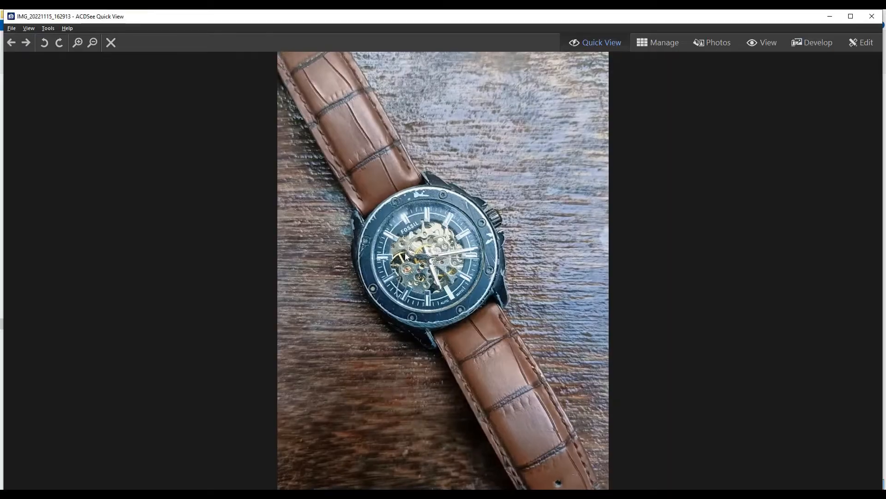
# - Look through the watch photos in the viewer and open IMG_20221115_163349.jpg as a document in Photoshop
pyautogui.press('Right')
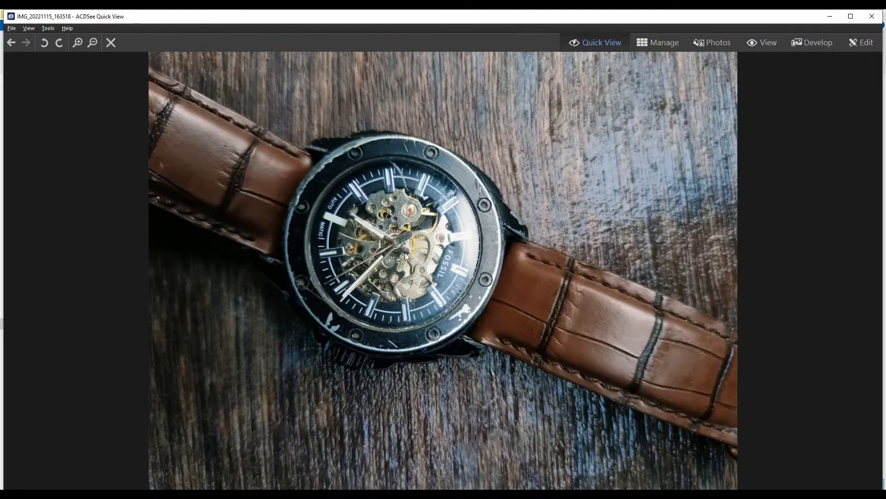
pyautogui.press('Left')
pyautogui.press('Left')
pyautogui.click(851, 16)
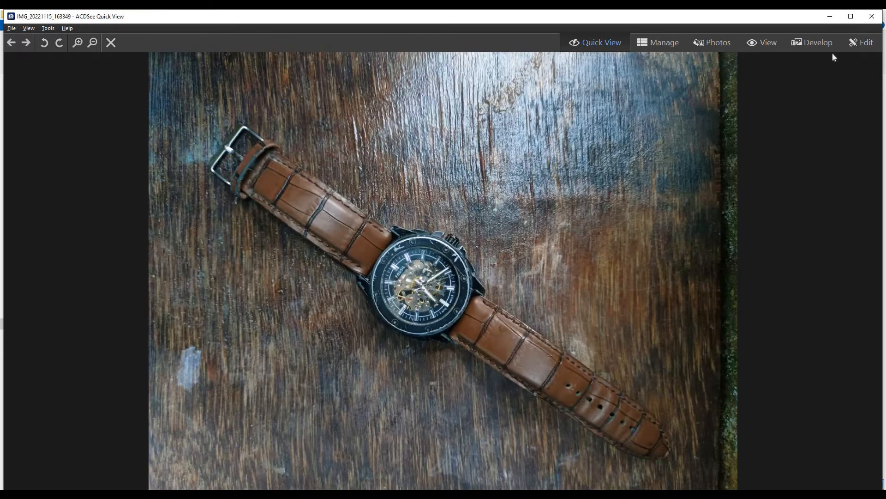
pyautogui.press('Right')
pyautogui.press('Left')
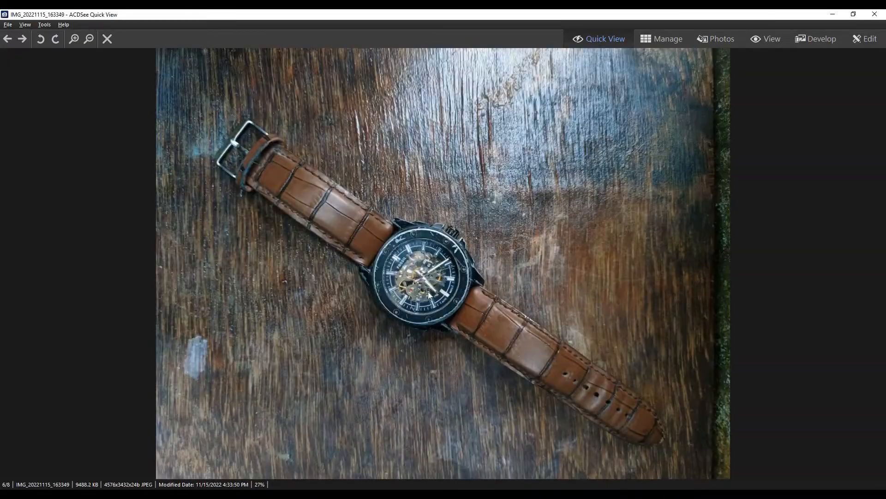
pyautogui.click(874, 14)
pyautogui.moveTo(356, 123); pyautogui.dragTo(474, 304)
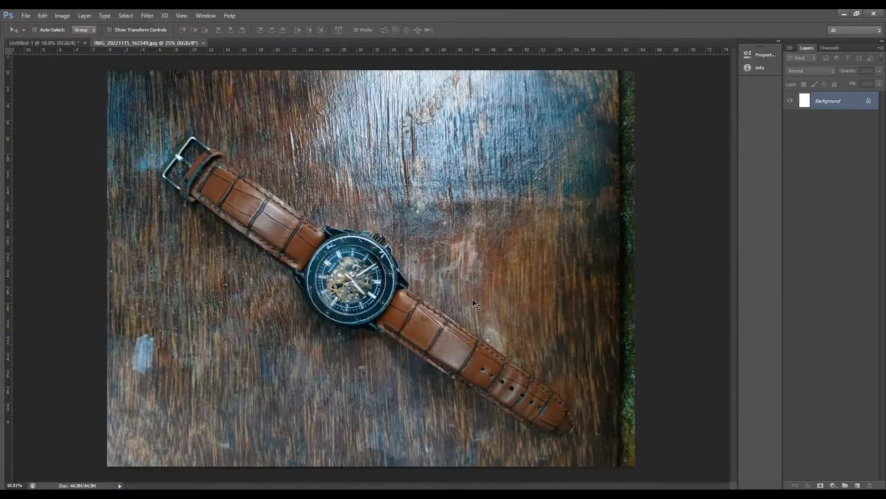
# - Rotate the whole watch image 90 degrees clockwise into portrait orientation
pyautogui.hotkey('alt', 'i')
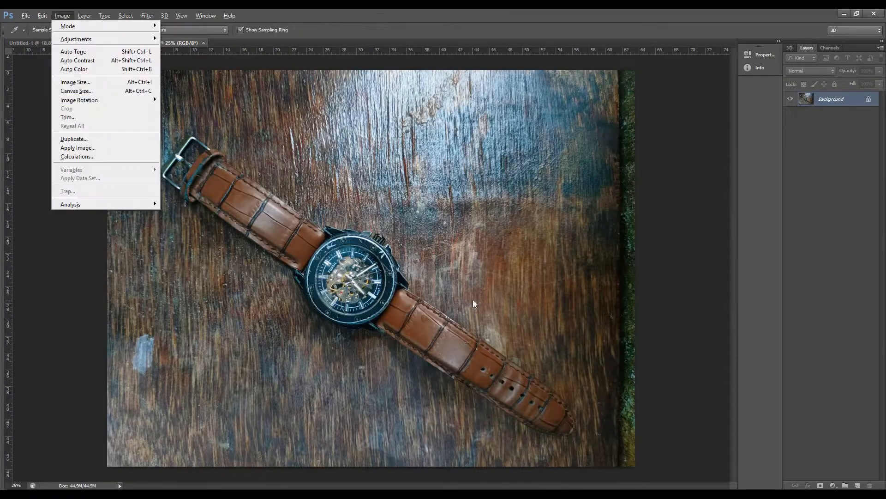
pyautogui.press('g')
pyautogui.press('Down')
pyautogui.press('Return')
pyautogui.hotkey('ctrl', '-')
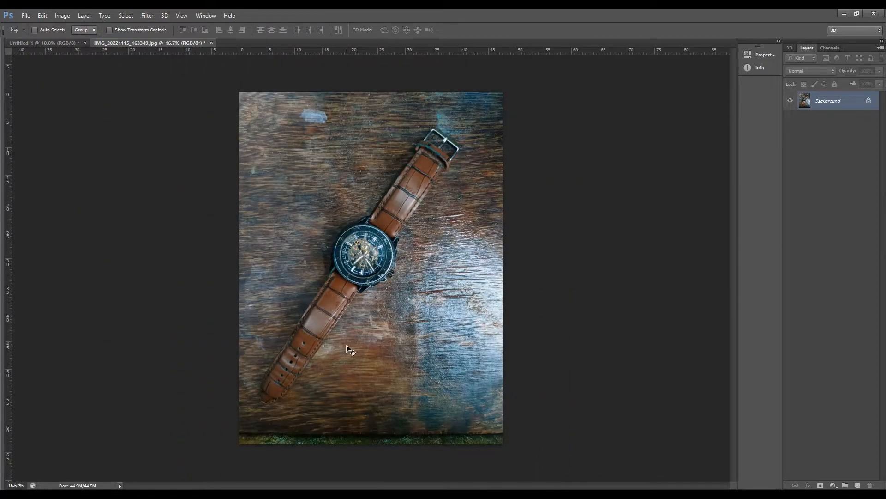
# - Start a Pen tool path at the tip of the lower strap and trace the first stretch of its right edge
pyautogui.scroll(4, 351, 351)
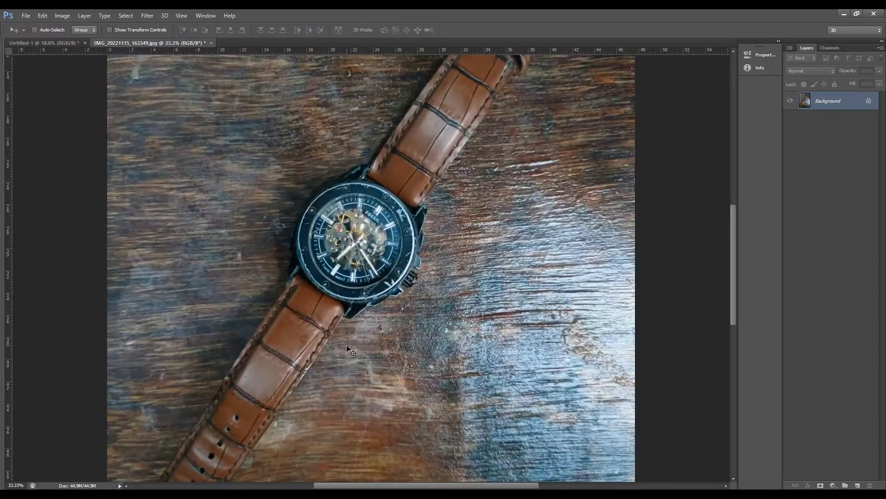
pyautogui.scroll(-3, 356, 344)
pyautogui.press('Tab')
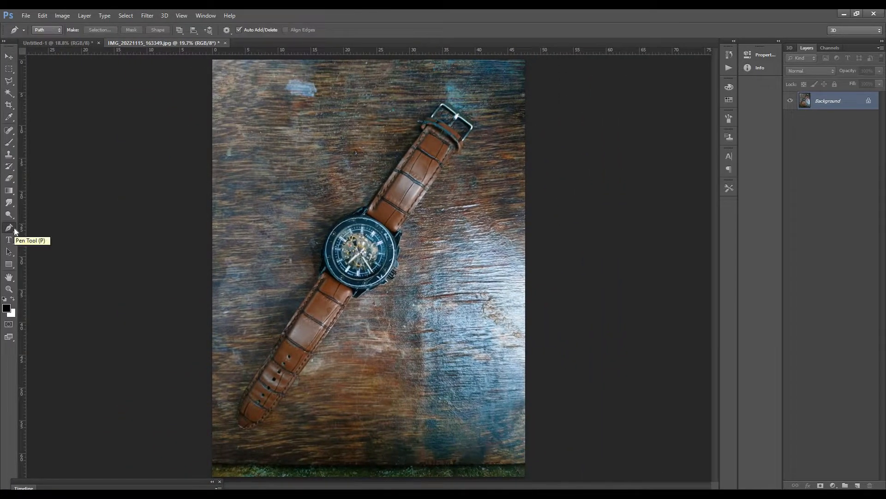
pyautogui.moveTo(258, 425); pyautogui.dragTo(250, 404)
pyautogui.moveTo(469, 280); pyautogui.dragTo(535, 228)
pyautogui.moveTo(535, 228); pyautogui.dragTo(354, 398)
pyautogui.moveTo(513, 216)
pyautogui.mouseDown()
pyautogui.moveTo(531, 198)
pyautogui.moveTo(342, 440)
pyautogui.mouseUp()
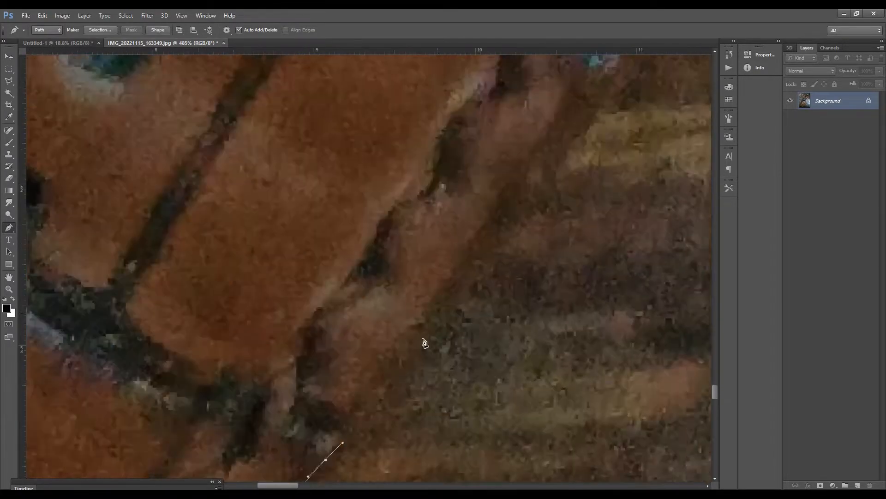
pyautogui.moveTo(550, 152); pyautogui.dragTo(312, 453)
pyautogui.moveTo(429, 316)
pyautogui.mouseDown()
pyautogui.moveTo(471, 267)
pyautogui.moveTo(185, 476)
pyautogui.mouseUp()
pyautogui.moveTo(373, 244); pyautogui.dragTo(416, 182)
pyautogui.moveTo(516, 59); pyautogui.dragTo(328, 340)
pyautogui.moveTo(517, 83); pyautogui.dragTo(314, 378)
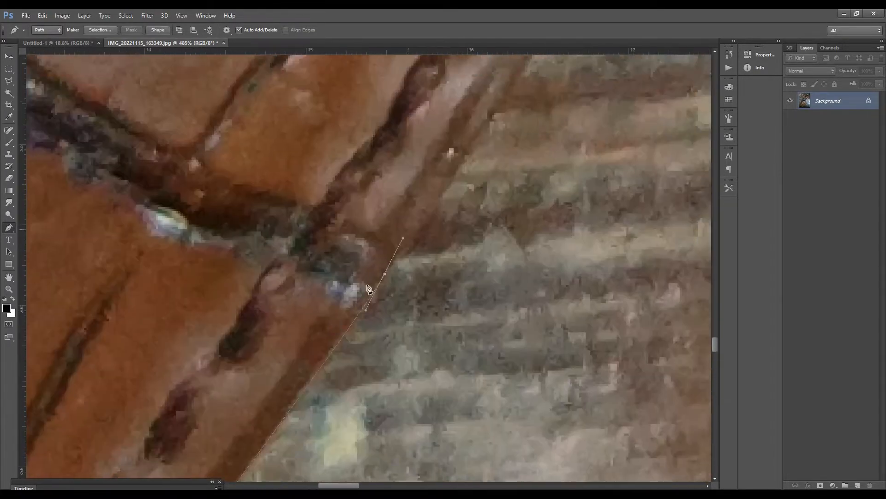
# - Continue the pen path up the right edge of the lower strap toward the watch case
pyautogui.moveTo(489, 106); pyautogui.dragTo(258, 434)
pyautogui.moveTo(401, 197); pyautogui.dragTo(421, 170)
pyautogui.moveTo(421, 171); pyautogui.dragTo(309, 347)
pyautogui.moveTo(370, 255); pyautogui.dragTo(385, 233)
pyautogui.moveTo(522, 74); pyautogui.dragTo(318, 351)
pyautogui.moveTo(460, 197); pyautogui.dragTo(330, 356)
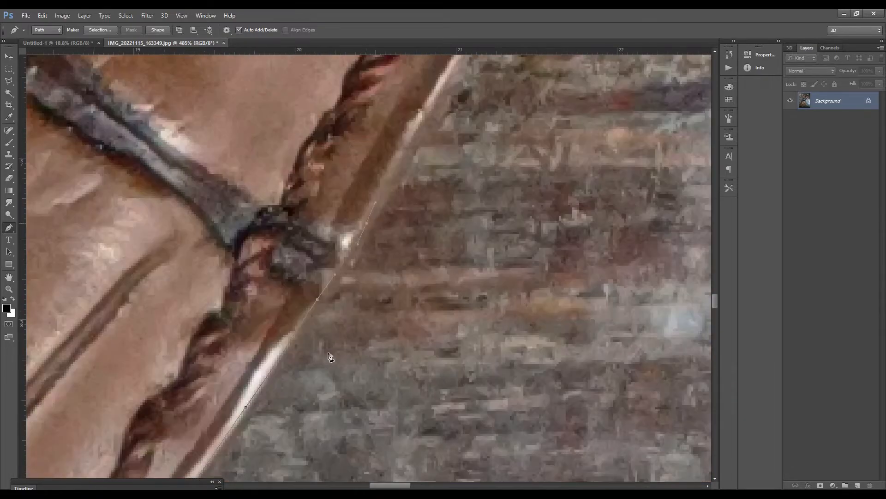
pyautogui.moveTo(513, 69); pyautogui.dragTo(351, 370)
# - Trace the pen path from the end of the lower strap around the lower-right lug of the watch case
pyautogui.moveTo(438, 274); pyautogui.dragTo(444, 270)
pyautogui.moveTo(480, 293); pyautogui.dragTo(506, 293)
pyautogui.moveTo(457, 269); pyautogui.dragTo(488, 281)
pyautogui.moveTo(631, 288); pyautogui.dragTo(471, 295)
pyautogui.moveTo(692, 109); pyautogui.dragTo(429, 277)
pyautogui.moveTo(704, 164); pyautogui.dragTo(467, 241)
pyautogui.moveTo(477, 249); pyautogui.dragTo(518, 219)
pyautogui.moveTo(653, 121); pyautogui.dragTo(403, 268)
pyautogui.moveTo(403, 268); pyautogui.dragTo(455, 230)
pyautogui.moveTo(637, 153); pyautogui.dragTo(327, 239)
pyautogui.moveTo(358, 288); pyautogui.dragTo(434, 258)
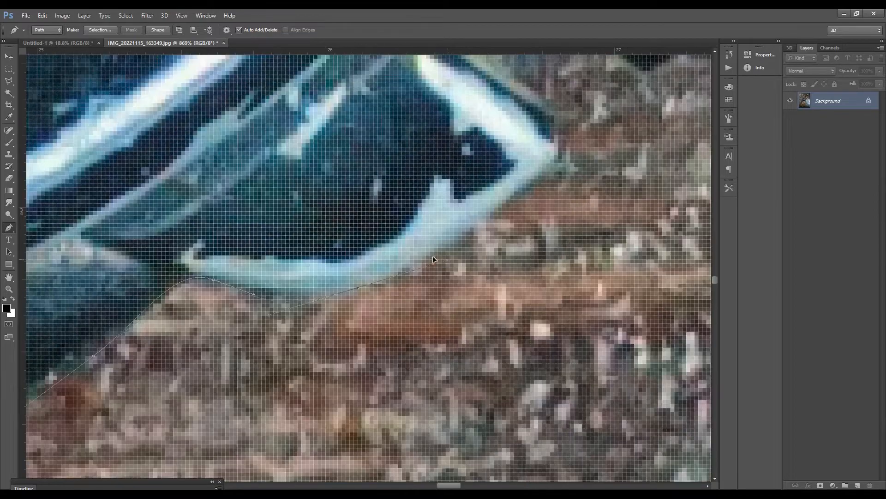
pyautogui.moveTo(498, 212); pyautogui.dragTo(517, 196)
pyautogui.moveTo(553, 159); pyautogui.dragTo(480, 243)
pyautogui.moveTo(475, 204); pyautogui.dragTo(464, 190)
pyautogui.moveTo(390, 104); pyautogui.dragTo(450, 234)
# - Trace the pen path around the outline of the watch crown back to the case edge
pyautogui.moveTo(516, 202); pyautogui.dragTo(542, 224)
pyautogui.moveTo(696, 273); pyautogui.dragTo(490, 239)
pyautogui.moveTo(552, 190); pyautogui.dragTo(503, 240)
pyautogui.moveTo(595, 162); pyautogui.dragTo(604, 148)
pyautogui.moveTo(618, 111); pyautogui.dragTo(503, 236)
pyautogui.moveTo(512, 241); pyautogui.dragTo(524, 230)
pyautogui.moveTo(527, 92); pyautogui.dragTo(488, 223)
pyautogui.moveTo(395, 217); pyautogui.dragTo(450, 321)
pyautogui.moveTo(403, 221); pyautogui.dragTo(387, 219)
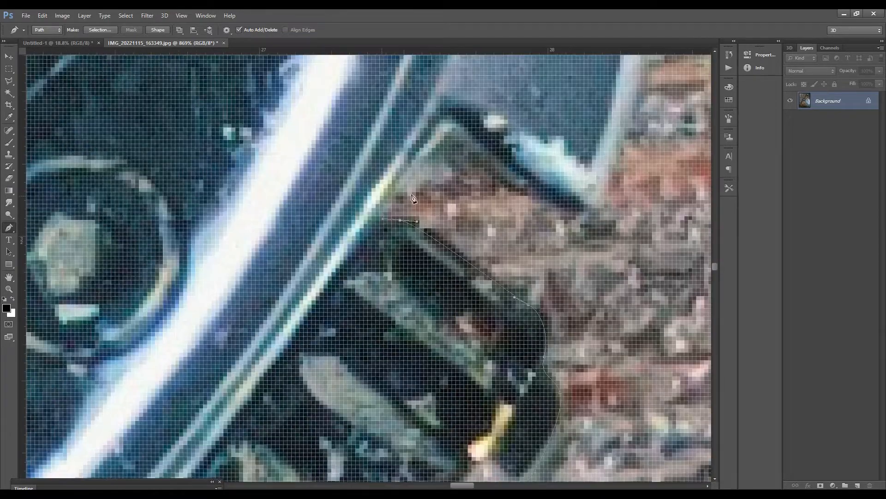
# - Extend the pen path along the case edge above the crown and up around the upper-right lug
pyautogui.moveTo(439, 194); pyautogui.dragTo(413, 249)
pyautogui.moveTo(425, 178); pyautogui.dragTo(432, 182)
pyautogui.moveTo(502, 263); pyautogui.dragTo(440, 261)
pyautogui.moveTo(508, 249); pyautogui.dragTo(516, 226)
pyautogui.moveTo(530, 92); pyautogui.dragTo(481, 302)
pyautogui.moveTo(498, 155); pyautogui.dragTo(492, 415)
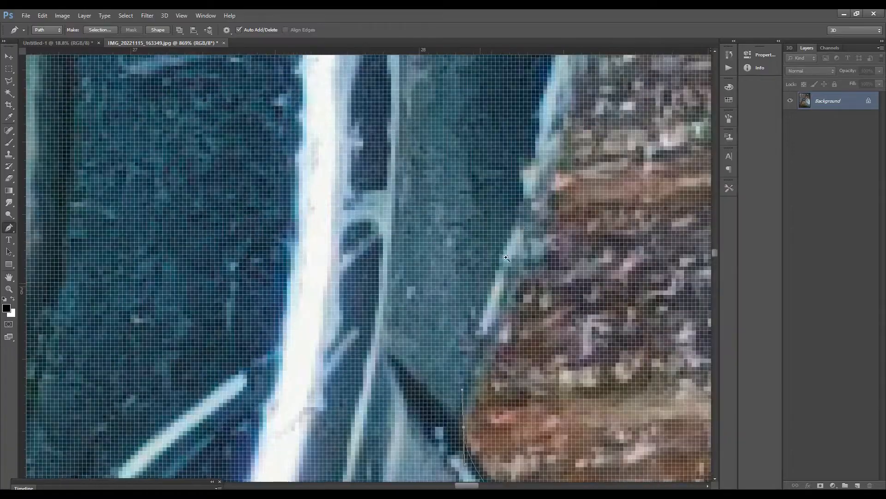
pyautogui.scroll(1, 489, 309)
pyautogui.moveTo(526, 263); pyautogui.dragTo(489, 309)
pyautogui.moveTo(517, 115); pyautogui.dragTo(411, 284)
pyautogui.moveTo(430, 230); pyautogui.dragTo(413, 149)
pyautogui.moveTo(475, 69); pyautogui.dragTo(425, 175)
pyautogui.moveTo(508, 110); pyautogui.dragTo(466, 368)
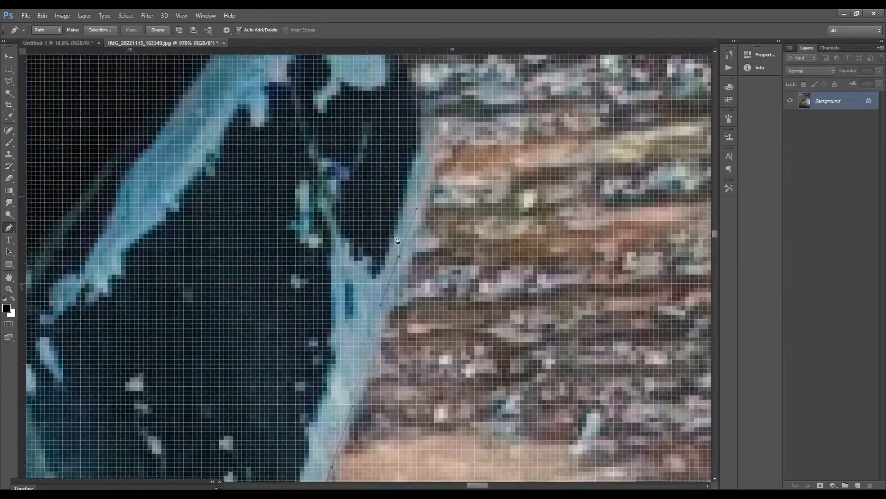
pyautogui.moveTo(370, 83); pyautogui.dragTo(438, 383)
pyautogui.scroll(-3, 366, 274)
# - Trace the pen path up the right edge of the upper strap as far as the strap loop
pyautogui.moveTo(408, 265); pyautogui.dragTo(413, 202)
pyautogui.moveTo(502, 90); pyautogui.dragTo(369, 351)
pyautogui.moveTo(485, 116); pyautogui.dragTo(326, 366)
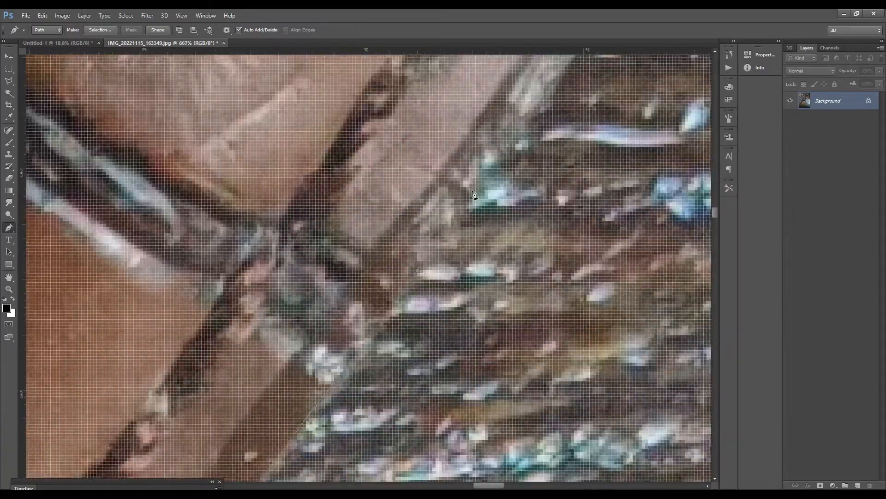
pyautogui.moveTo(513, 92); pyautogui.dragTo(346, 323)
pyautogui.moveTo(508, 65); pyautogui.dragTo(351, 314)
pyautogui.moveTo(456, 211); pyautogui.dragTo(474, 179)
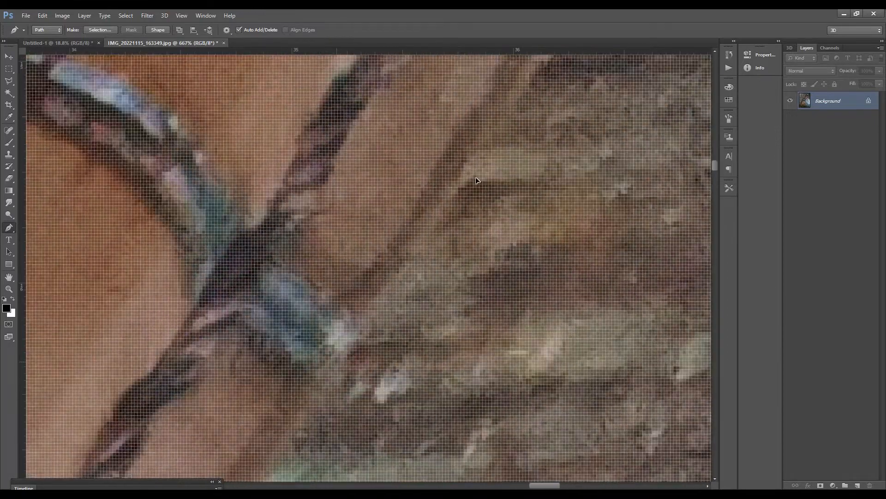
pyautogui.moveTo(517, 135); pyautogui.dragTo(345, 295)
pyautogui.moveTo(401, 179); pyautogui.dragTo(432, 138)
pyautogui.moveTo(489, 78); pyautogui.dragTo(328, 361)
pyautogui.moveTo(340, 289); pyautogui.dragTo(352, 276)
# - Trace the pen path around the right end of the strap loop and up the right side of the buckle
pyautogui.scroll(-6, 374, 252)
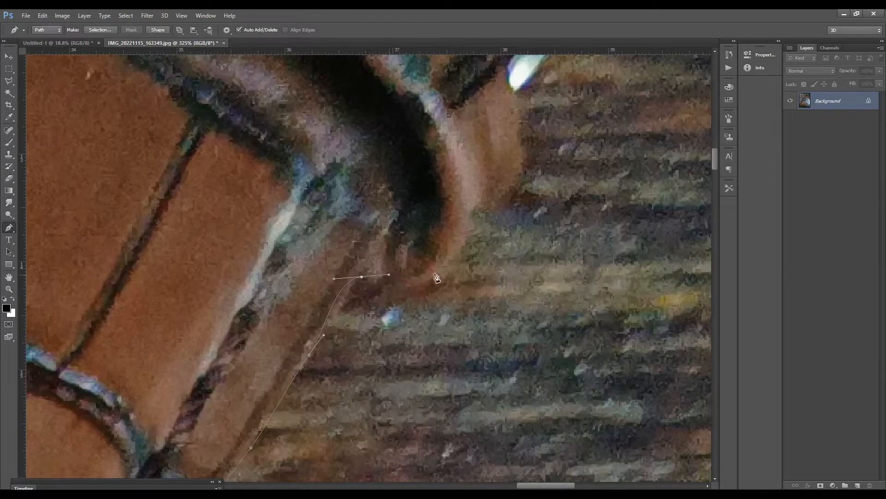
pyautogui.moveTo(389, 274); pyautogui.dragTo(379, 275)
pyautogui.moveTo(435, 270); pyautogui.dragTo(457, 257)
pyautogui.moveTo(520, 139); pyautogui.dragTo(441, 282)
pyautogui.scroll(-2, 450, 274)
pyautogui.moveTo(342, 392); pyautogui.dragTo(446, 273)
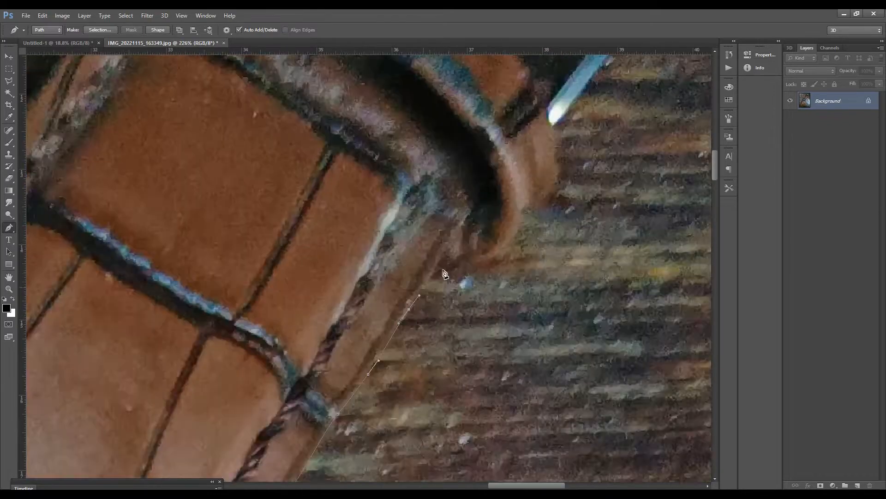
pyautogui.scroll(3, 445, 272)
pyautogui.moveTo(489, 246); pyautogui.dragTo(548, 226)
pyautogui.moveTo(607, 144); pyautogui.dragTo(552, 279)
pyautogui.moveTo(580, 217); pyautogui.dragTo(577, 193)
pyautogui.scroll(2, 563, 204)
pyautogui.moveTo(566, 106); pyautogui.dragTo(371, 448)
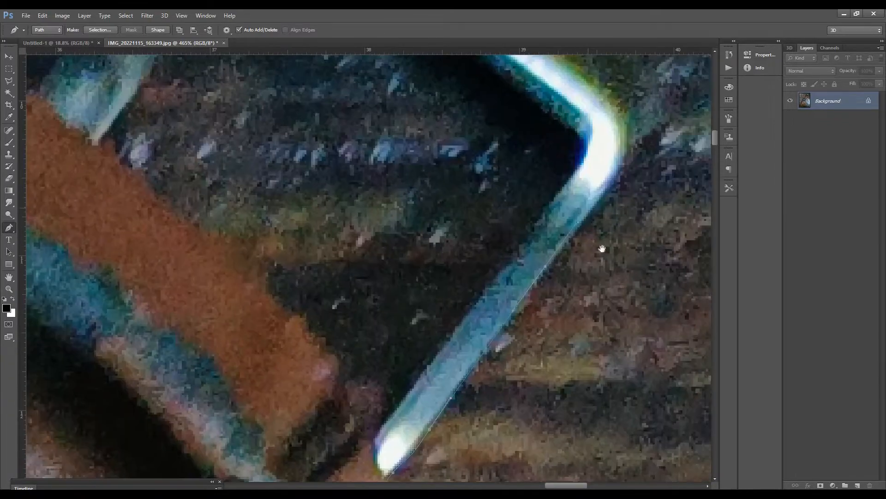
# - Carry the pen path around the buckle's outer corner and along its top bar past the prong
pyautogui.scroll(4, 601, 194)
pyautogui.moveTo(587, 80); pyautogui.dragTo(556, 222)
pyautogui.moveTo(352, 93); pyautogui.dragTo(494, 268)
pyautogui.moveTo(249, 115); pyautogui.dragTo(230, 101)
pyautogui.moveTo(231, 106); pyautogui.dragTo(556, 335)
pyautogui.moveTo(453, 294); pyautogui.dragTo(603, 462)
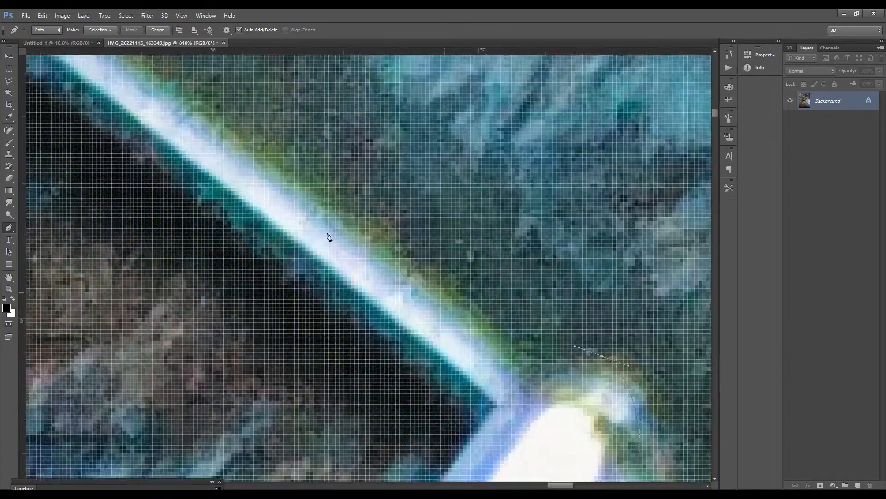
pyautogui.moveTo(328, 236); pyautogui.dragTo(692, 434)
# - Trace the pen path down the buckle's left side, around the strap loop and onto the upper strap's left edge
pyautogui.moveTo(230, 415); pyautogui.dragTo(622, 125)
pyautogui.moveTo(324, 370); pyautogui.dragTo(597, 117)
pyautogui.moveTo(204, 459); pyautogui.dragTo(427, 245)
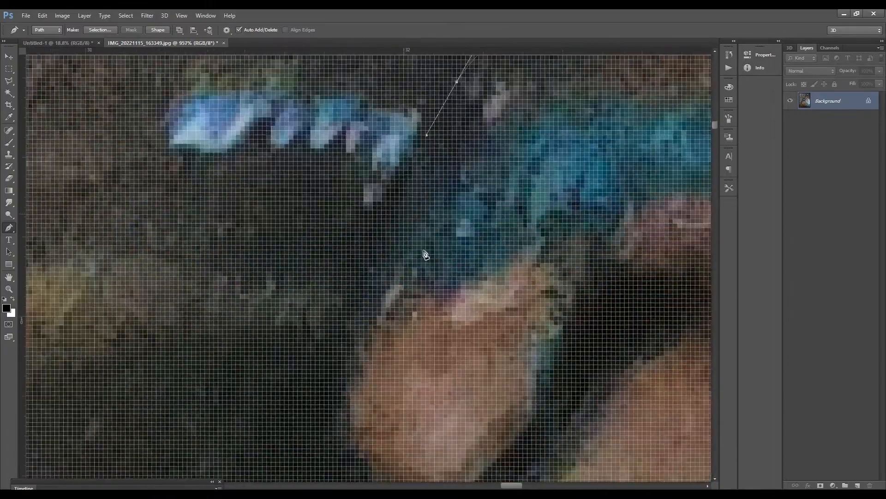
pyautogui.moveTo(268, 471); pyautogui.dragTo(465, 274)
pyautogui.moveTo(475, 242); pyautogui.dragTo(464, 256)
pyautogui.moveTo(288, 456); pyautogui.dragTo(356, 411)
pyautogui.scroll(-4, 377, 369)
pyautogui.moveTo(323, 415); pyautogui.dragTo(528, 208)
pyautogui.scroll(5, 528, 209)
pyautogui.moveTo(323, 439); pyautogui.dragTo(496, 242)
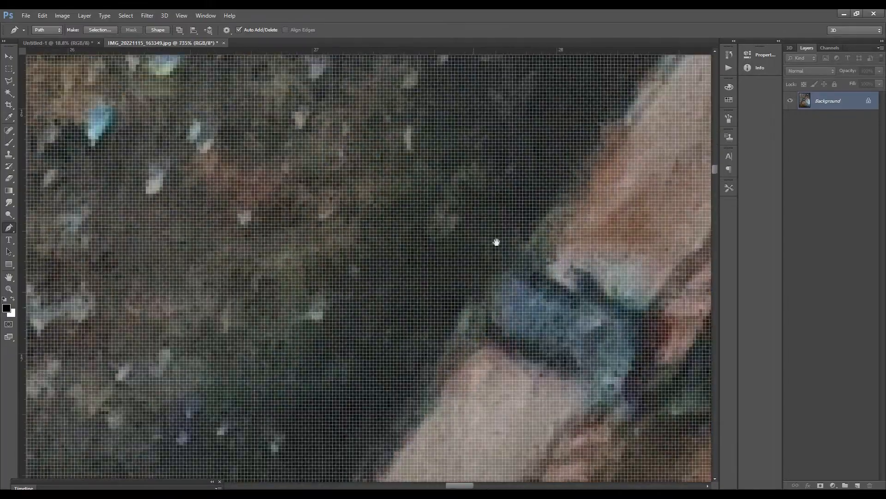
# - Continue the pen path down the upper strap's left edge and around the upper-left lug
pyautogui.moveTo(295, 462); pyautogui.dragTo(435, 317)
pyautogui.moveTo(323, 448); pyautogui.dragTo(458, 249)
pyautogui.moveTo(418, 288); pyautogui.dragTo(488, 205)
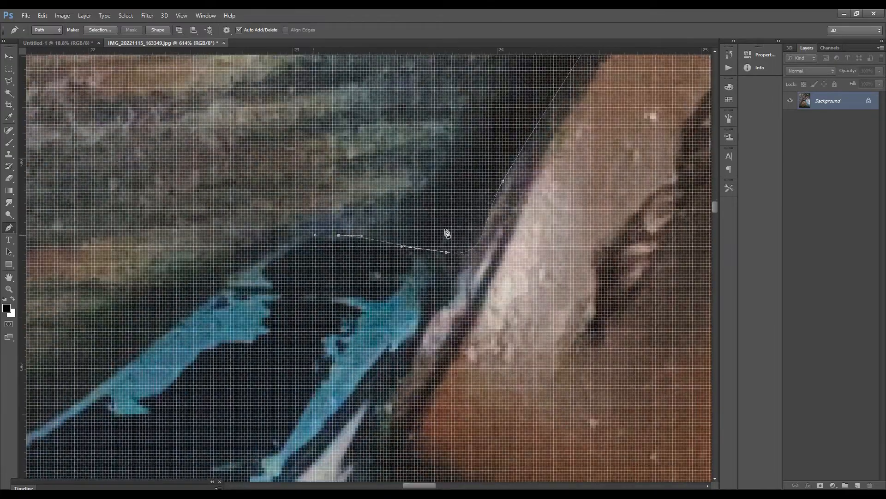
pyautogui.moveTo(123, 412); pyautogui.dragTo(654, 180)
pyautogui.keyDown('ctrl'); pyautogui.click(655, 180); pyautogui.keyUp('ctrl')
pyautogui.moveTo(688, 101); pyautogui.dragTo(378, 313)
pyautogui.click(378, 313)
pyautogui.moveTo(224, 455); pyautogui.dragTo(492, 222)
# - Trace the pen path along the curved left side of the watch case below the upper-left lug
pyautogui.scroll(-4, 536, 167)
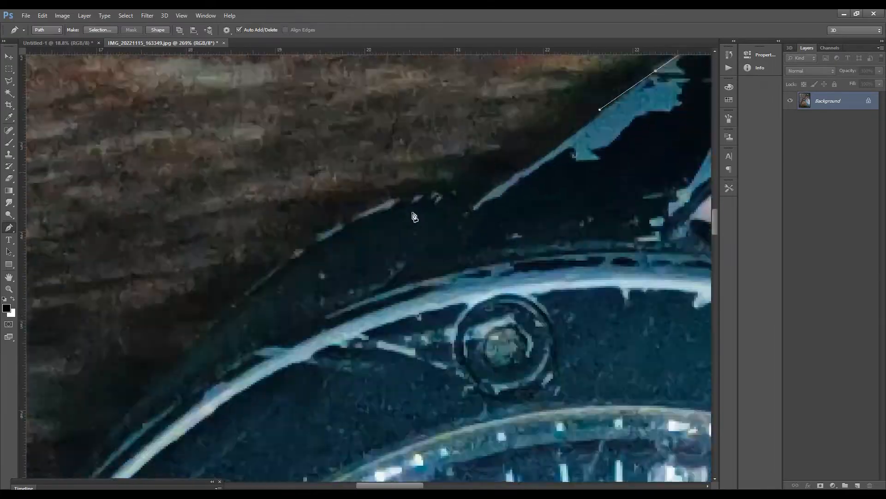
pyautogui.moveTo(437, 200); pyautogui.dragTo(418, 208)
pyautogui.scroll(4, 191, 332)
pyautogui.moveTo(322, 246); pyautogui.dragTo(290, 281)
pyautogui.scroll(-5, 289, 281)
pyautogui.moveTo(289, 281); pyautogui.dragTo(451, 188)
pyautogui.moveTo(218, 429); pyautogui.dragTo(520, 122)
pyautogui.moveTo(521, 122); pyautogui.dragTo(495, 156)
pyautogui.moveTo(468, 254); pyautogui.dragTo(480, 92)
pyautogui.moveTo(504, 138); pyautogui.dragTo(507, 164)
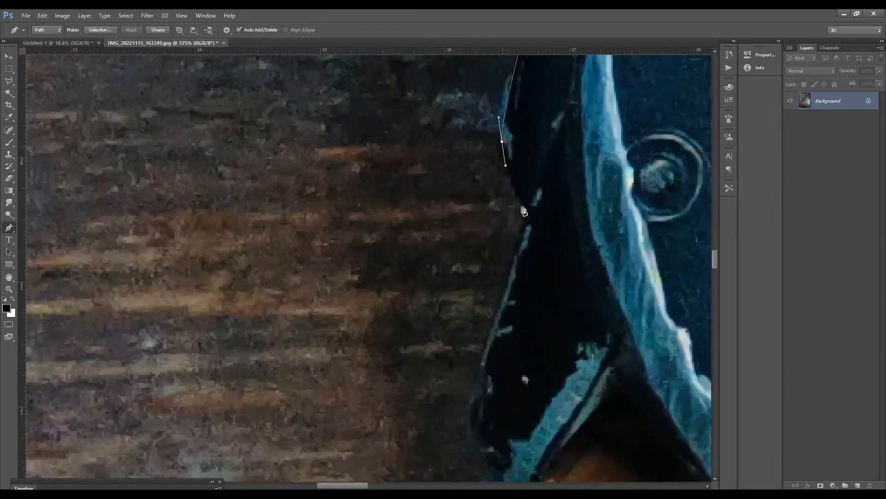
# - Trace the pen path around the lower-left lug to where the lower strap begins
pyautogui.moveTo(489, 402); pyautogui.dragTo(538, 205)
pyautogui.moveTo(530, 181); pyautogui.dragTo(528, 200)
pyautogui.moveTo(528, 230); pyautogui.dragTo(533, 177)
pyautogui.moveTo(545, 216); pyautogui.dragTo(560, 237)
pyautogui.moveTo(510, 214); pyautogui.dragTo(522, 213)
pyautogui.moveTo(555, 304); pyautogui.dragTo(527, 257)
pyautogui.moveTo(544, 195); pyautogui.dragTo(530, 212)
pyautogui.moveTo(393, 425); pyautogui.dragTo(453, 287)
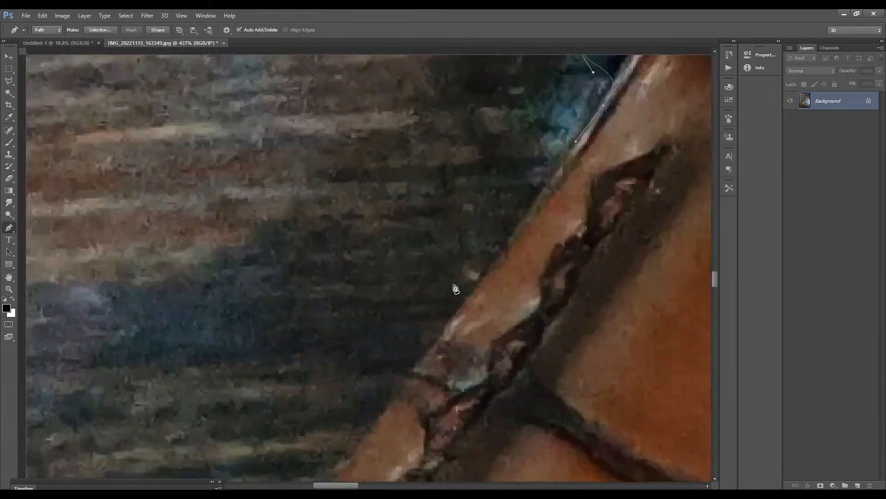
# - Trace the lower strap's left edge back to the tip, close the path and convert it to a selection
pyautogui.moveTo(230, 462); pyautogui.dragTo(488, 189)
pyautogui.moveTo(413, 296); pyautogui.dragTo(392, 323)
pyautogui.moveTo(277, 462); pyautogui.dragTo(577, 65)
pyautogui.moveTo(425, 256); pyautogui.dragTo(376, 316)
pyautogui.moveTo(277, 434); pyautogui.dragTo(397, 74)
pyautogui.moveTo(332, 434); pyautogui.dragTo(397, 252)
pyautogui.moveTo(448, 305); pyautogui.dragTo(484, 319)
pyautogui.scroll(-9, 378, 250)
pyautogui.scroll(8, 377, 249)
pyautogui.scroll(-8, 438, 247)
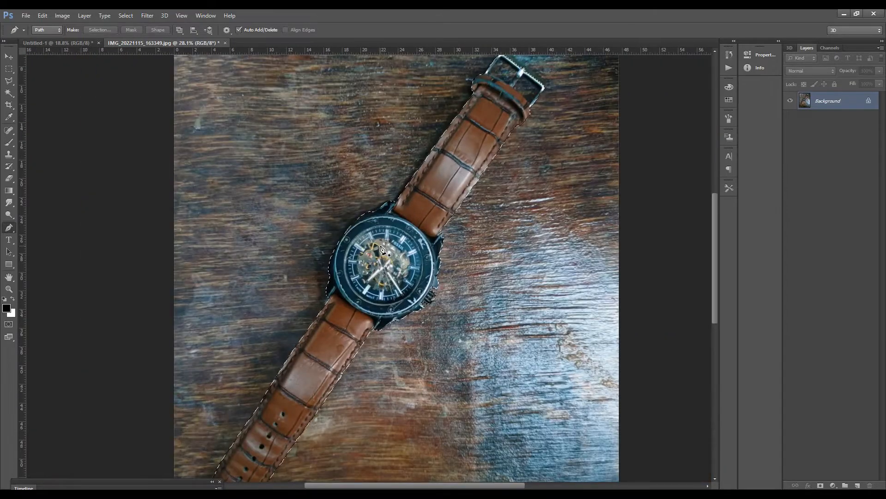
# - Feather the watch selection and add a layer mask from it to hide the wooden background
pyautogui.hotkey('shift', 'F6')
pyautogui.press('Return')
pyautogui.click(821, 485)
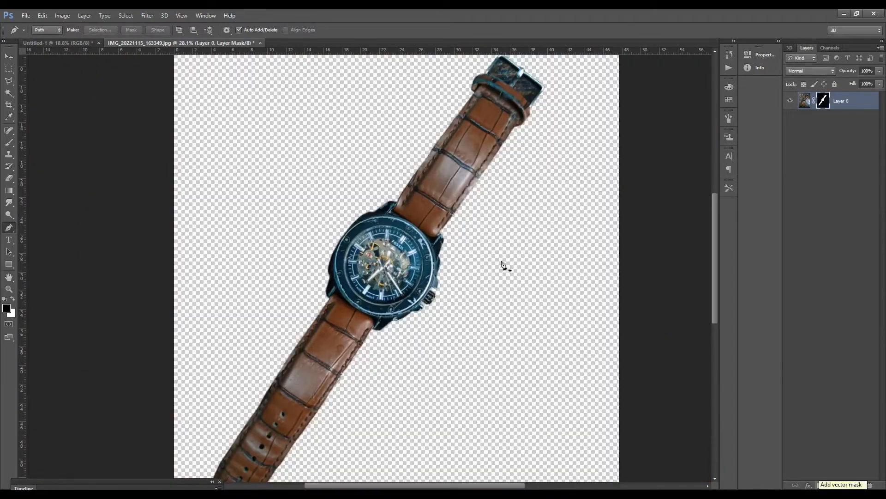
# - Move the masked watch layer into the Untitled-1 document on its white background
pyautogui.scroll(3, 470, 213)
pyautogui.scroll(-5, 471, 215)
pyautogui.press('v')
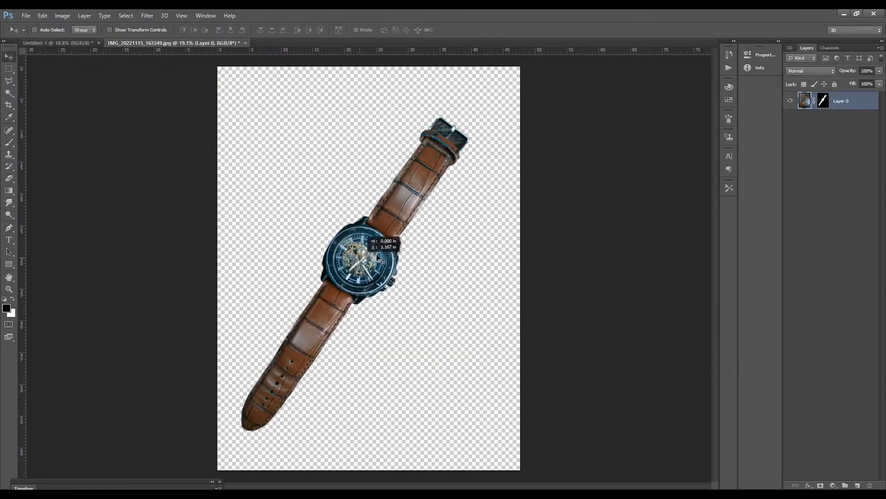
pyautogui.moveTo(348, 246); pyautogui.dragTo(399, 273)
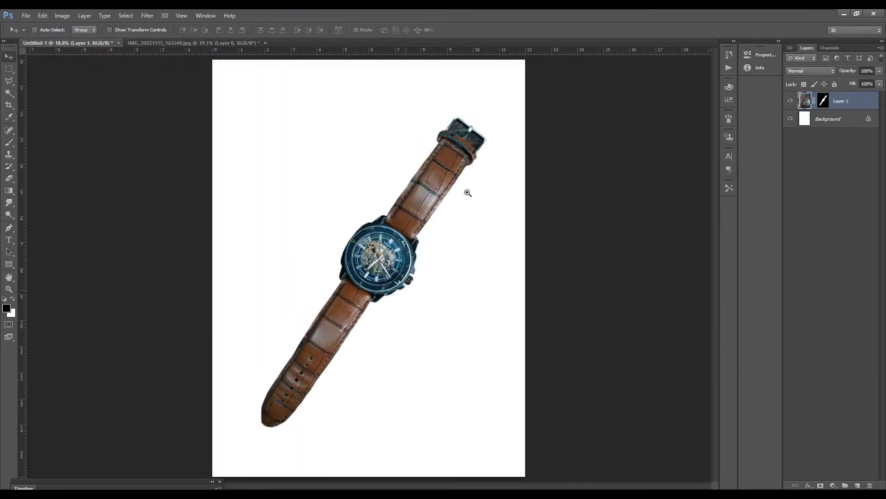
# - Free-transform the watch layer in Untitled-1: rotate it slightly, enlarge it and reposition it on the page
pyautogui.scroll(3, 393, 252)
pyautogui.scroll(-3, 393, 251)
pyautogui.hotkey('ctrl', 't')
pyautogui.moveTo(617, 396); pyautogui.dragTo(625, 393)
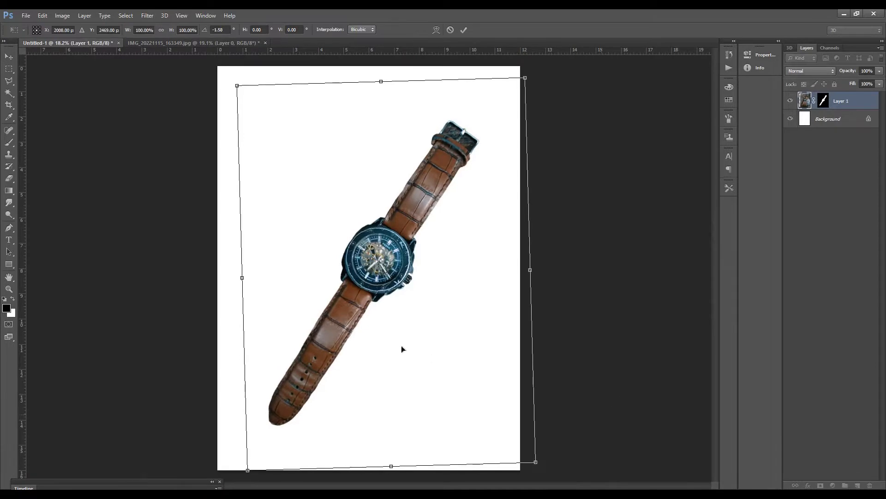
pyautogui.moveTo(401, 346); pyautogui.dragTo(392, 346)
pyautogui.moveTo(526, 462); pyautogui.dragTo(570, 468)
pyautogui.moveTo(629, 411); pyautogui.dragTo(637, 397)
pyautogui.press('Return')
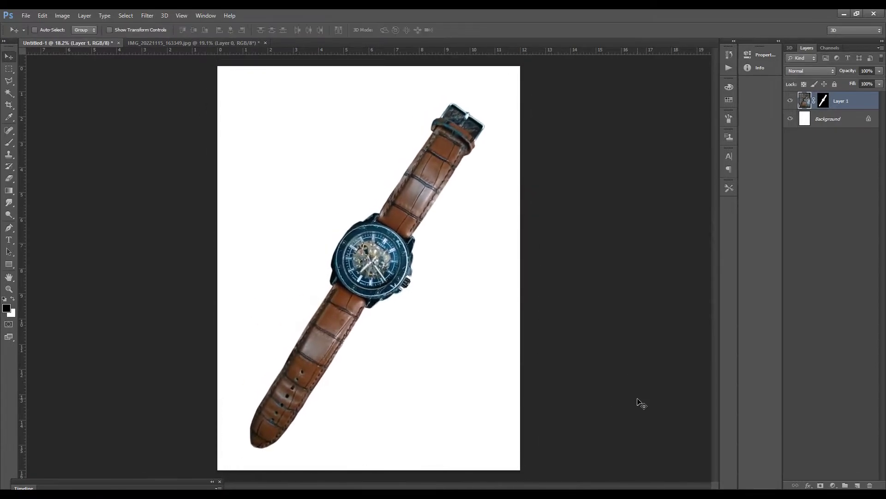
# - Trace the buckle's right opening with the Pen tool, following the metal frame, prong and strap loop, and convert the path to a selection
pyautogui.scroll(5, 472, 239)
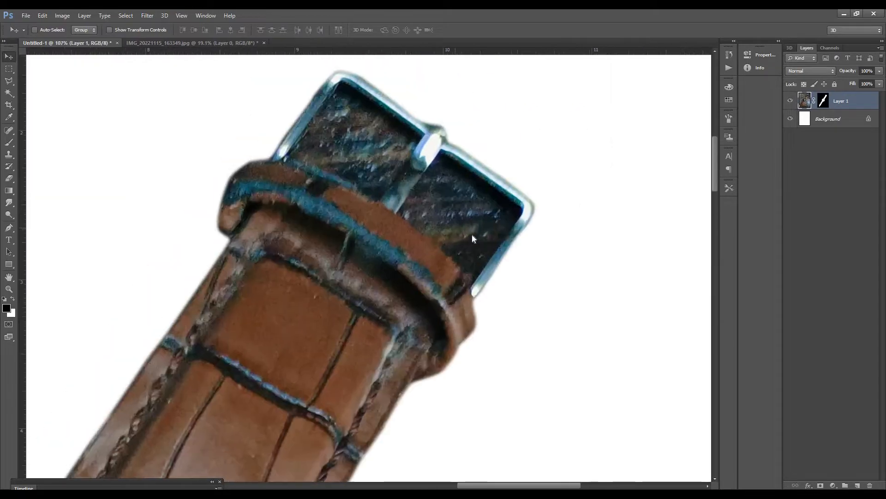
pyautogui.scroll(2, 472, 239)
pyautogui.scroll(6, 471, 346)
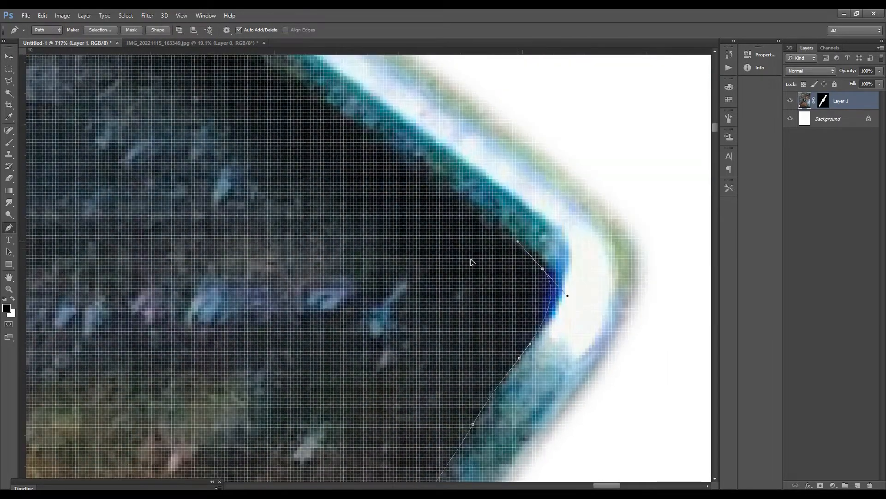
pyautogui.moveTo(175, 78); pyautogui.dragTo(596, 448)
pyautogui.moveTo(385, 221); pyautogui.dragTo(366, 227)
pyautogui.moveTo(304, 252); pyautogui.dragTo(479, 26)
pyautogui.moveTo(310, 300); pyautogui.dragTo(290, 323)
pyautogui.moveTo(295, 332); pyautogui.dragTo(321, 175)
pyautogui.moveTo(285, 240); pyautogui.dragTo(307, 256)
pyautogui.scroll(-5, 495, 271)
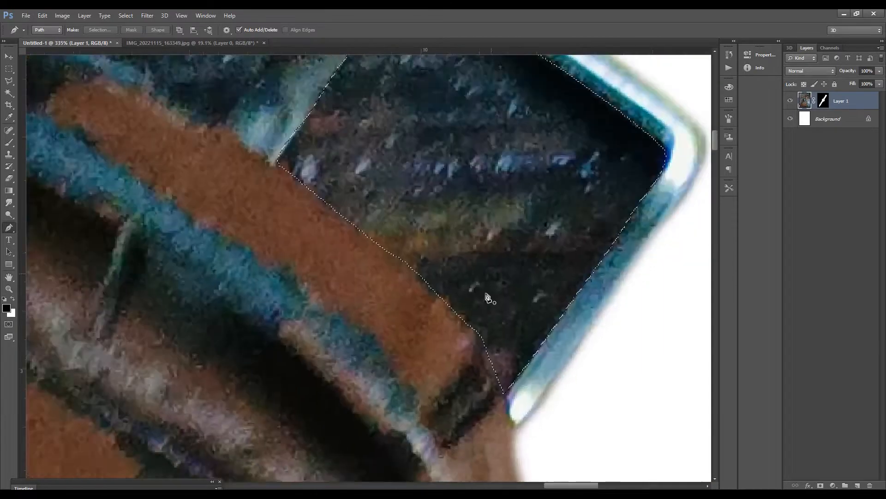
pyautogui.hotkey('ctrl', 'Return')
# - Feather the selection of the buckle's right opening and fill it with black on Layer 1's mask to hide the wood
pyautogui.hotkey('shift', 'F6')
pyautogui.press('Return')
pyautogui.scroll(-2, 482, 291)
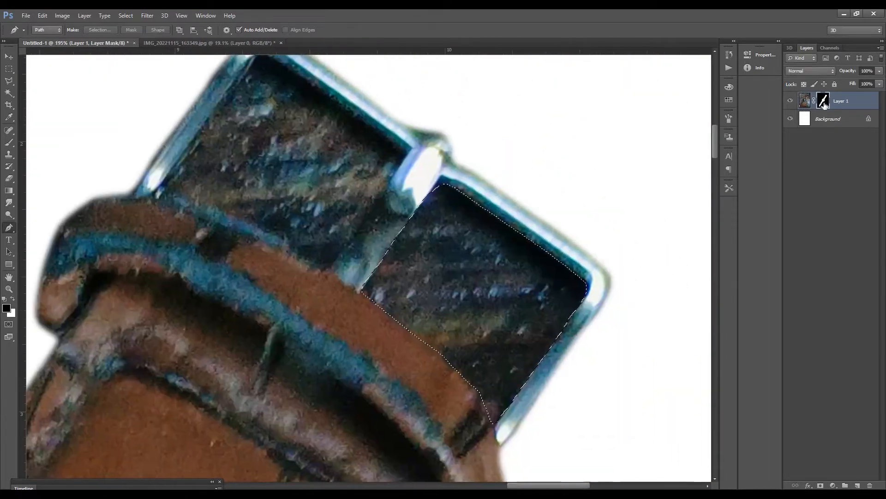
pyautogui.hotkey('alt', 'BackSpace')
pyautogui.hotkey('ctrl', 'd')
# - Trace the buckle's left opening between the frame, prong and strap loop with the Pen tool and make it a selection
pyautogui.scroll(2, 334, 217)
pyautogui.rightClick(339, 212)
pyautogui.press('Escape')
pyautogui.scroll(5, 390, 306)
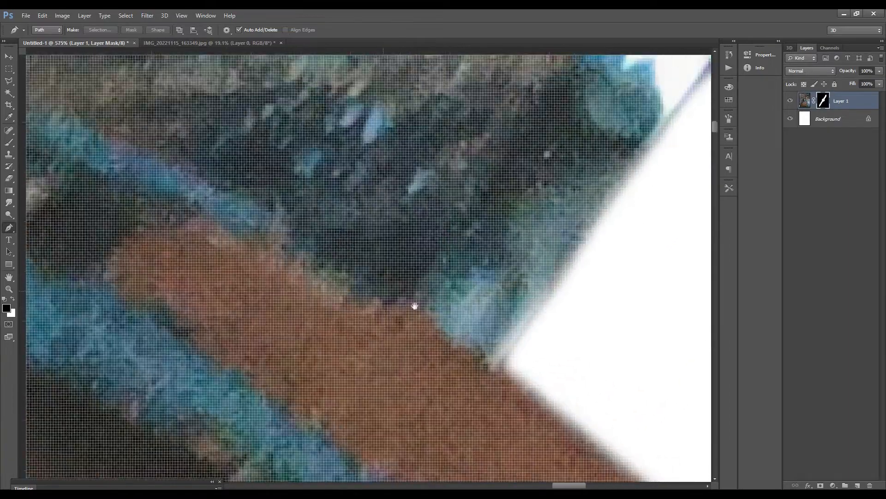
pyautogui.moveTo(388, 300); pyautogui.dragTo(432, 228)
pyautogui.moveTo(433, 228); pyautogui.dragTo(344, 463)
pyautogui.click(533, 193)
pyautogui.moveTo(380, 111); pyautogui.dragTo(693, 392)
pyautogui.moveTo(406, 221); pyautogui.dragTo(388, 244)
pyautogui.moveTo(328, 296); pyautogui.dragTo(369, 222)
pyautogui.moveTo(292, 341); pyautogui.dragTo(276, 357)
pyautogui.moveTo(388, 305); pyautogui.dragTo(469, 225)
pyautogui.moveTo(282, 402); pyautogui.dragTo(322, 417)
pyautogui.scroll(2, 322, 417)
pyautogui.moveTo(380, 457); pyautogui.dragTo(91, 135)
pyautogui.moveTo(402, 264); pyautogui.dragTo(420, 291)
pyautogui.press('Escape')
pyautogui.scroll(-6, 476, 240)
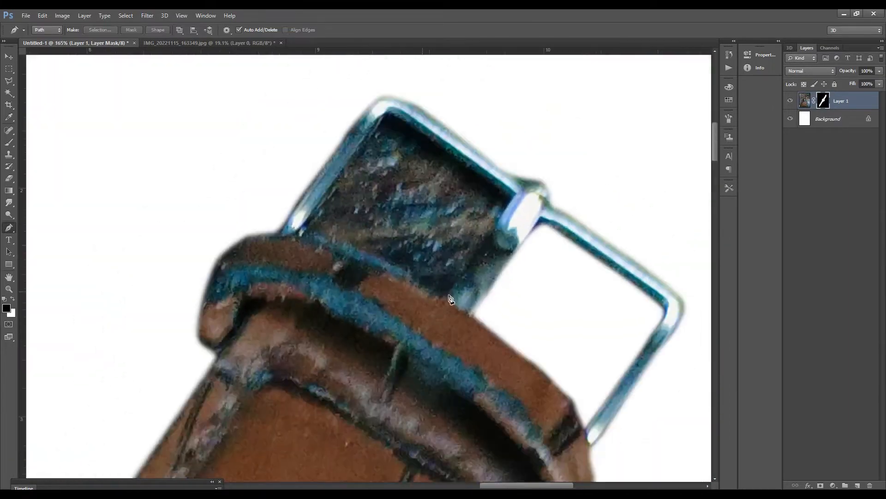
pyautogui.scroll(4, 466, 231)
pyautogui.scroll(-5, 444, 309)
# - Feather the selection of the buckle's left opening and fill it with black on Layer 1's mask
pyautogui.hotkey('shift', 'F6')
pyautogui.press('Return')
pyautogui.hotkey('alt', 'BackSpace')
pyautogui.hotkey('ctrl', 'd')
pyautogui.press('v')
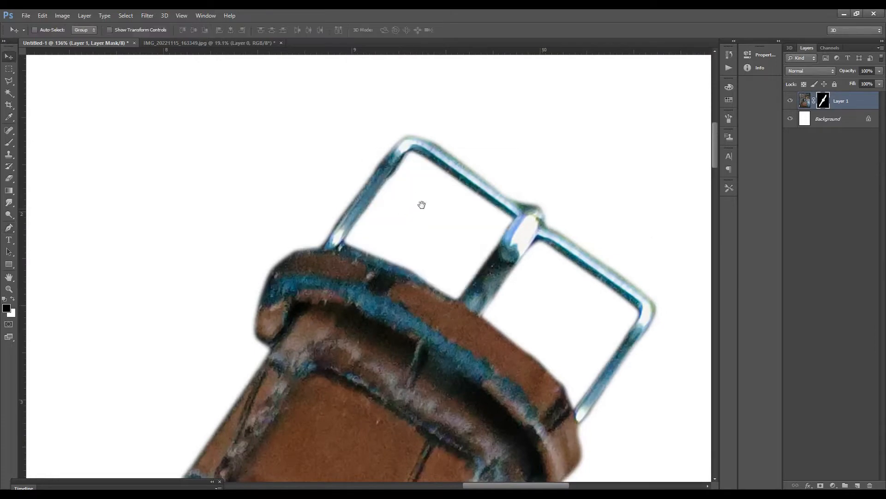
# - Duplicate the masked Layer 1 and delete the layer mask from the original to bring back the wooden background
pyautogui.scroll(-8, 422, 204)
pyautogui.scroll(1, 400, 245)
pyautogui.scroll(5, 392, 277)
pyautogui.scroll(-5, 382, 303)
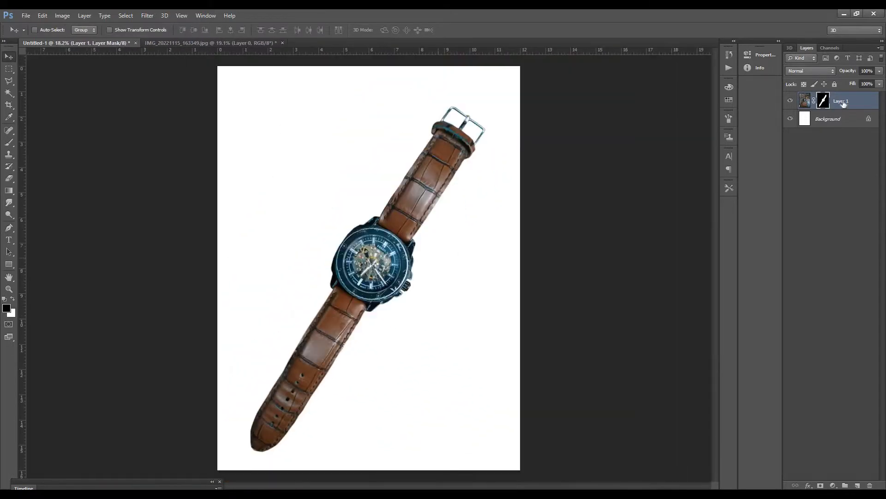
pyautogui.hotkey('ctrl', 'j')
pyautogui.rightClick(825, 119)
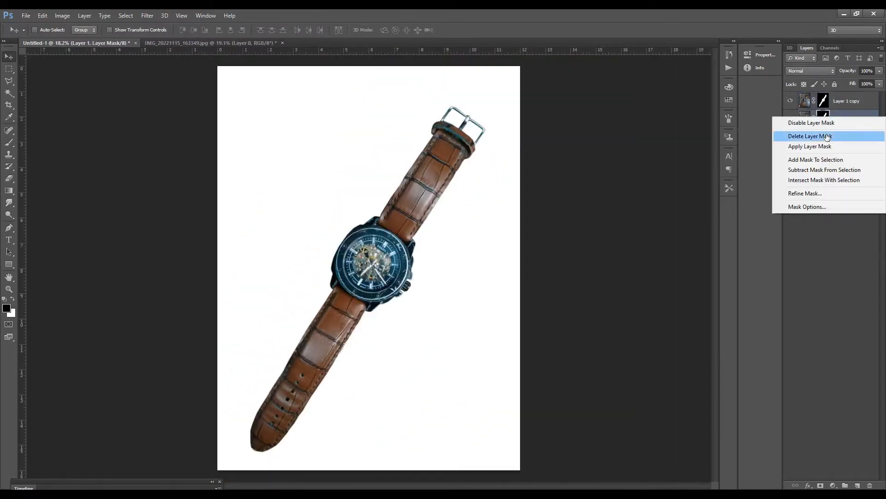
pyautogui.click(827, 135)
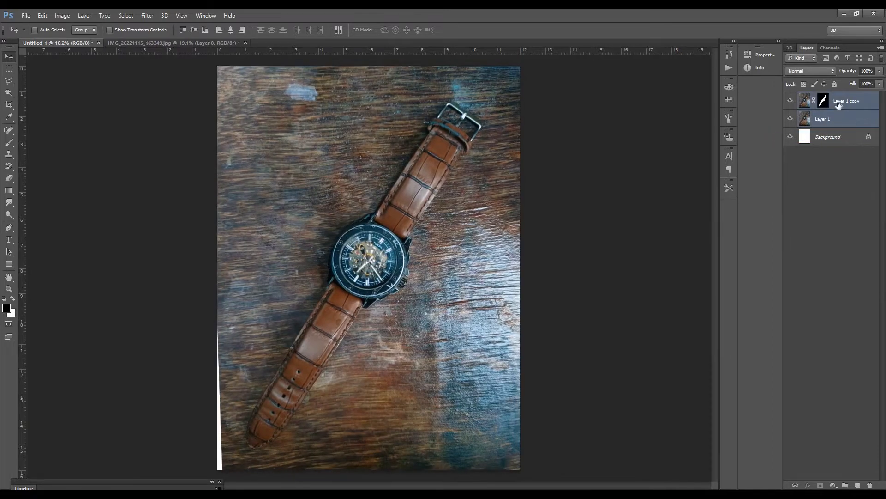
# - Free-transform Layer 1 and its copy together, scaling them to about 101.19% on the page
pyautogui.hotkey('ctrl', 't')
pyautogui.scroll(-2, 301, 375)
pyautogui.moveTo(255, 427); pyautogui.dragTo(253, 430)
pyautogui.press('Return')
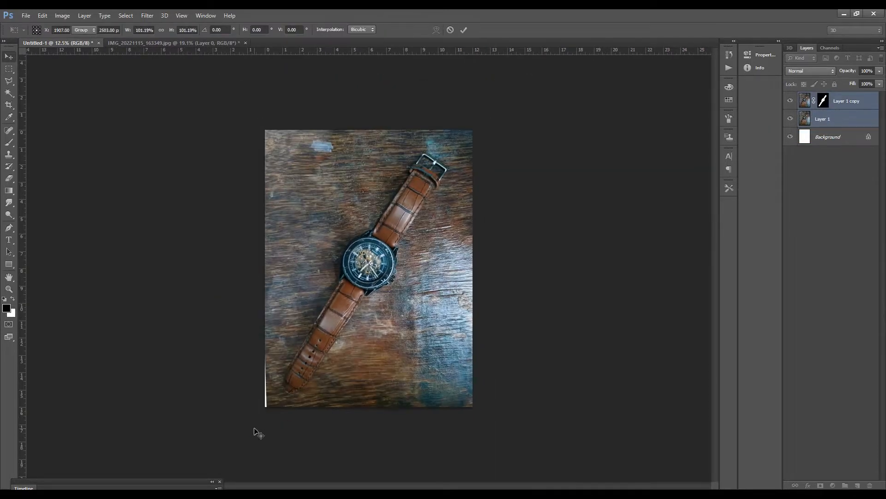
# - Rotate Layer 1 and its copy together by about 1.35° and fine-tune their tilt with a second small rotation
pyautogui.hotkey('ctrl', 't')
pyautogui.moveTo(539, 427); pyautogui.dragTo(546, 417)
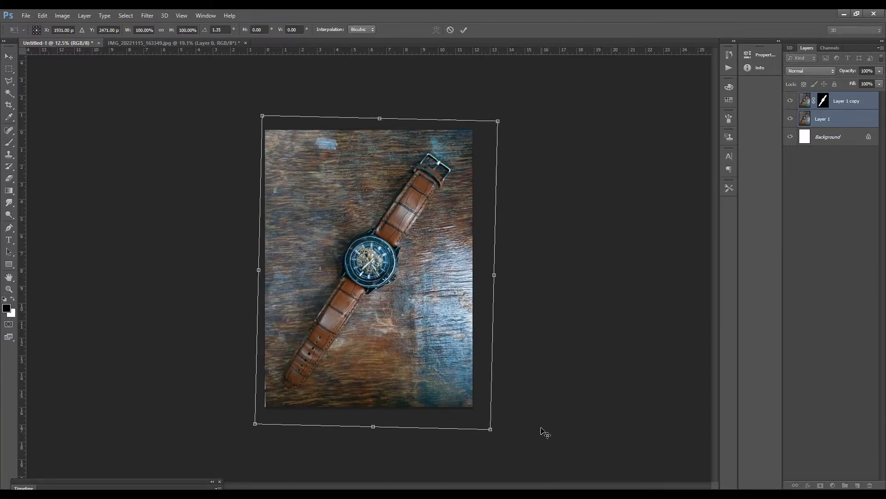
pyautogui.press('Return')
pyautogui.hotkey('ctrl', '0')
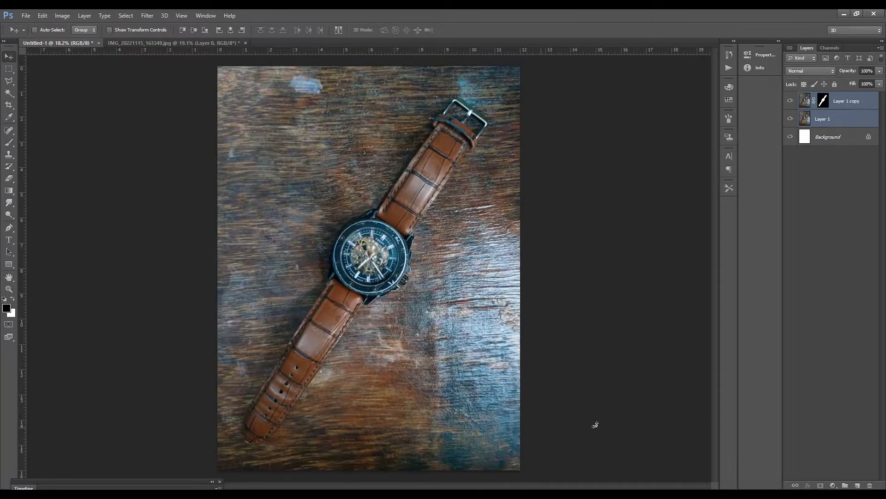
pyautogui.hotkey('ctrl', 't')
pyautogui.moveTo(592, 421); pyautogui.dragTo(591, 424)
pyautogui.press('Return')
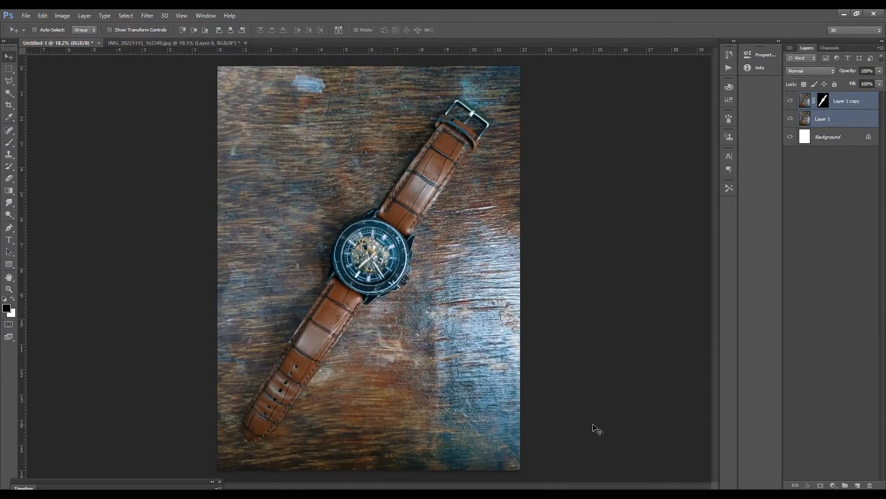
# - Select the unmasked Layer 1 alone and toggle its visibility off and on
pyautogui.click(831, 119)
pyautogui.click(790, 119)
pyautogui.click(791, 118)
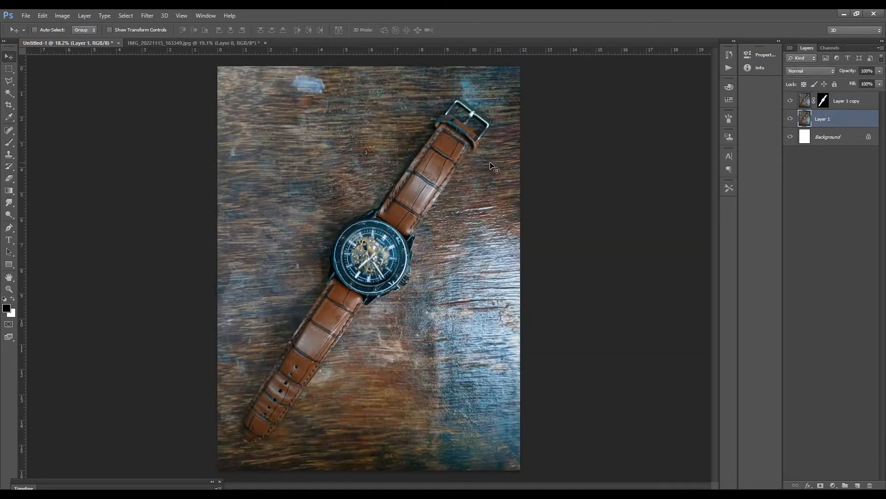
# - Try a Gaussian Blur on Layer 1 with radii of 60, 40 and 30 pixels, and undo the applied blur
pyautogui.hotkey('alt', 't')
pyautogui.press('Right')
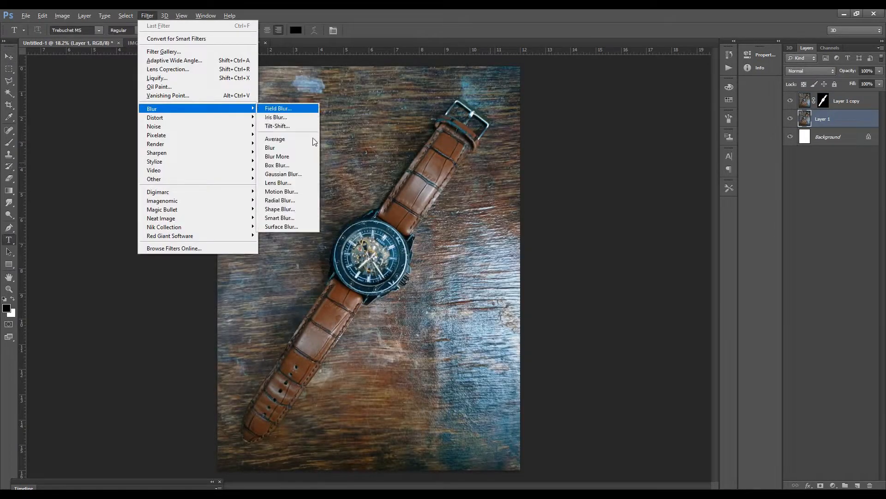
pyautogui.click(301, 174)
pyautogui.write('60')
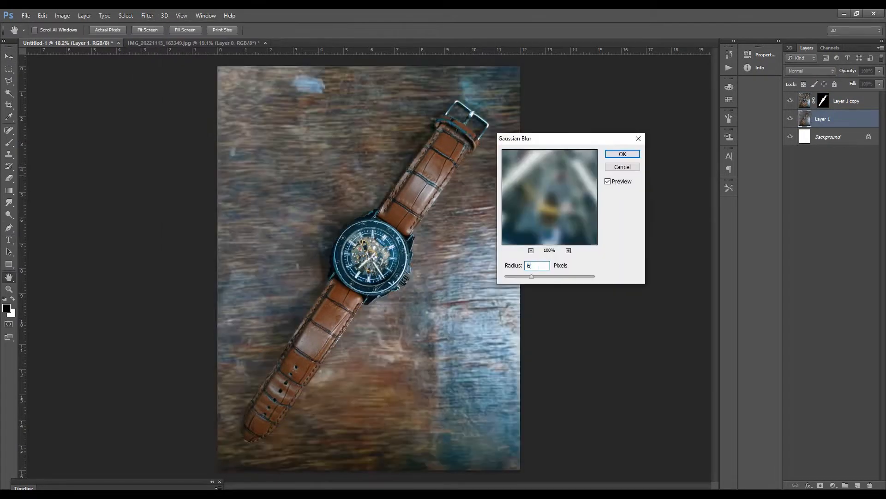
pyautogui.press('BackSpace')
pyautogui.press('BackSpace')
pyautogui.write('40')
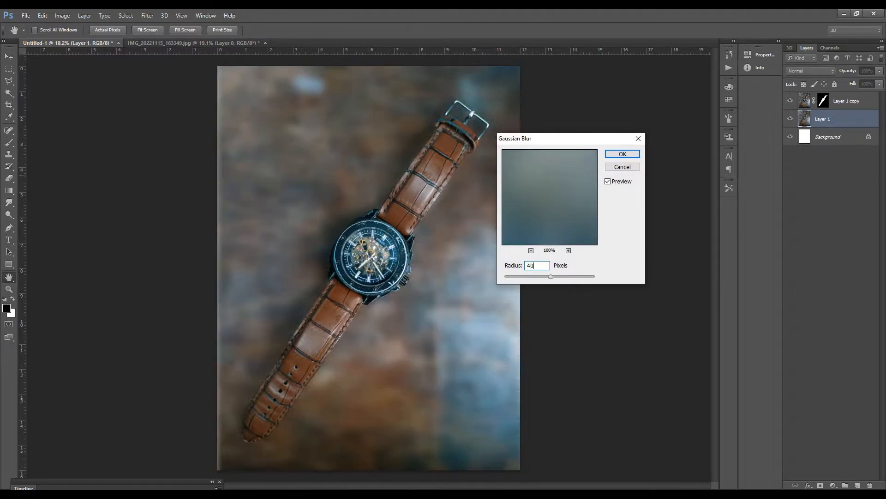
pyautogui.press('BackSpace')
pyautogui.write('30')
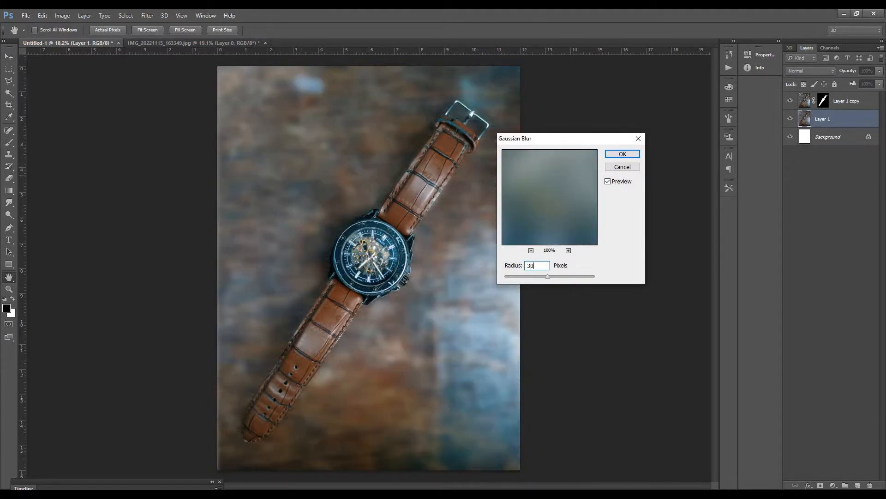
pyautogui.press('BackSpace')
pyautogui.write('0')
pyautogui.press('Return')
pyautogui.hotkey('ctrl', 'z')
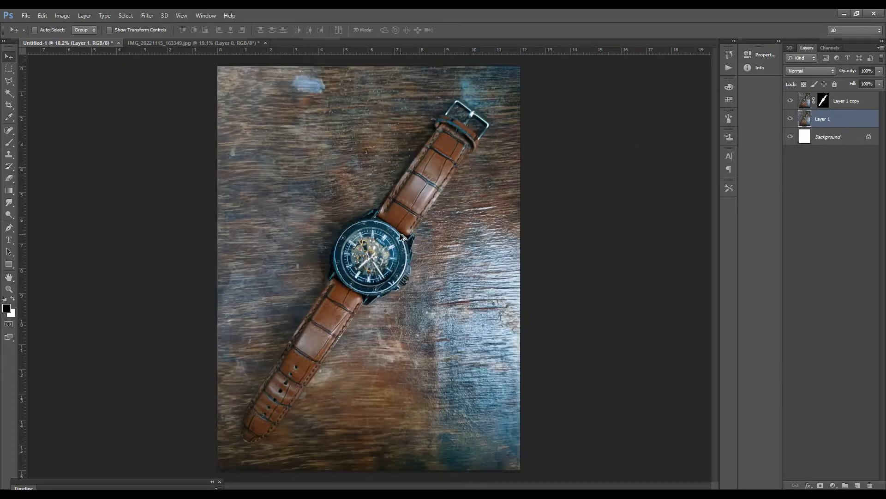
# - Reapply the 30-pixel Gaussian Blur to Layer 1 and undo it again
pyautogui.press('alt')
pyautogui.hotkey('ctrl', 'alt', 'f')
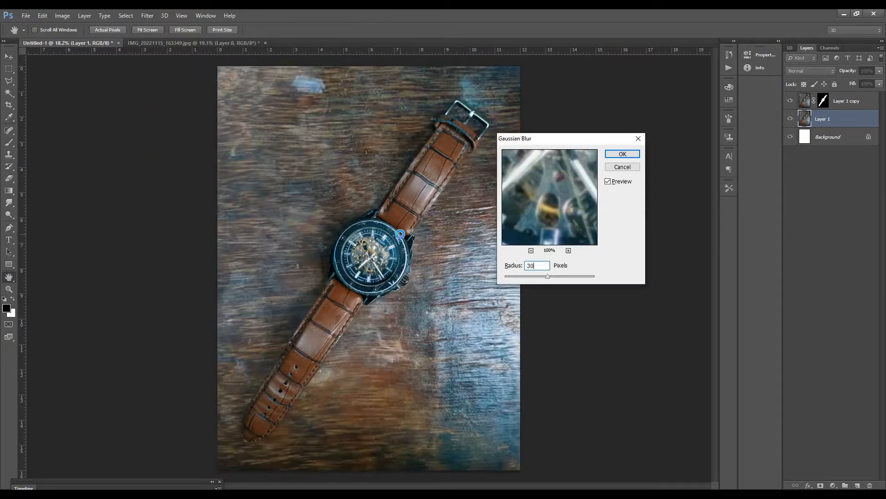
pyautogui.press('Return')
pyautogui.hotkey('ctrl', 'z')
# - Apply a Gaussian Blur with a radius of 50 pixels to Layer 1 behind the watch
pyautogui.hotkey('alt', 't')
pyautogui.write('bg060')
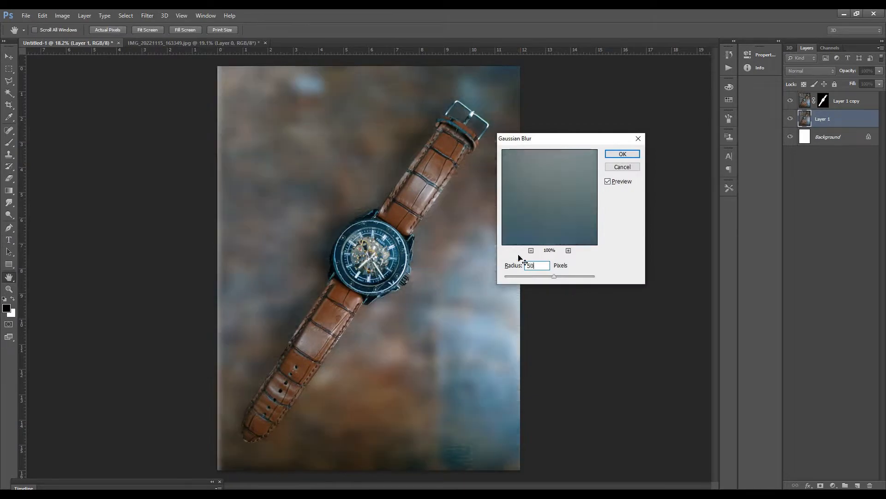
pyautogui.press('Return')
pyautogui.press('v')
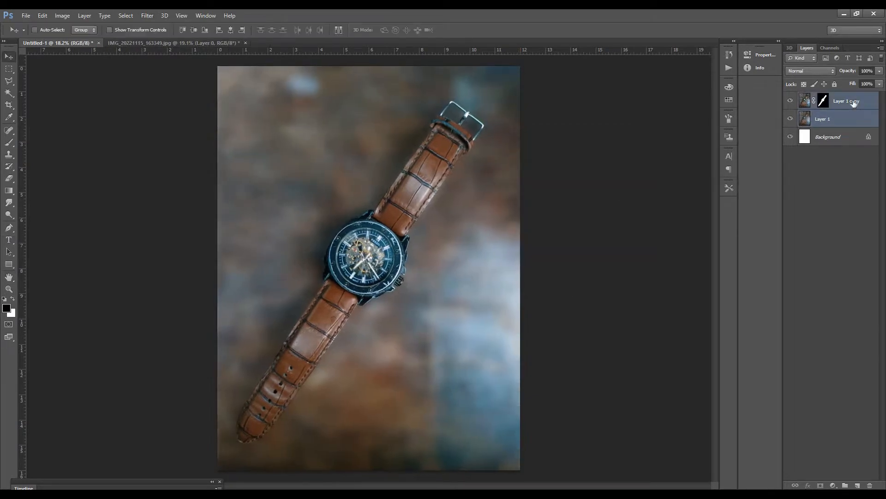
# - Free-transform both watch layers together, rotating them by about -0.38° and adjusting their scale slightly
pyautogui.hotkey('ctrl', 't')
pyautogui.hotkey('ctrl', '-')
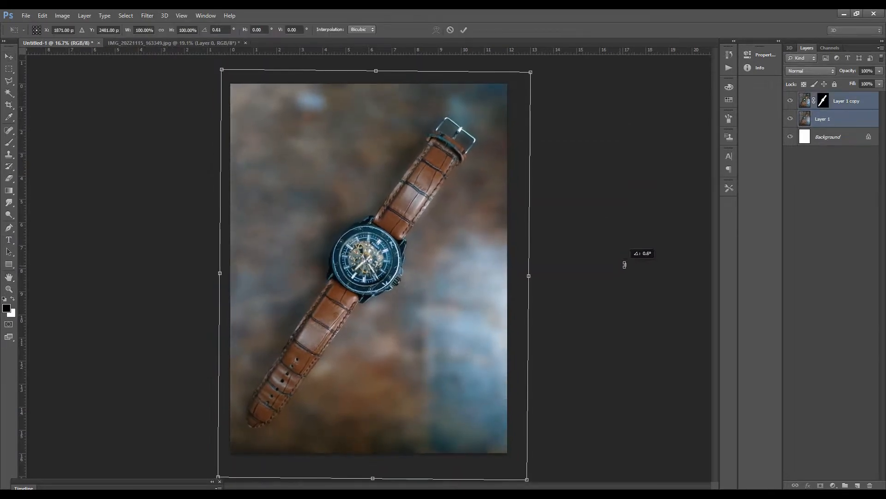
pyautogui.moveTo(624, 265); pyautogui.dragTo(653, 262)
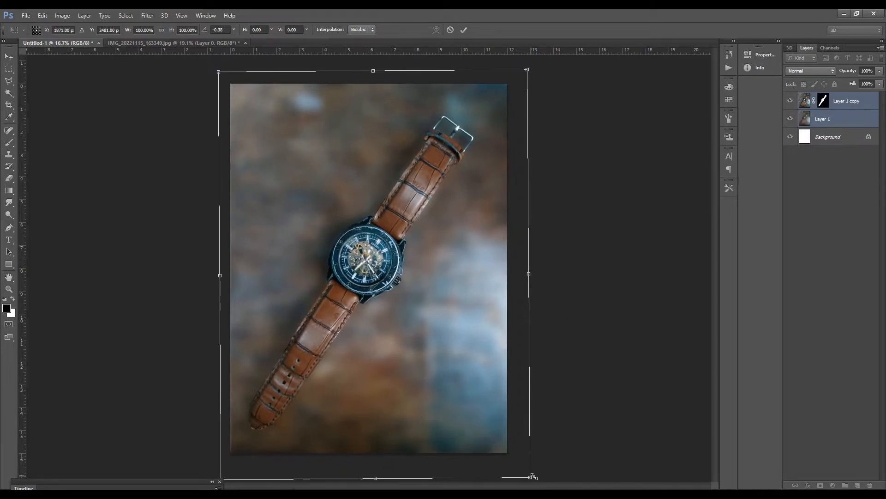
pyautogui.moveTo(534, 476); pyautogui.dragTo(535, 478)
pyautogui.press('Return')
pyautogui.hotkey('ctrl', '0')
# - Darken the blurred Layer 1 with Levels, using midtones 0.75, white input 223 and a slightly raised black input
pyautogui.rightClick(464, 249)
pyautogui.click(480, 264)
pyautogui.press('i')
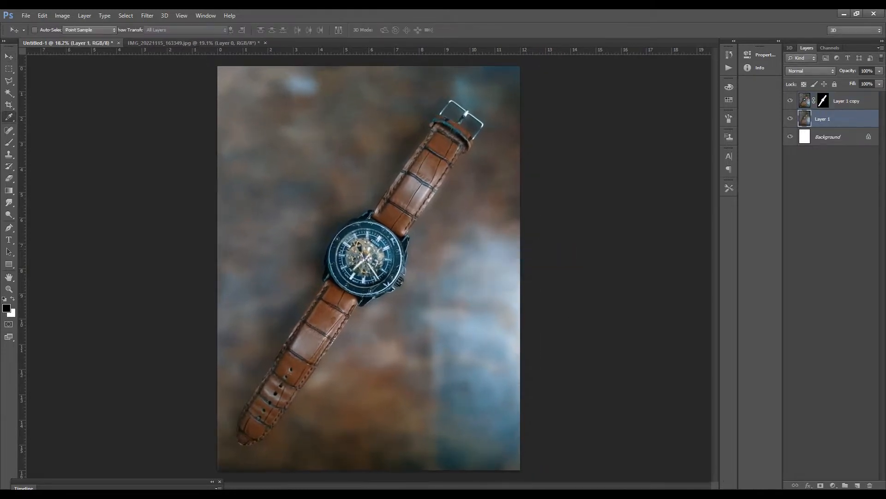
pyautogui.hotkey('ctrl', 'l')
pyautogui.moveTo(754, 453); pyautogui.dragTo(797, 454)
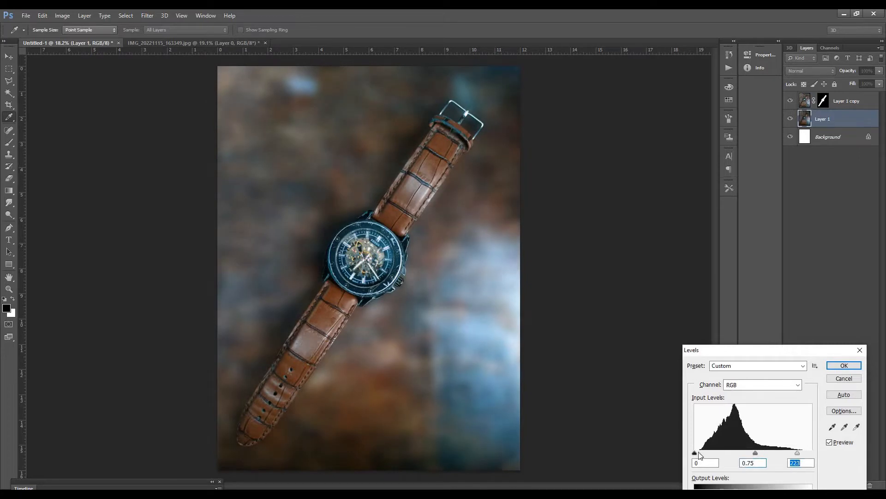
pyautogui.moveTo(696, 453); pyautogui.dragTo(702, 453)
pyautogui.press('Return')
pyautogui.press('v')
# - Adjust the watch on Layer 1 copy with Levels, setting the midtones to 0.86 and slightly lowering the white input
pyautogui.hotkey('ctrl', '+')
pyautogui.hotkey('alt', ']')
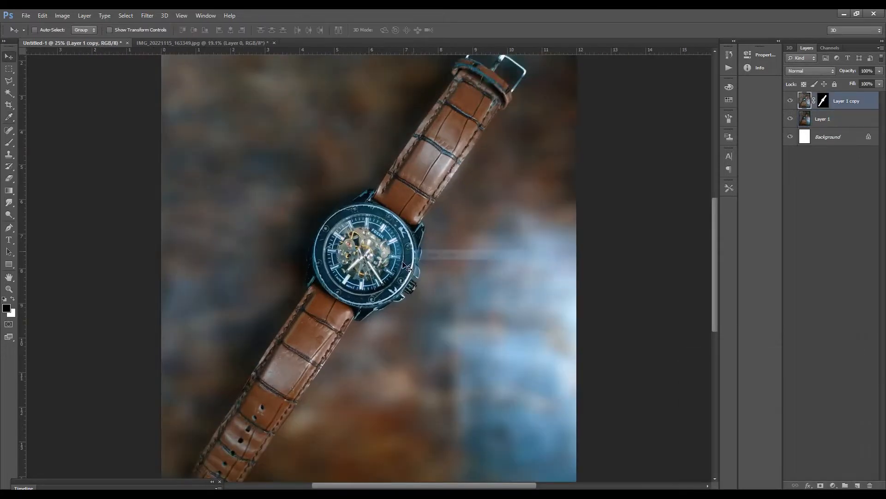
pyautogui.hotkey('ctrl', 'l')
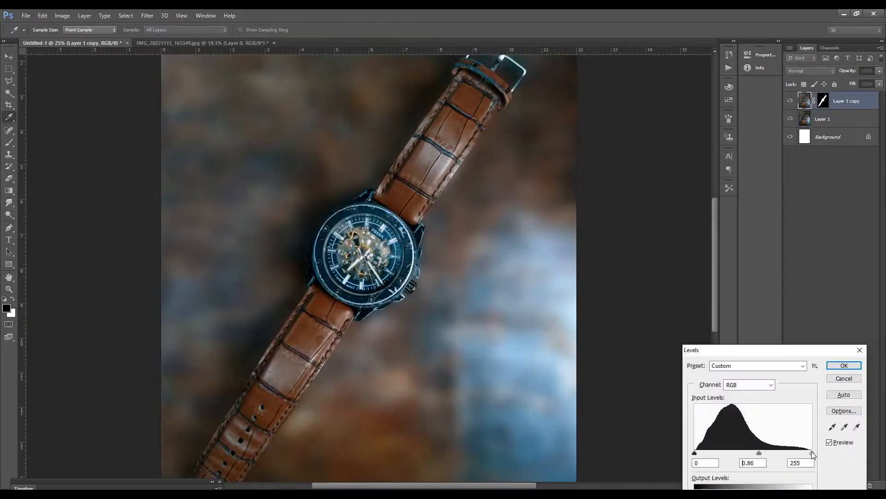
pyautogui.moveTo(812, 452); pyautogui.dragTo(809, 454)
pyautogui.press('Return')
# - Review the whole composition with the interface hidden, compare it with the original photo document, and check the masked watch layer's visibility
pyautogui.hotkey('ctrl', '-')
pyautogui.scroll(2, 417, 230)
pyautogui.hotkey('ctrl', '0')
pyautogui.press('Tab')
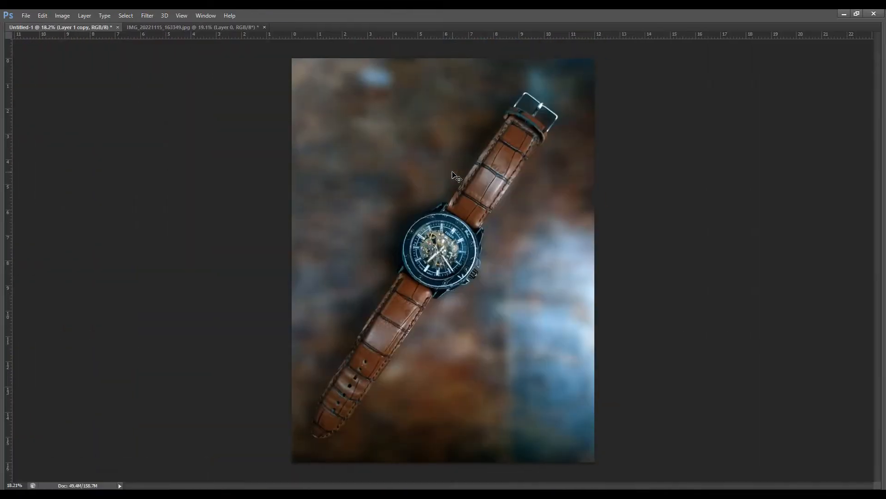
pyautogui.hotkey('ctrl', '0')
pyautogui.hotkey('ctrl', 'Tab')
pyautogui.hotkey('ctrl', 'Tab')
pyautogui.press('Tab')
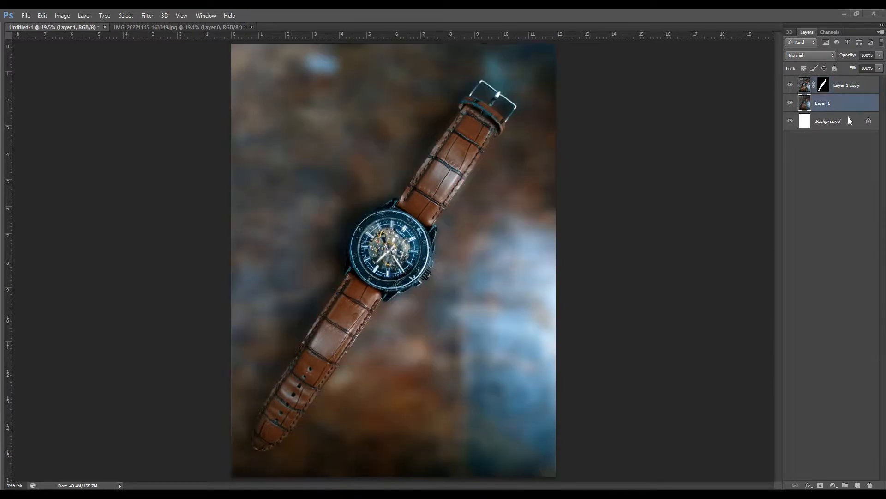
pyautogui.click(791, 86)
pyautogui.hotkey('ctrl', '-')
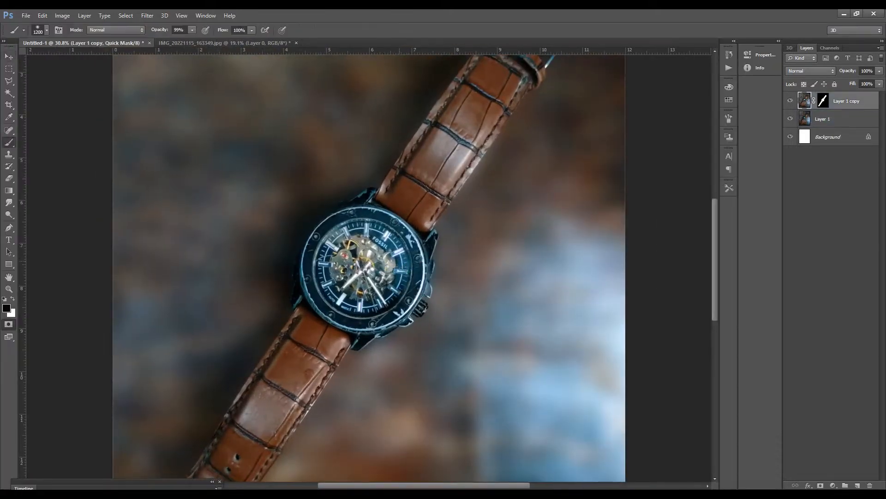
# - Turn the quick mask over the watch dial into a dial selection, darken its midtones with Levels, and deselect
pyautogui.press('q')
pyautogui.press('i')
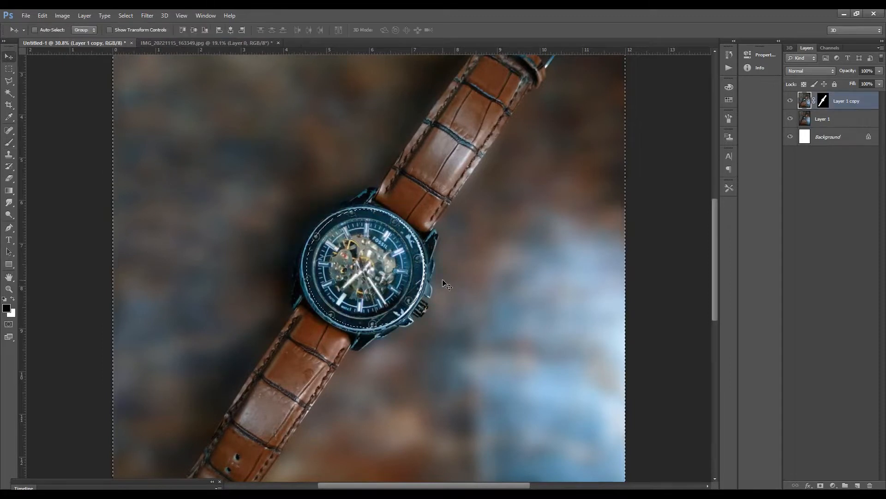
pyautogui.hotkey('ctrl', 'l')
pyautogui.moveTo(754, 453); pyautogui.dragTo(759, 453)
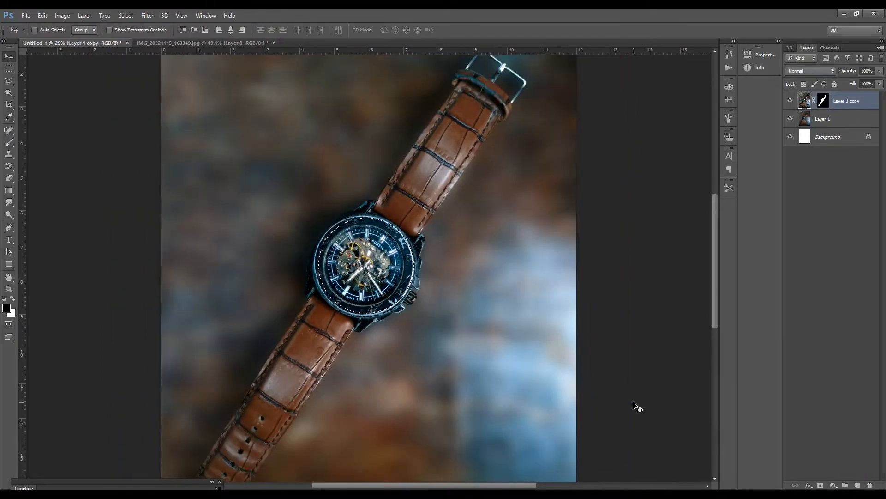
pyautogui.hotkey('ctrl', 'd')
# - Compare the composition with the original photo document and select the blurred background Layer 1
pyautogui.hotkey('ctrl', '-')
pyautogui.hotkey('ctrl', 'Tab')
pyautogui.hotkey('ctrl', 'Tab')
pyautogui.rightClick(390, 352)
pyautogui.click(393, 358)
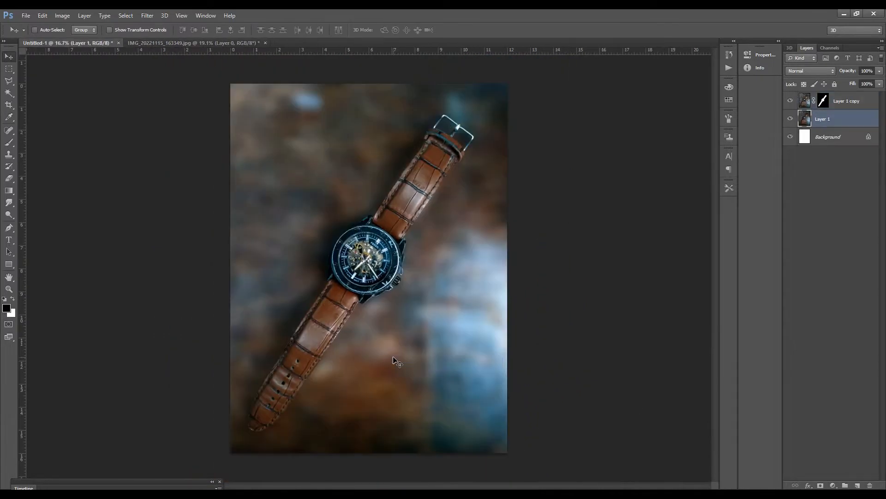
# - Open the background file and the yellow wall photo from the new project folder in Photoshop
pyautogui.click(264, 464)
pyautogui.click(226, 83)
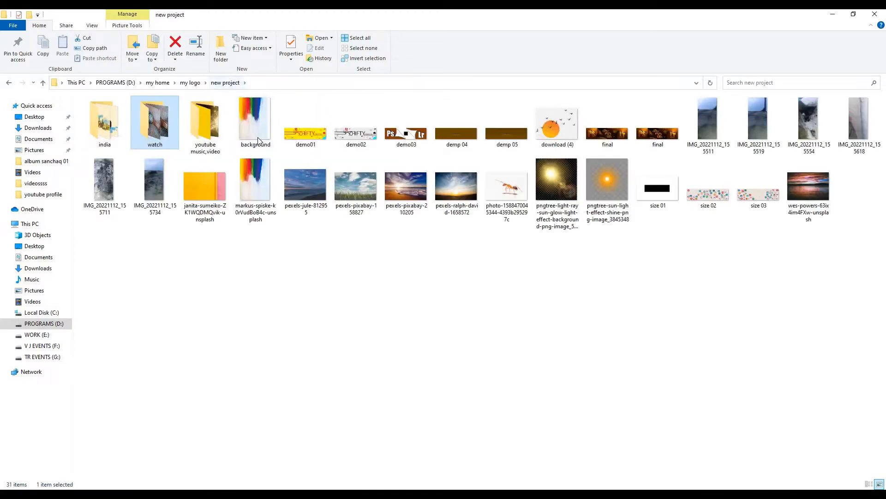
pyautogui.keyDown('ctrl'); pyautogui.click(204, 187); pyautogui.keyUp('ctrl')
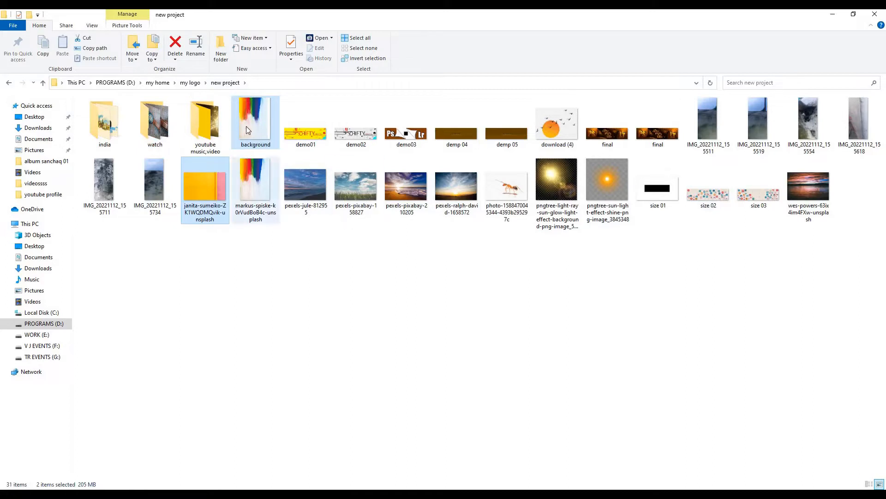
pyautogui.keyDown('ctrl'); pyautogui.click(211, 191); pyautogui.keyUp('ctrl')
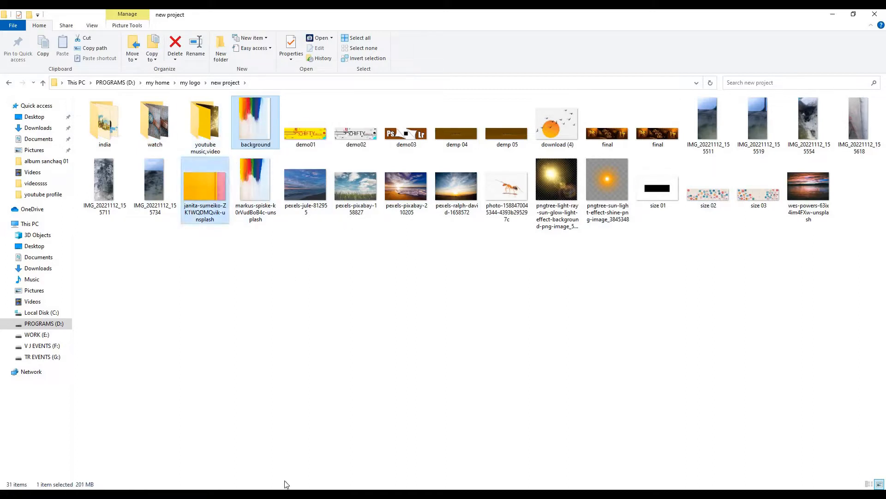
pyautogui.moveTo(441, 10); pyautogui.dragTo(446, 238)
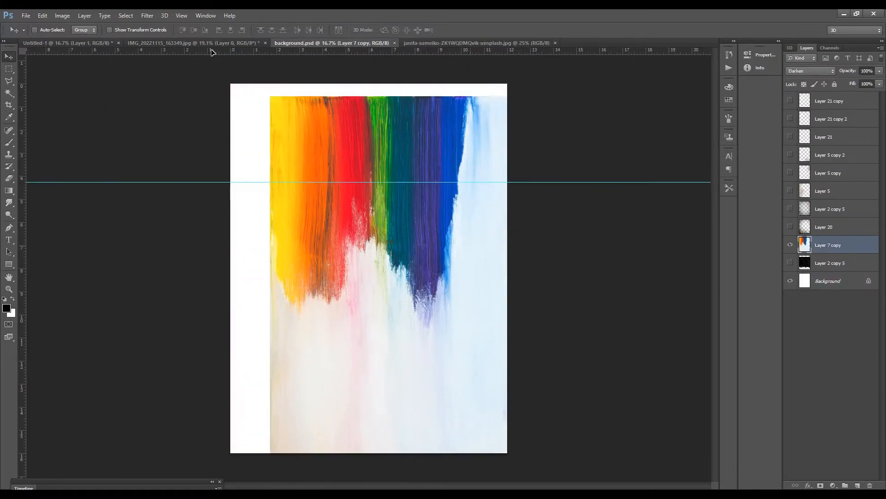
# - Try the rainbow paint-stroke Layer 7 copy from background.psd behind the watch, cycling it through different blend modes
pyautogui.moveTo(212, 52); pyautogui.dragTo(418, 257)
pyautogui.hotkey('shift', 'alt', 'n')
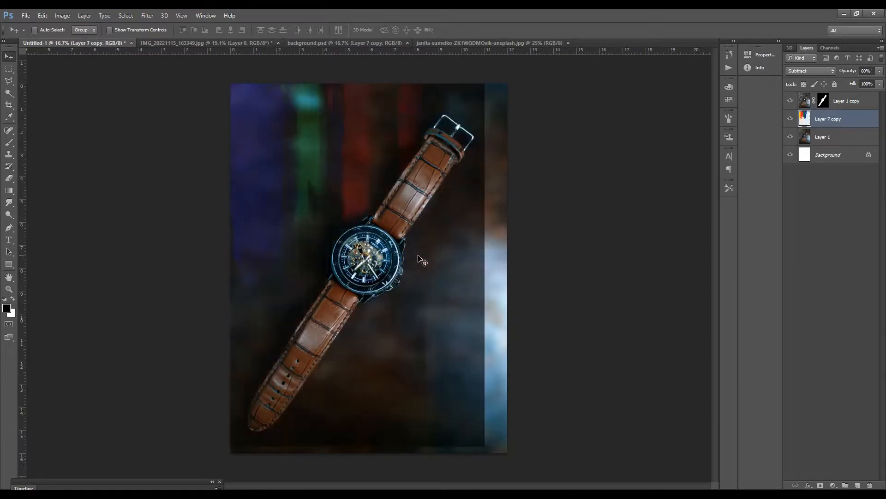
pyautogui.hotkey('shift', '-')
pyautogui.hotkey('shift', '-')
pyautogui.hotkey('shift', '-')
pyautogui.hotkey('shift', '-')
pyautogui.hotkey('shift', '-')
pyautogui.hotkey('shift', '-')
pyautogui.hotkey('shift', '-')
pyautogui.hotkey('shift', '-')
pyautogui.hotkey('shift', '-')
pyautogui.hotkey('shift', '-')
pyautogui.hotkey('shift', '-')
pyautogui.hotkey('shift', '-')
pyautogui.hotkey('shift', '-')
pyautogui.hotkey('shift', '-')
pyautogui.hotkey('shift', '-')
pyautogui.hotkey('shift', '-')
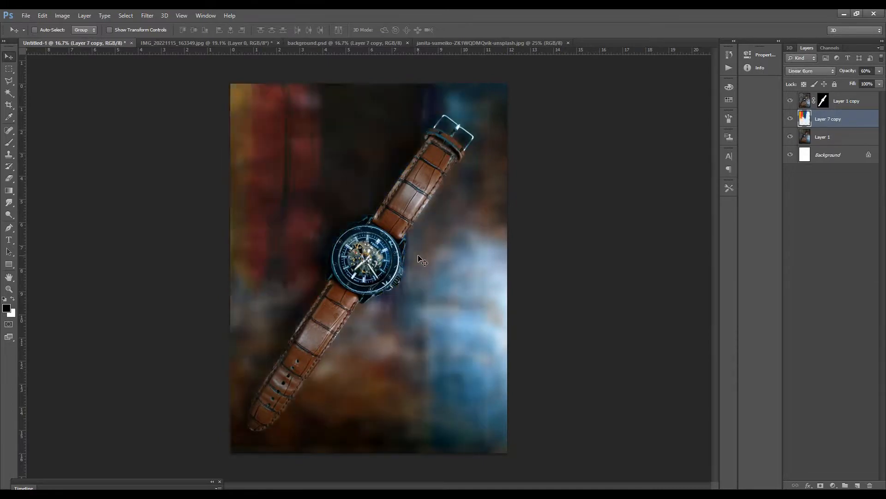
pyautogui.hotkey('shift', '+')
pyautogui.hotkey('shift', '+')
pyautogui.hotkey('shift', '+')
pyautogui.hotkey('shift', '+')
pyautogui.hotkey('shift', '+')
pyautogui.hotkey('shift', '+')
pyautogui.hotkey('shift', '+')
pyautogui.hotkey('shift', '+')
pyautogui.hotkey('shift', '+')
pyautogui.hotkey('shift', '+')
pyautogui.hotkey('shift', '+')
pyautogui.hotkey('shift', '+')
pyautogui.hotkey('shift', '+')
pyautogui.hotkey('shift', '+')
pyautogui.hotkey('shift', '+')
pyautogui.hotkey('shift', '+')
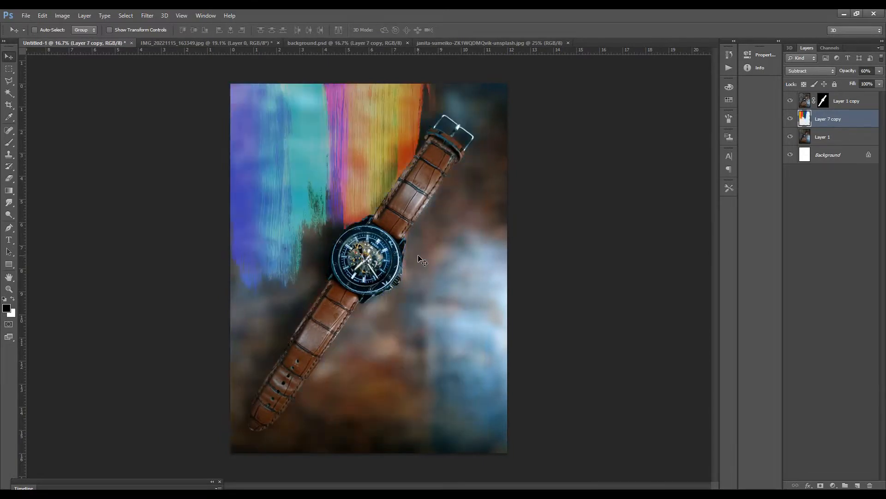
pyautogui.hotkey('shift', '+')
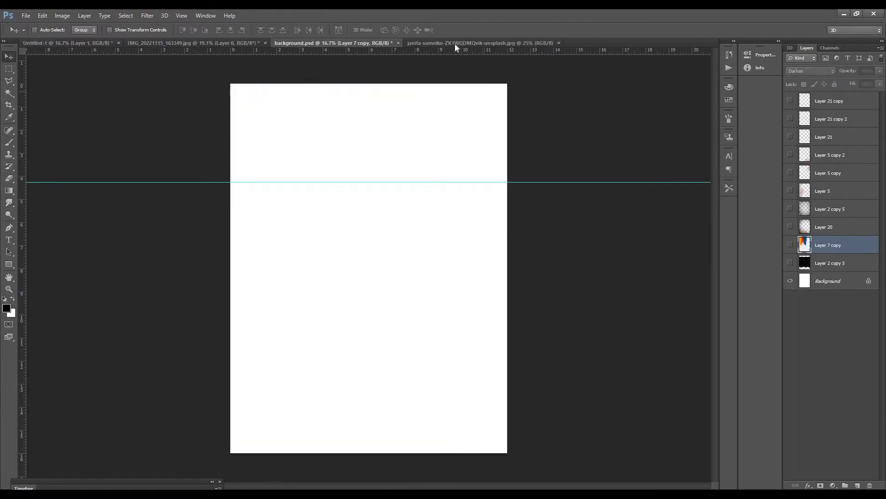
# - Try the yellow wall photo behind the watch, rotated 90° clockwise and enlarged to cover the canvas
pyautogui.click(455, 43)
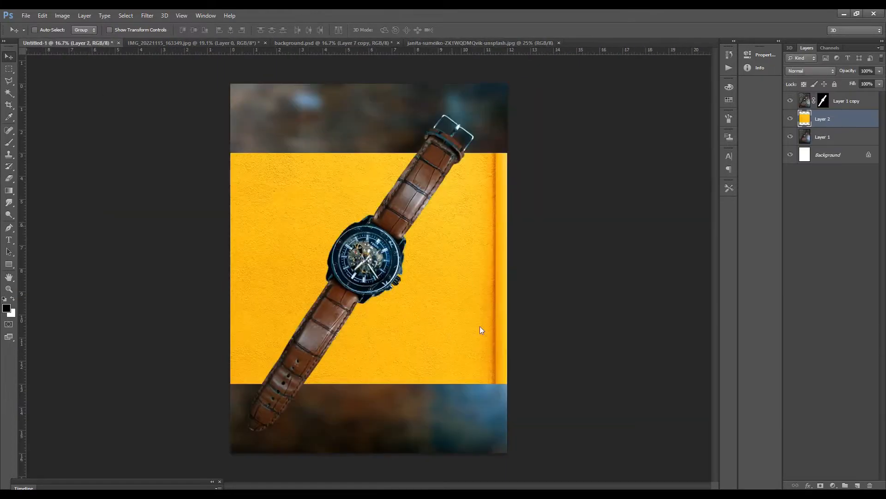
pyautogui.hotkey('ctrl', 't')
pyautogui.rightClick(446, 237)
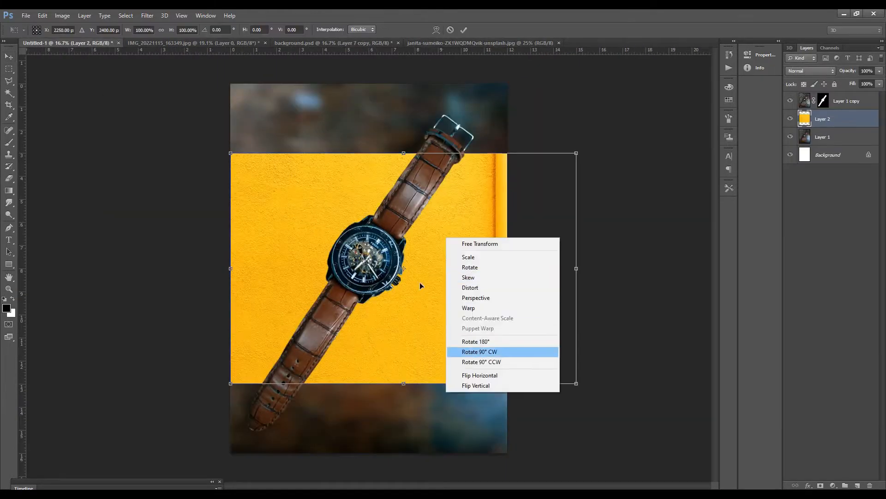
pyautogui.click(484, 352)
pyautogui.moveTo(454, 300); pyautogui.dragTo(385, 276)
pyautogui.moveTo(448, 417); pyautogui.dragTo(596, 463)
pyautogui.moveTo(443, 359); pyautogui.dragTo(458, 298)
pyautogui.press('Return')
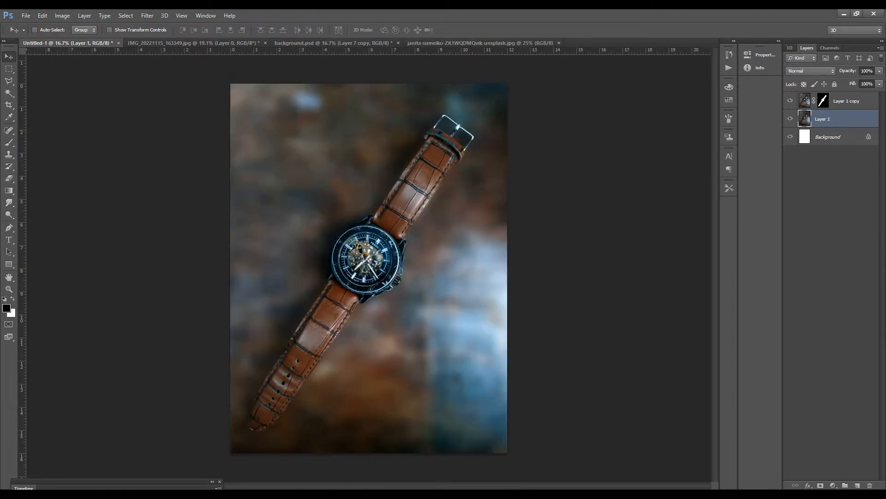
pyautogui.press('Return')
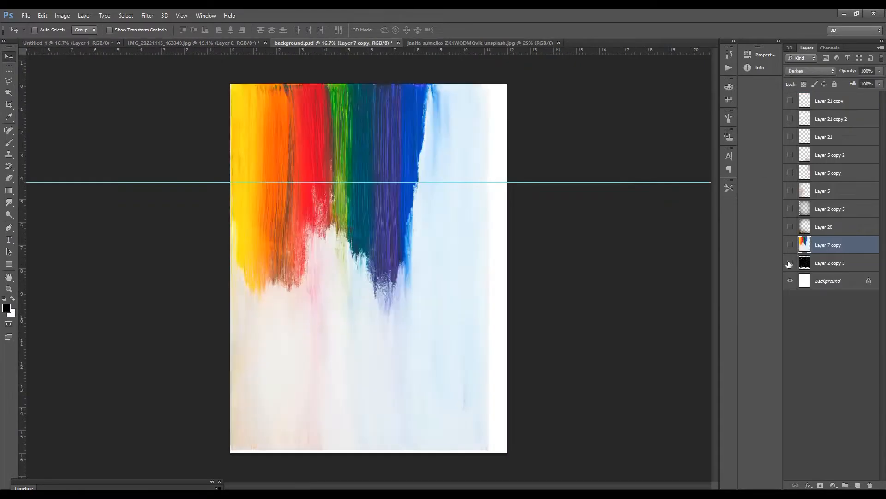
# - Bring the brown cloud Layer 5 from background.psd into the composition and place it above the watch layer
pyautogui.click(789, 264)
pyautogui.click(790, 227)
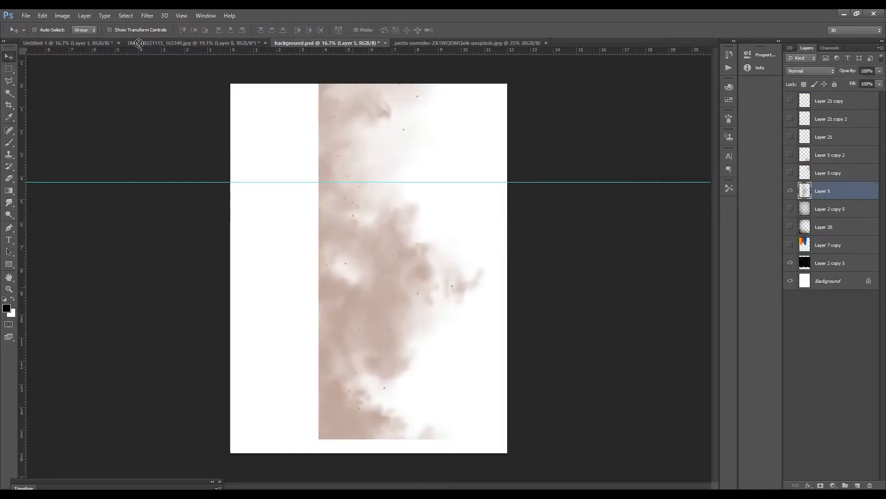
pyautogui.moveTo(139, 43); pyautogui.dragTo(327, 297)
pyautogui.hotkey('ctrl', ']')
# - Show Layer 5 copy and Layer 5 copy 2 in background.psd and bring both cloud layers into the composition
pyautogui.click(791, 155)
pyautogui.click(791, 173)
pyautogui.click(829, 173)
pyautogui.keyDown('ctrl'); pyautogui.click(830, 155); pyautogui.keyUp('ctrl')
pyautogui.moveTo(491, 277); pyautogui.dragTo(649, 183)
# - Select the three cloud layers above the watch, try deleting them, and undo the deletion
pyautogui.hotkey('alt', '[')
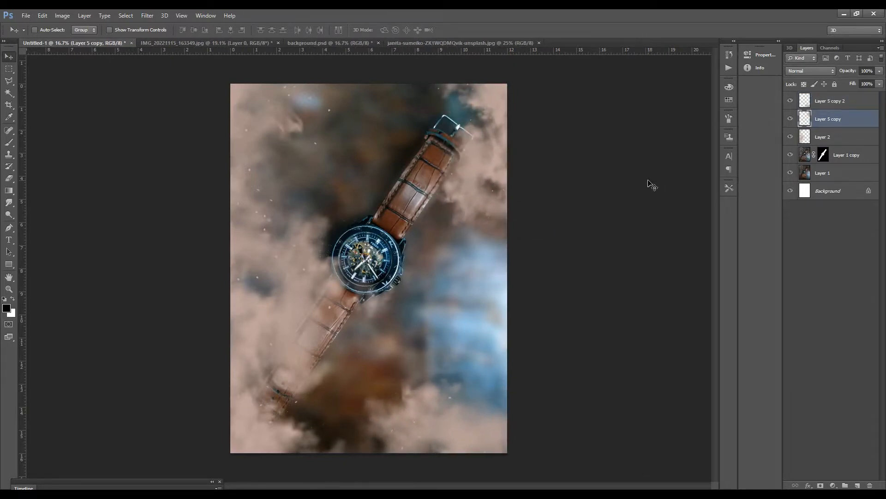
pyautogui.hotkey('alt', '[')
pyautogui.keyDown('shift'); pyautogui.click(823, 105); pyautogui.keyUp('shift')
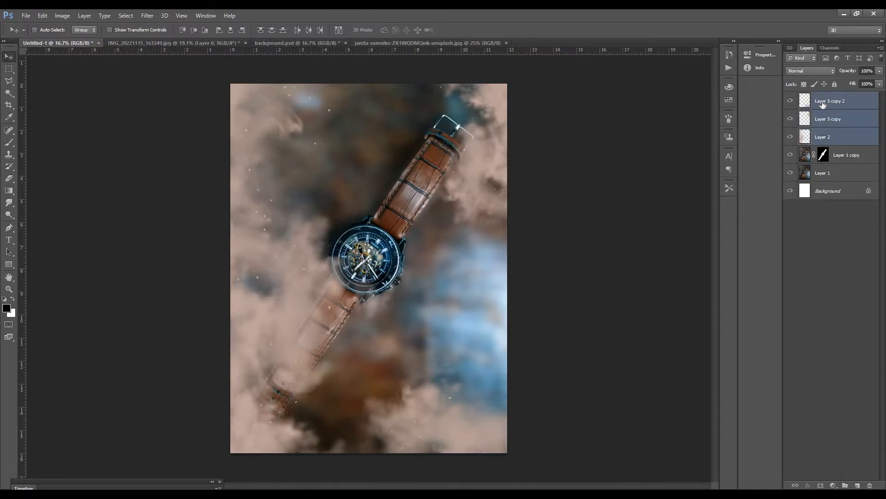
pyautogui.press('Delete')
pyautogui.hotkey('ctrl', 'z')
pyautogui.hotkey('ctrl', 'z')
pyautogui.hotkey('ctrl', 'z')
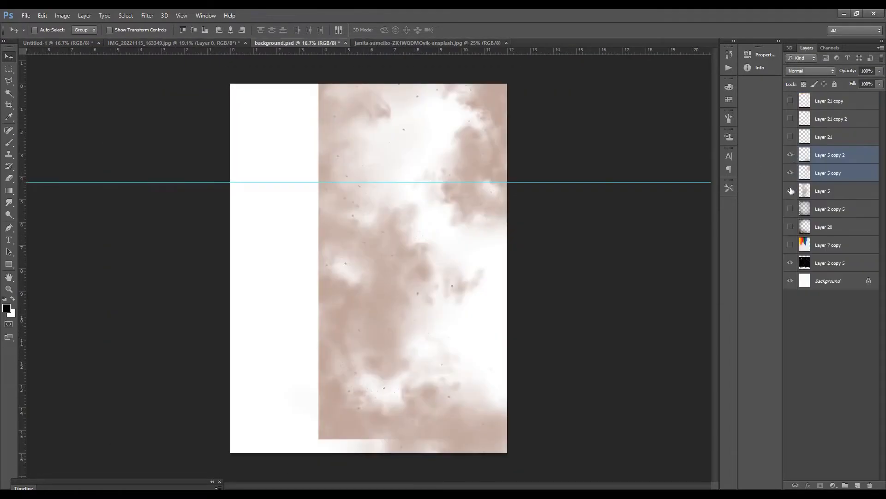
# - Bring the heart-shaped bokeh Layer 20 from background.psd into the composition and move it beneath the watch layer
pyautogui.moveTo(790, 155); pyautogui.dragTo(790, 211)
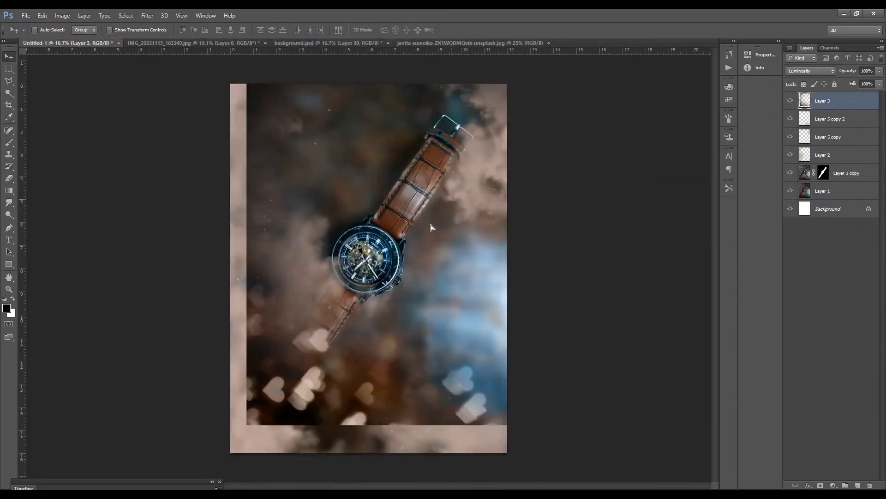
pyautogui.hotkey('ctrl', '[')
pyautogui.hotkey('ctrl', '[')
pyautogui.hotkey('ctrl', '[')
pyautogui.hotkey('ctrl', '[')
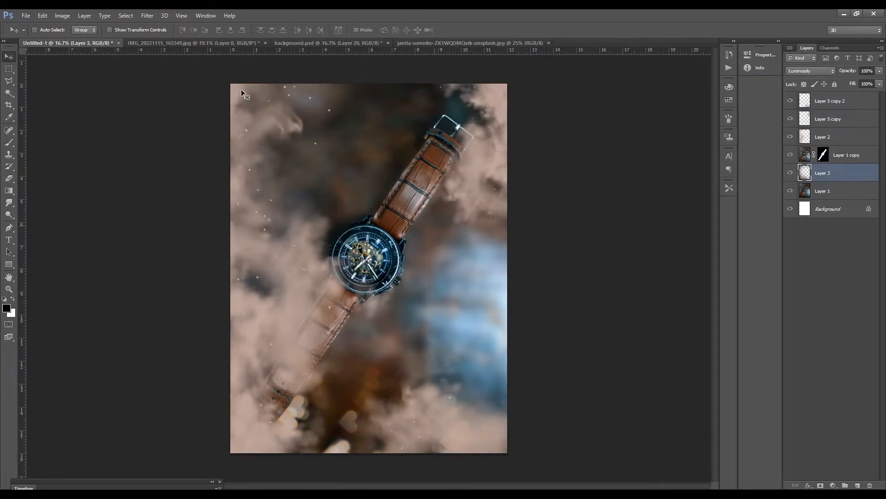
pyautogui.hotkey('ctrl', 'a')
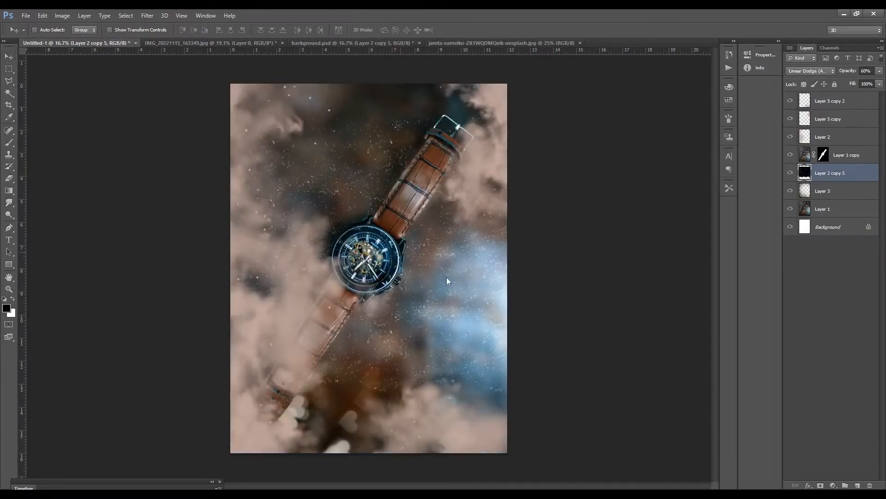
# - Rotate the dust particle layer Layer 2 copy 5 by 90° clockwise and enlarge it to cover the canvas
pyautogui.hotkey('ctrl', 't')
pyautogui.rightClick(434, 265)
pyautogui.click(465, 378)
pyautogui.moveTo(437, 337); pyautogui.dragTo(473, 334)
pyautogui.hotkey('ctrl', '-')
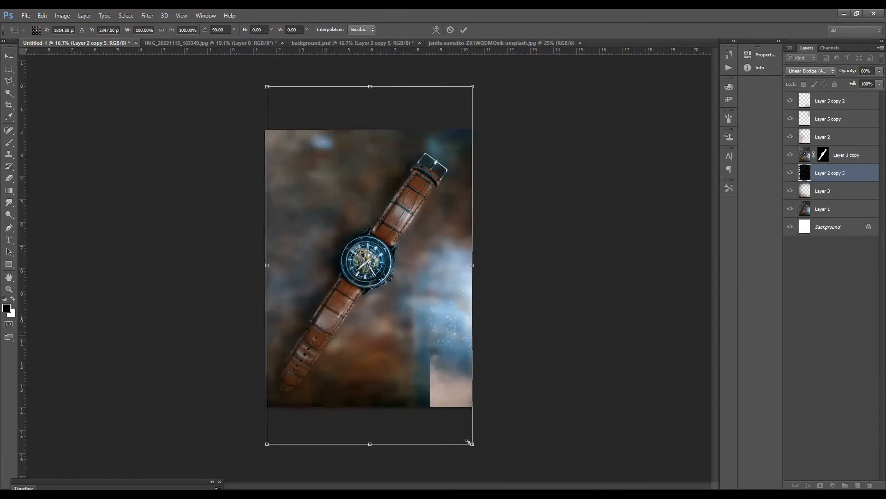
pyautogui.moveTo(472, 444); pyautogui.dragTo(498, 457)
pyautogui.press('Return')
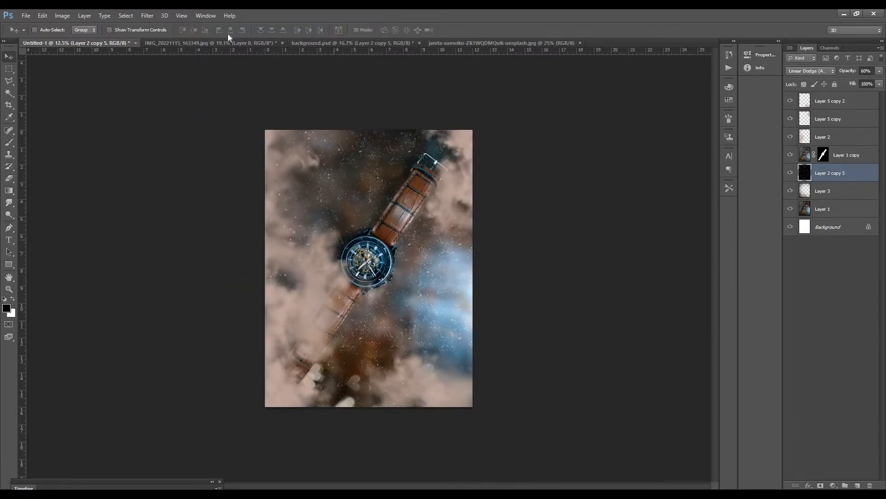
# - Clear the selection and reorder Layer 2 copy 5 so the dust particles lie directly above the watch layer
pyautogui.hotkey('ctrl', 'd')
pyautogui.hotkey('ctrl', '0')
pyautogui.hotkey('ctrl', ']')
pyautogui.hotkey('ctrl', ']')
pyautogui.hotkey('ctrl', ']')
pyautogui.hotkey('ctrl', ']')
pyautogui.hotkey('ctrl', '[')
pyautogui.hotkey('ctrl', '[')
pyautogui.hotkey('ctrl', '[')
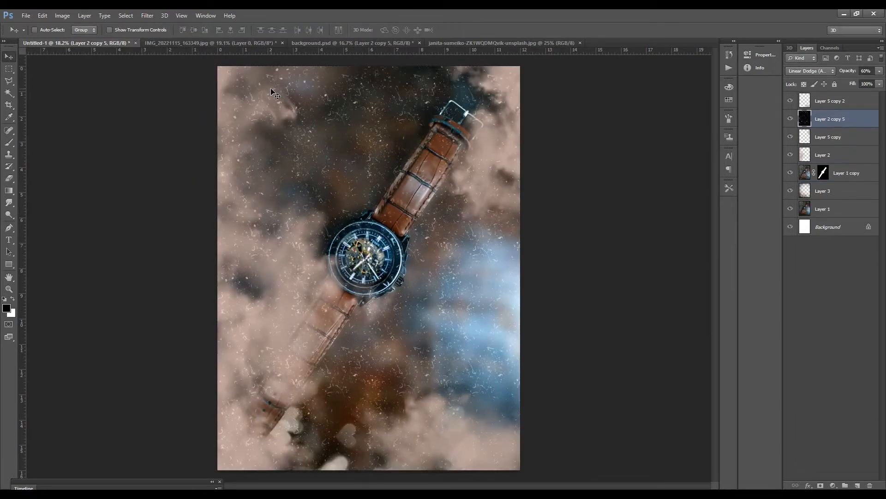
# - Soften the dust particles over the watch with a 4000-pixel Eraser at 20% opacity
pyautogui.moveTo(368, 233)
pyautogui.mouseDown()
pyautogui.moveTo(393, 232)
pyautogui.moveTo(359, 248)
pyautogui.mouseUp()
pyautogui.press('e')
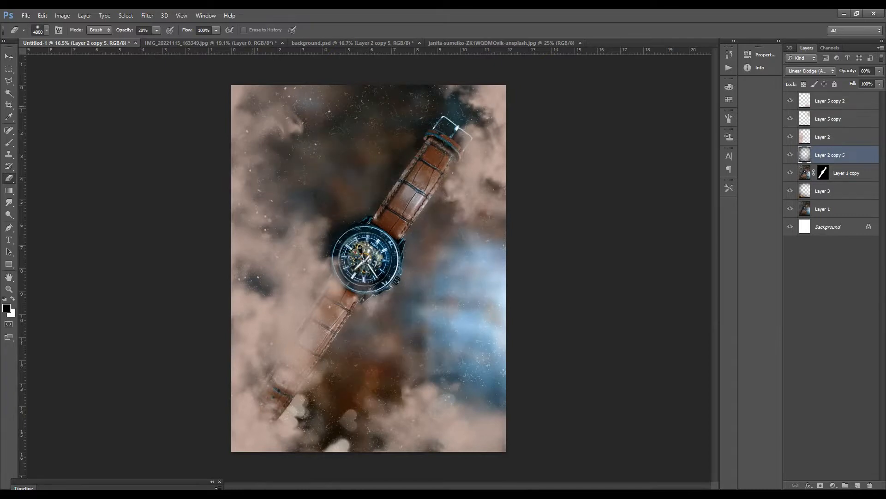
pyautogui.press('v')
pyautogui.hotkey('ctrl', '0')
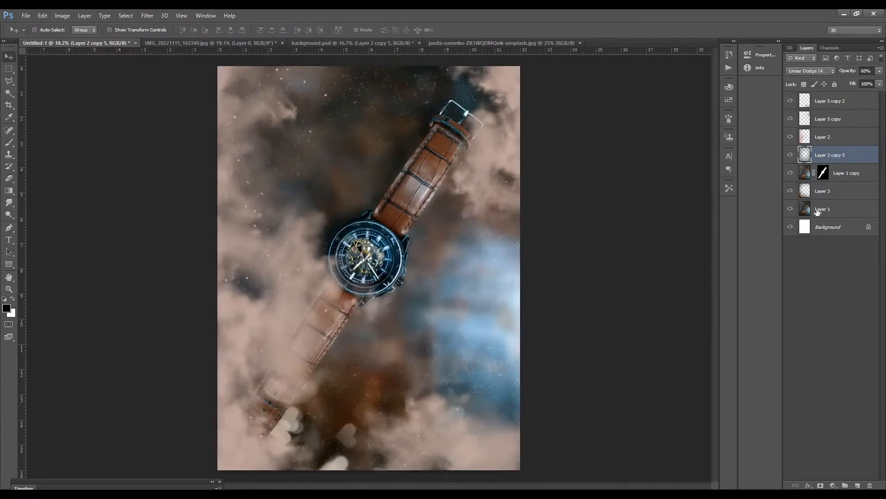
# - Adjust the tones of the blurred background Layer 1 with Levels
pyautogui.click(818, 210)
pyautogui.hotkey('ctrl', 'l')
pyautogui.moveTo(752, 453); pyautogui.dragTo(754, 453)
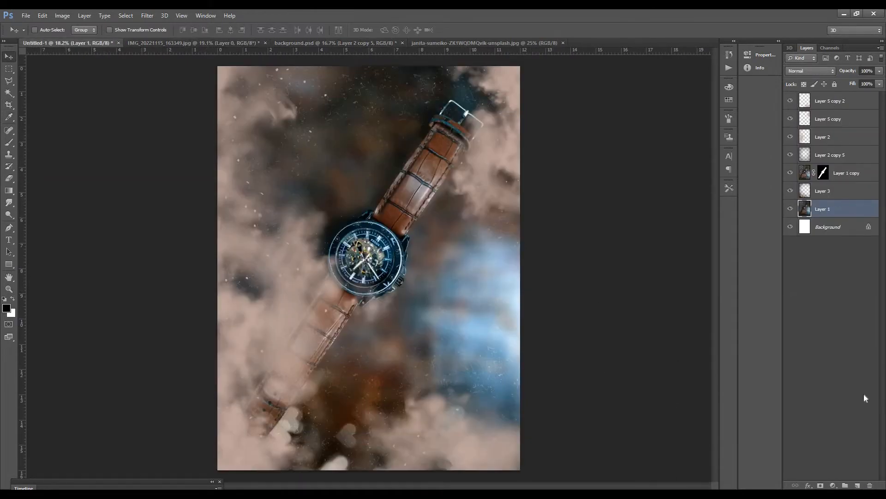
# - Add a black-to-white Gradient Map adjustment above all layers and set its opacity to 60%
pyautogui.click(833, 486)
pyautogui.click(805, 463)
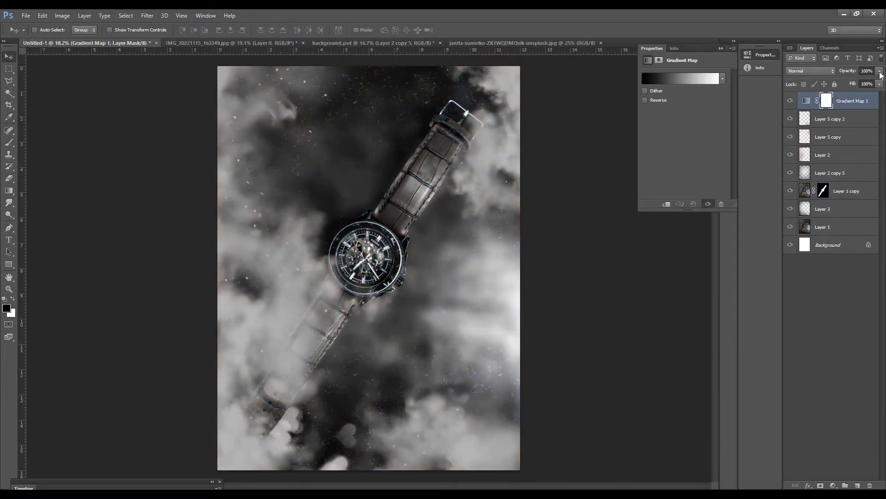
pyautogui.click(849, 71)
pyautogui.write('60')
pyautogui.press('Return')
pyautogui.click(721, 48)
# - Cycle the Gradient Map 1 layer through the blend modes and settle on Lighter Color
pyautogui.hotkey('shift', 'alt', 'y')
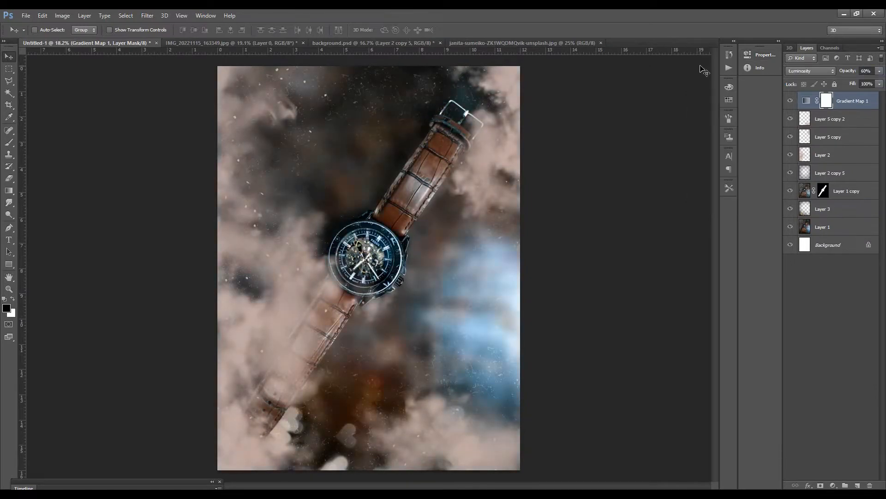
pyautogui.hotkey('shift', '-')
pyautogui.hotkey('shift', '-')
pyautogui.hotkey('shift', '-')
pyautogui.hotkey('shift', '-')
pyautogui.hotkey('shift', '-')
pyautogui.hotkey('shift', '-')
pyautogui.hotkey('shift', '-')
pyautogui.hotkey('shift', '-')
pyautogui.hotkey('shift', '-')
pyautogui.hotkey('shift', '-')
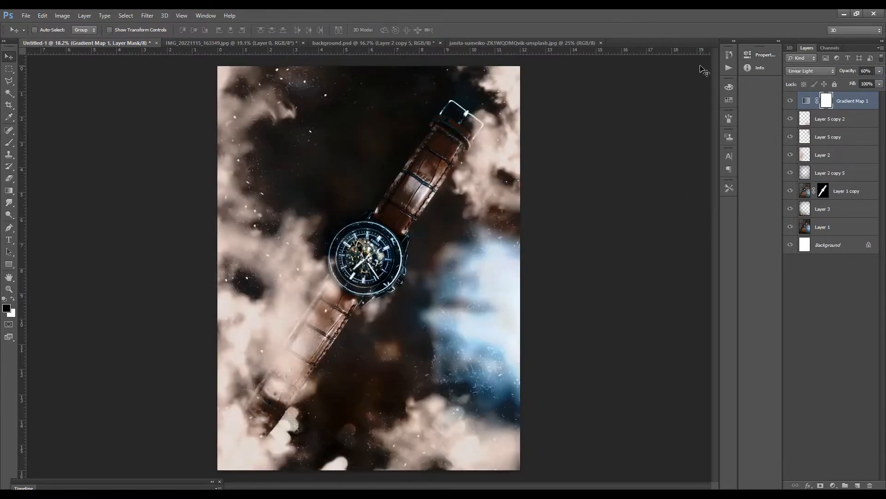
pyautogui.hotkey('shift', '-')
pyautogui.hotkey('shift', '-')
pyautogui.hotkey('shift', '-')
pyautogui.hotkey('shift', '-')
pyautogui.hotkey('shift', '-')
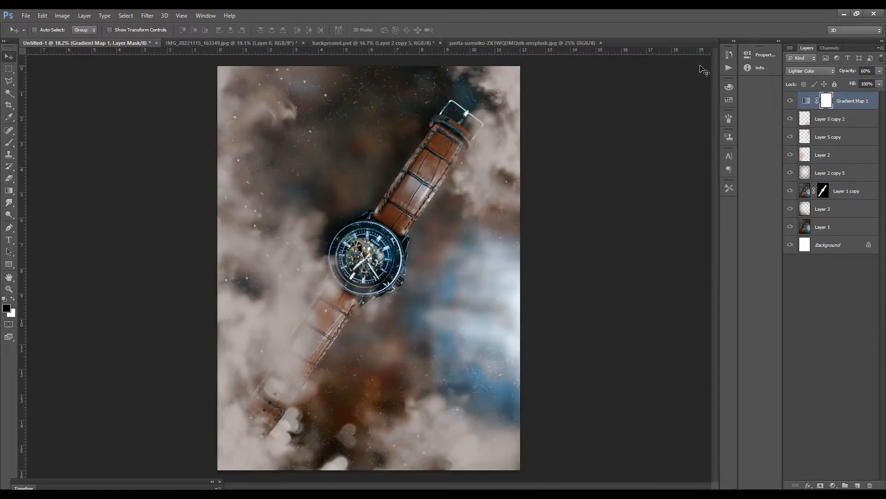
pyautogui.hotkey('shift', '-')
pyautogui.hotkey('shift', '-')
pyautogui.hotkey('shift', '-')
pyautogui.hotkey('shift', '-')
pyautogui.hotkey('shift', '-')
pyautogui.hotkey('shift', '-')
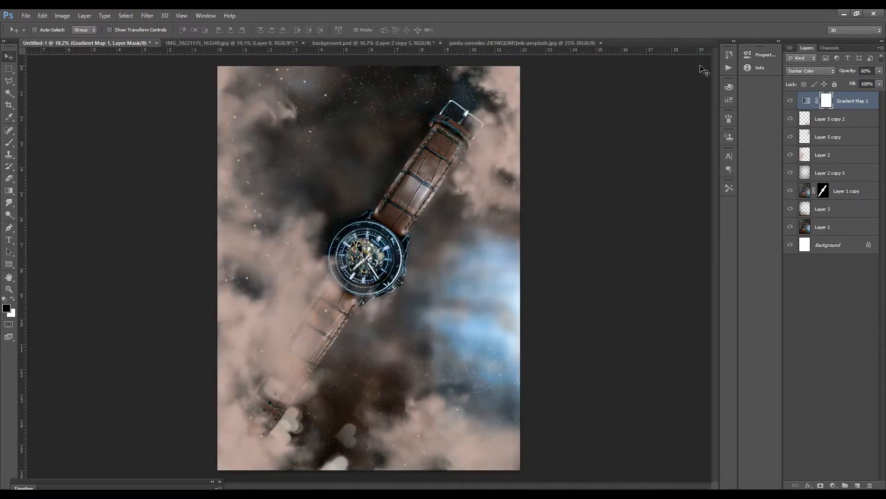
pyautogui.hotkey('shift', '-')
pyautogui.hotkey('shift', '-')
pyautogui.hotkey('shift', '-')
pyautogui.hotkey('shift', '-')
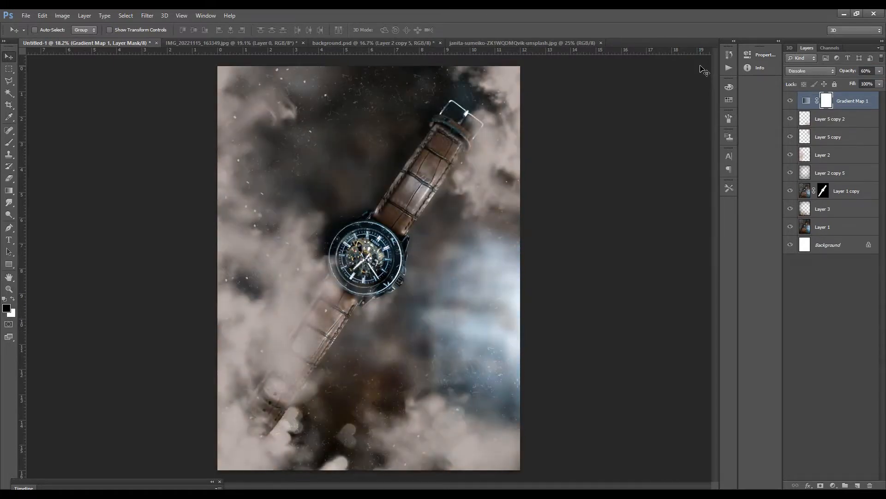
pyautogui.hotkey('shift', '-')
pyautogui.hotkey('shift', '-')
pyautogui.hotkey('shift', '-')
pyautogui.hotkey('shift', '-')
pyautogui.hotkey('shift', '-')
pyautogui.hotkey('shift', '-')
pyautogui.hotkey('shift', '-')
pyautogui.hotkey('shift', '-')
pyautogui.hotkey('shift', '-')
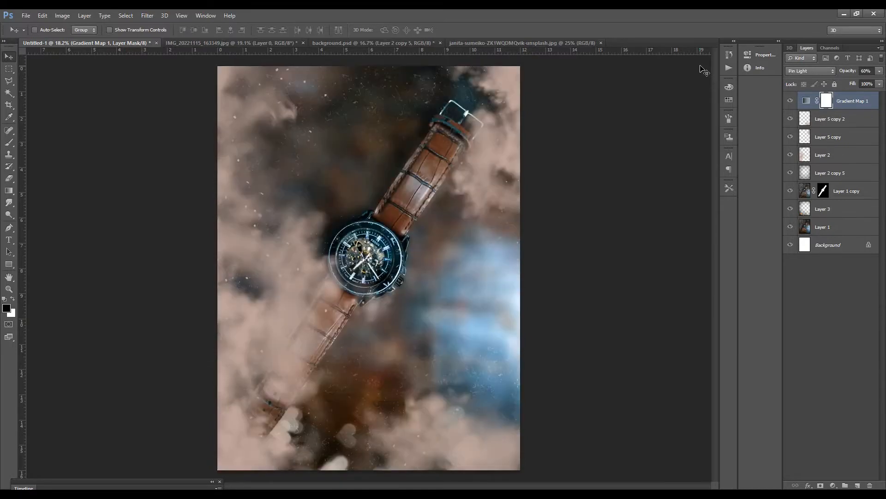
pyautogui.hotkey('shift', '-')
pyautogui.hotkey('shift', '-')
pyautogui.hotkey('shift', '-')
pyautogui.hotkey('shift', '-')
pyautogui.hotkey('shift', '-')
pyautogui.hotkey('shift', '-')
# - Set the foreground color to a bright orange and add a new layer directly below the Gradient Map
pyautogui.press('i')
pyautogui.click(429, 251)
pyautogui.hotkey('alt', '[')
pyautogui.click(7, 308)
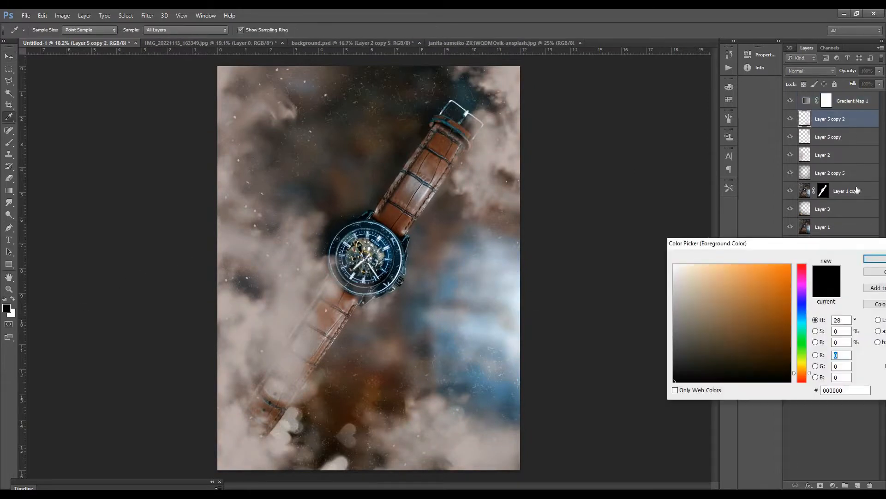
pyautogui.click(785, 271)
pyautogui.click(875, 259)
pyautogui.hotkey('ctrl', 'shift', 'alt', 'n')
# - Paint a large soft orange glow over the upper strap and buckle area on Layer 4 with an enlarged Brush
pyautogui.press('b')
pyautogui.press(']')
pyautogui.click(481, 157)
pyautogui.click(464, 169)
pyautogui.press('v')
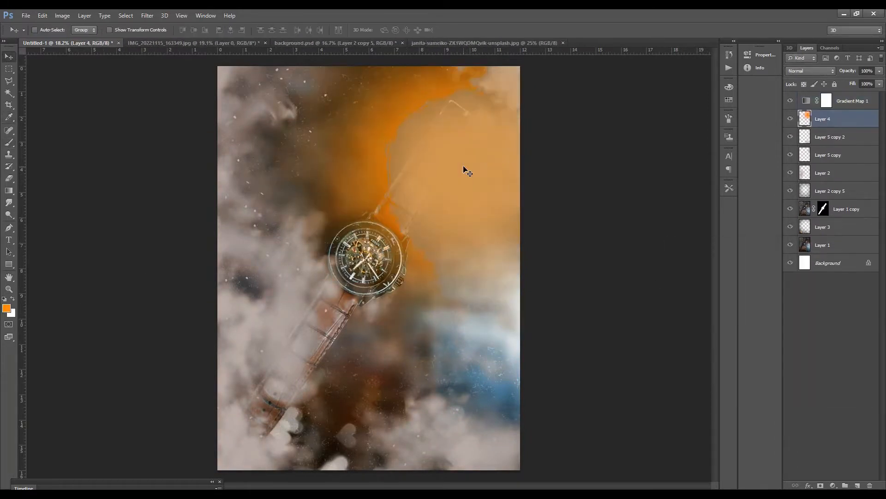
# - Raise Layer 4 above Gradient Map 1 and set it to Screen blend mode at 33% opacity
pyautogui.hotkey('ctrl', ']')
pyautogui.hotkey('shift', 'alt', 's')
pyautogui.press('3')
pyautogui.press('3')
# - Enlarge the Layer 4 glow to about 186%, rotate it about -17°, reposition it, and return the layer below Gradient Map 1
pyautogui.hotkey('ctrl', 't')
pyautogui.hotkey('ctrl', '-')
pyautogui.moveTo(507, 84); pyautogui.dragTo(625, 58)
pyautogui.moveTo(707, 226); pyautogui.dragTo(682, 129)
pyautogui.moveTo(566, 247); pyautogui.dragTo(580, 252)
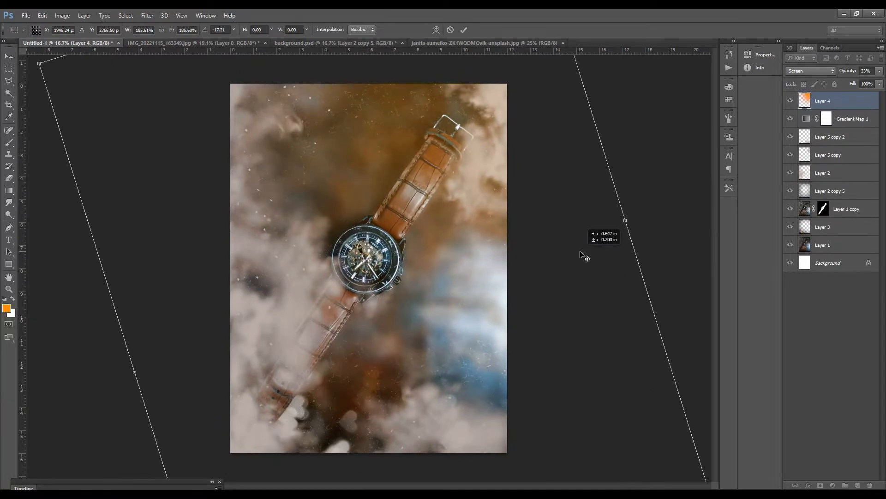
pyautogui.press('Return')
pyautogui.hotkey('ctrl', '[')
# - Cycle Layer 4 through the blend modes to compare them and come back to Screen
pyautogui.hotkey('shift', '-')
pyautogui.hotkey('shift', '-')
pyautogui.hotkey('shift', '-')
pyautogui.hotkey('shift', '-')
pyautogui.hotkey('shift', '-')
pyautogui.hotkey('shift', '-')
pyautogui.hotkey('shift', '-')
pyautogui.hotkey('shift', '-')
pyautogui.hotkey('shift', '-')
pyautogui.hotkey('shift', '-')
pyautogui.hotkey('shift', '-')
pyautogui.hotkey('shift', '-')
pyautogui.hotkey('shift', '-')
pyautogui.hotkey('shift', '-')
pyautogui.hotkey('shift', '-')
pyautogui.hotkey('shift', '-')
pyautogui.hotkey('shift', '-')
pyautogui.hotkey('shift', '-')
pyautogui.hotkey('shift', '-')
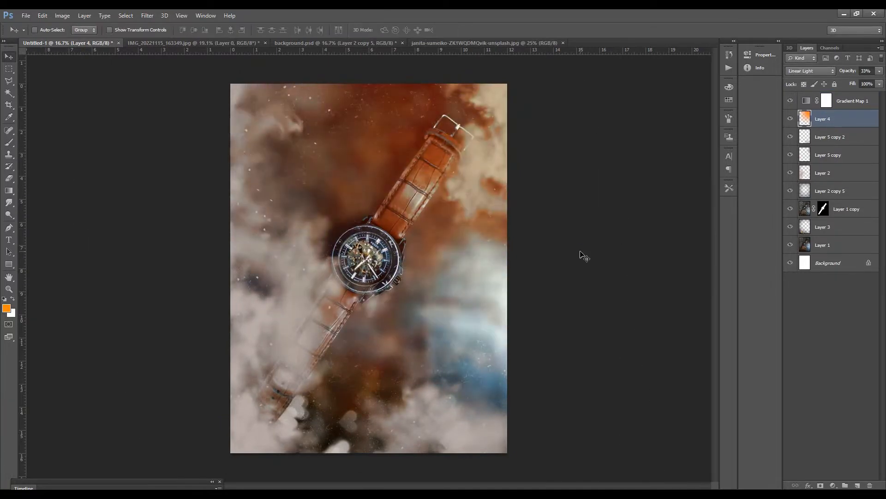
pyautogui.hotkey('shift', '-')
pyautogui.hotkey('shift', '-')
pyautogui.hotkey('shift', '-')
pyautogui.hotkey('shift', '-')
pyautogui.hotkey('shift', '-')
pyautogui.hotkey('shift', '-')
pyautogui.hotkey('shift', '-')
pyautogui.hotkey('shift', '-')
pyautogui.hotkey('shift', '-')
pyautogui.hotkey('shift', '-')
pyautogui.hotkey('shift', '-')
pyautogui.hotkey('shift', '-')
pyautogui.hotkey('shift', '-')
pyautogui.hotkey('shift', '-')
pyautogui.hotkey('shift', '-')
pyautogui.hotkey('shift', '-')
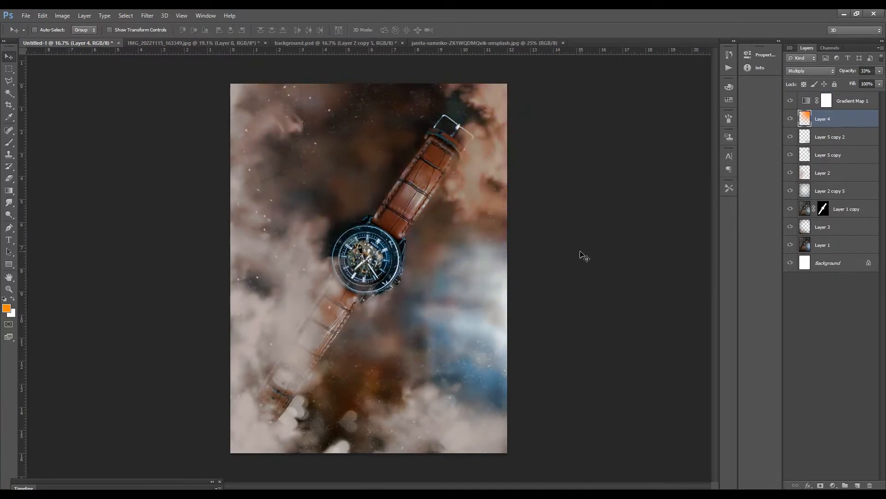
pyautogui.hotkey('shift', '-')
pyautogui.hotkey('shift', '-')
pyautogui.hotkey('shift', '-')
pyautogui.hotkey('shift', '-')
pyautogui.hotkey('shift', '-')
pyautogui.hotkey('shift', '-')
pyautogui.hotkey('shift', '-')
pyautogui.hotkey('shift', '-')
pyautogui.hotkey('shift', '-')
pyautogui.hotkey('shift', '-')
pyautogui.hotkey('shift', '-')
pyautogui.hotkey('shift', '-')
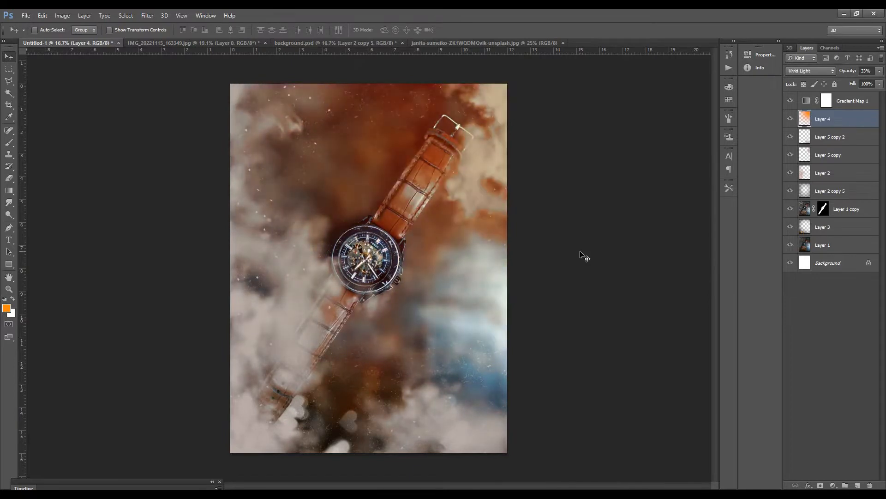
pyautogui.hotkey('shift', '-')
pyautogui.hotkey('shift', '-')
pyautogui.hotkey('shift', '-')
pyautogui.hotkey('shift', '-')
pyautogui.hotkey('shift', '-')
# - Darken and recolor the Layer 4 glow with two rounds of Levels and Hue/Saturation adjustments
pyautogui.hotkey('ctrl', 'l')
pyautogui.moveTo(753, 452); pyautogui.dragTo(817, 460)
pyautogui.press('Return')
pyautogui.hotkey('ctrl', 'u')
pyautogui.moveTo(772, 482); pyautogui.dragTo(817, 483)
pyautogui.press('Return')
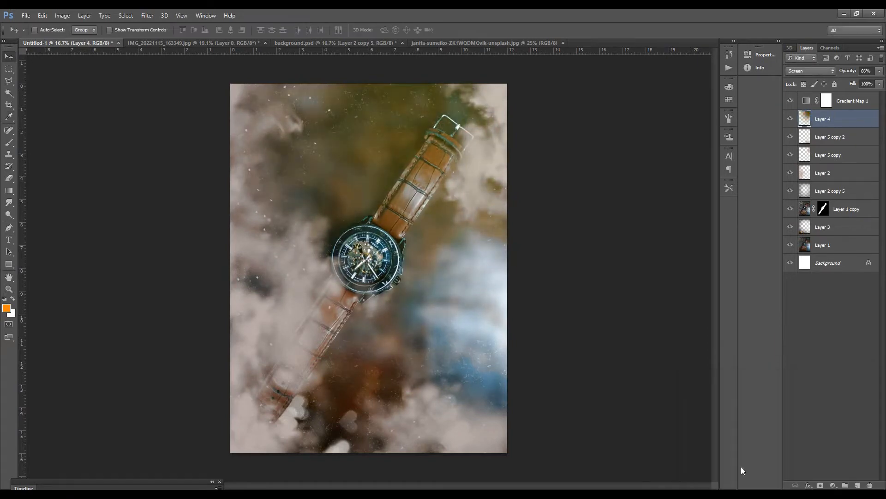
pyautogui.hotkey('ctrl', 'l')
pyautogui.moveTo(753, 452); pyautogui.dragTo(817, 460)
pyautogui.press('Return')
pyautogui.hotkey('ctrl', 'u')
pyautogui.press('Return')
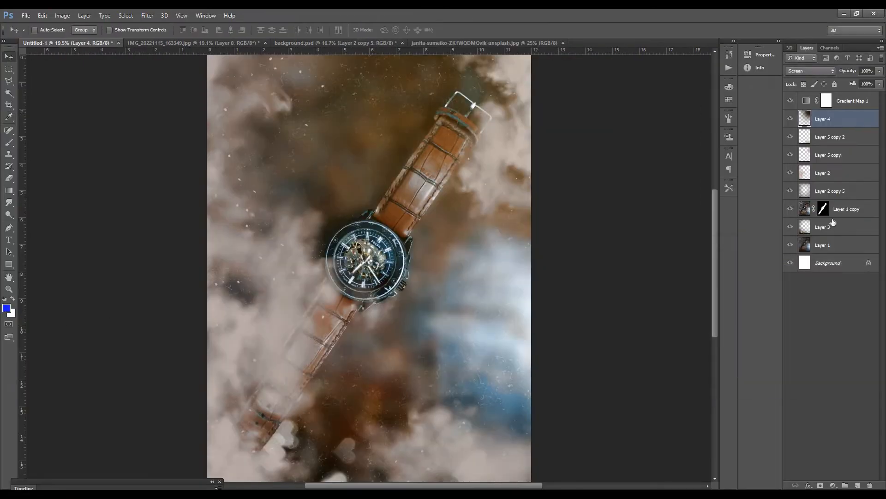
# - Add a blue-filled layer above Layer 4 in Overlay mode at 10% opacity and lower it six positions in the stack
pyautogui.hotkey('ctrl', 'alt', 'shift', 'n')
pyautogui.hotkey('alt', 'BackSpace')
pyautogui.hotkey('alt', 'shift', 'o')
pyautogui.press('1')
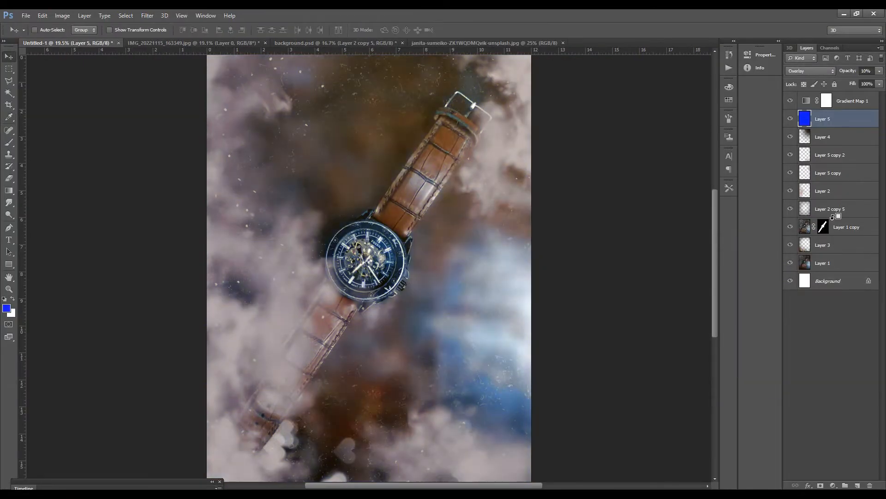
pyautogui.hotkey('ctrl', '[')
pyautogui.hotkey('ctrl', '[')
pyautogui.hotkey('ctrl', '[')
pyautogui.hotkey('ctrl', '[')
pyautogui.hotkey('ctrl', '[')
pyautogui.hotkey('ctrl', '[')
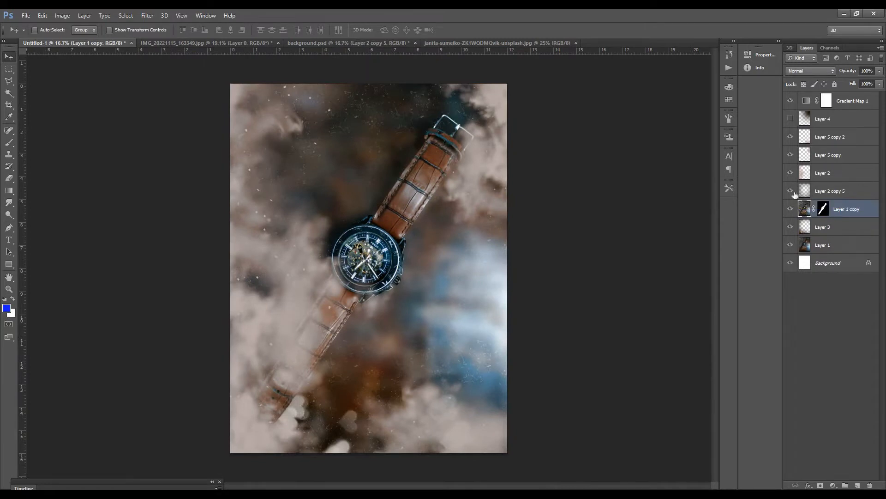
# - Try different blend modes on Gradient Map 1, cycling from Lighten through Color Burn, Dissolve and Exclusion to Difference
pyautogui.click(855, 103)
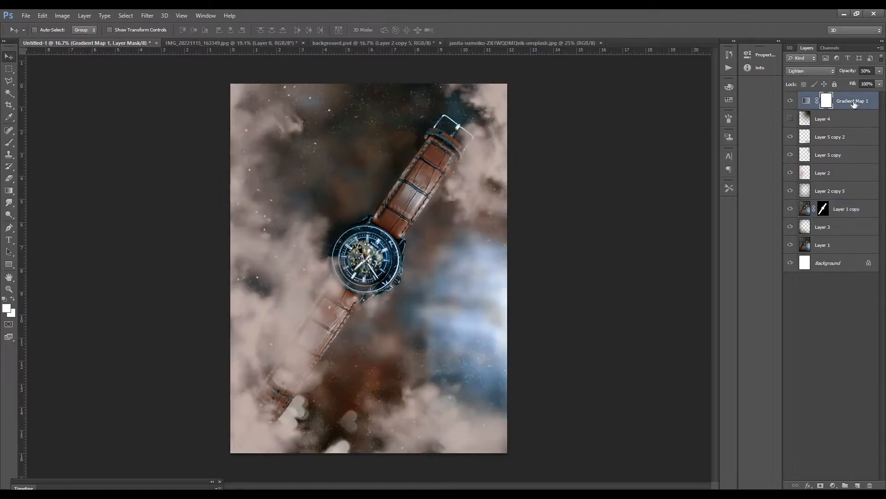
pyautogui.hotkey('shift', '-')
pyautogui.hotkey('shift', '-')
pyautogui.hotkey('shift', '-')
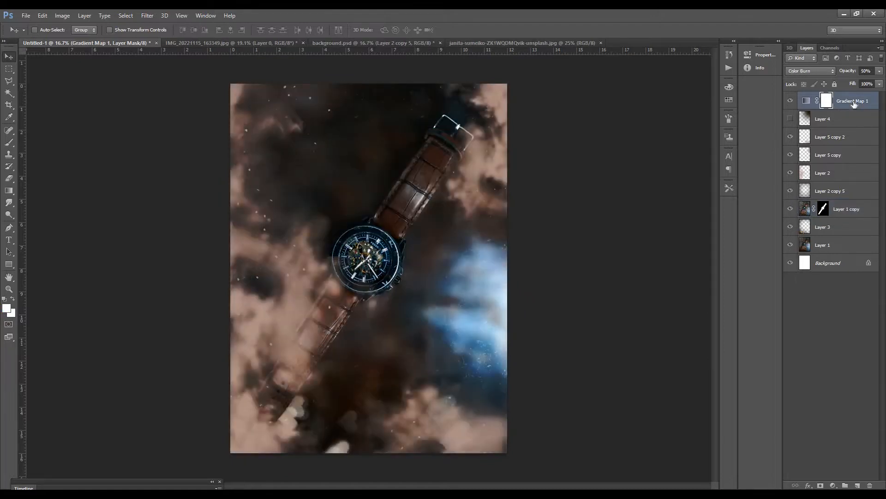
pyautogui.hotkey('shift', '-')
pyautogui.hotkey('shift', '-')
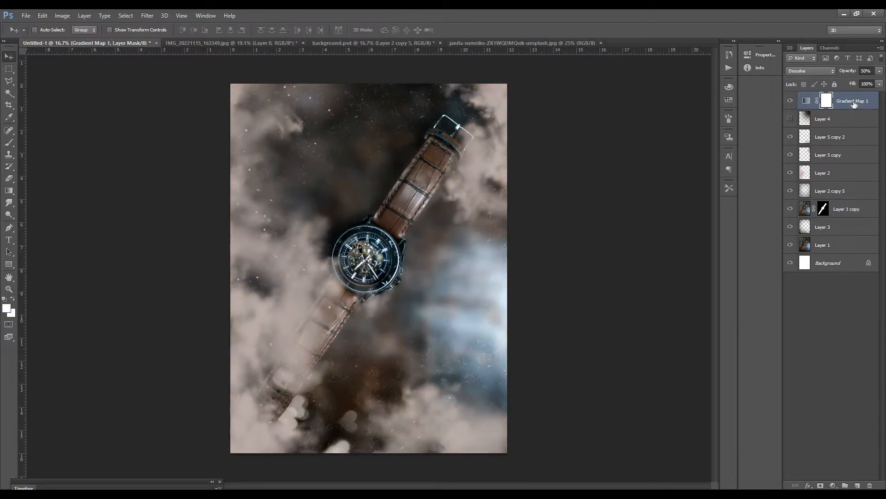
pyautogui.hotkey('shift', '-')
pyautogui.hotkey('shift', '-')
pyautogui.hotkey('shift', '-')
pyautogui.hotkey('shift', '-')
pyautogui.hotkey('shift', '-')
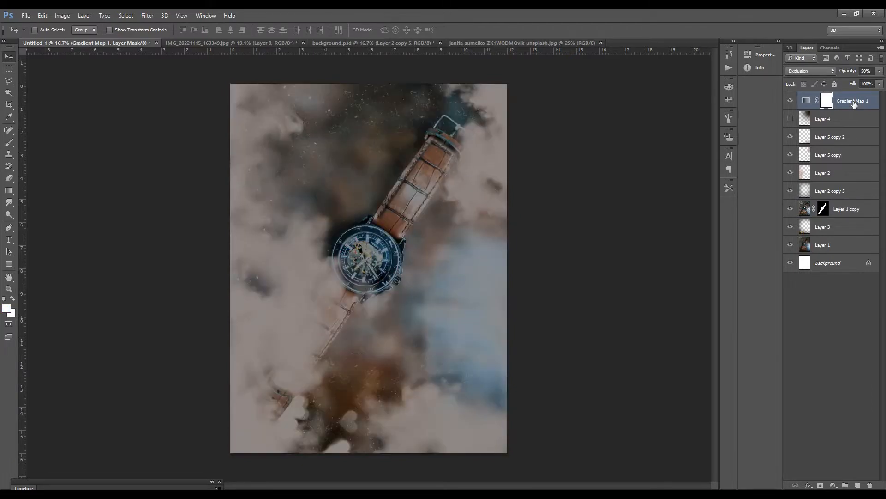
pyautogui.hotkey('shift', '-')
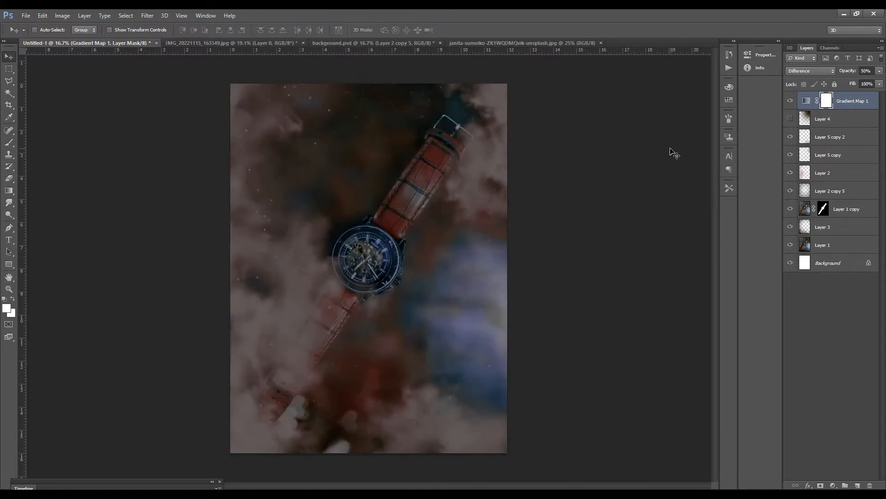
# - Undo the recent blend mode and opacity changes on Gradient Map 1, leaving its blend mode at Normal
pyautogui.hotkey('ctrl', 'alt', 'z')
pyautogui.hotkey('ctrl', 'alt', 'z')
pyautogui.hotkey('ctrl', 'alt', 'z')
pyautogui.hotkey('ctrl', 'alt', 'z')
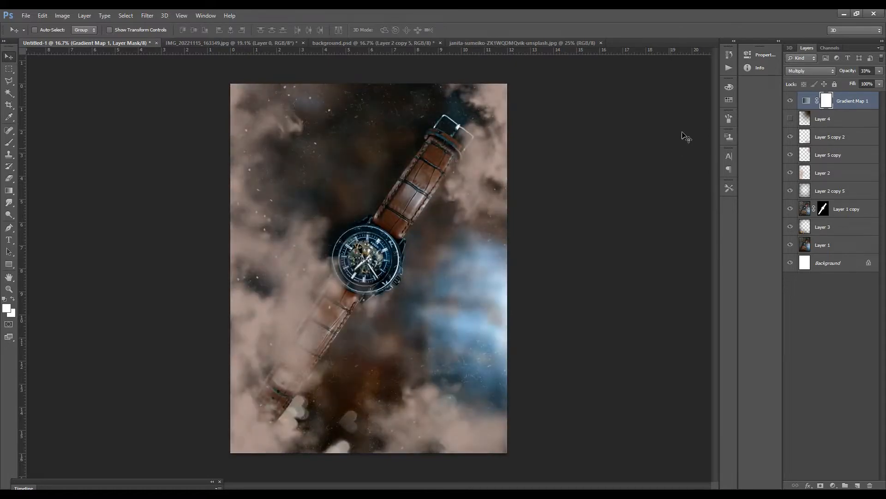
pyautogui.hotkey('ctrl', 'alt', 'z')
pyautogui.click(810, 71)
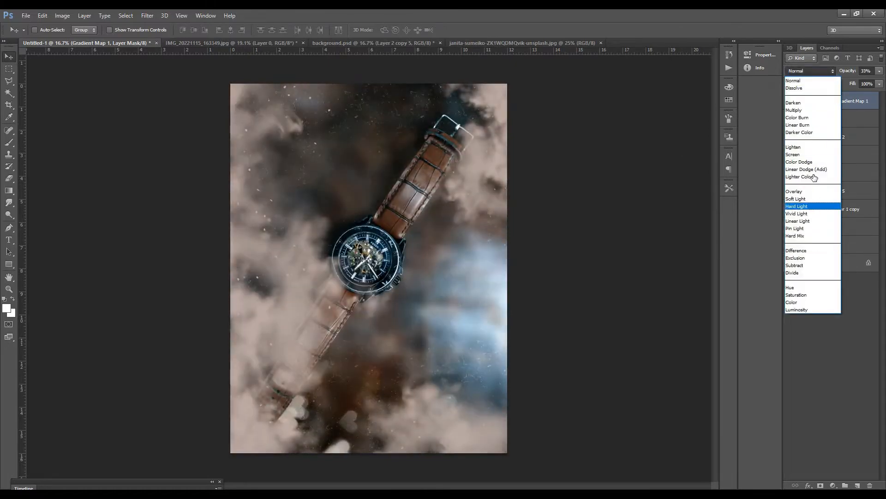
pyautogui.press('Escape')
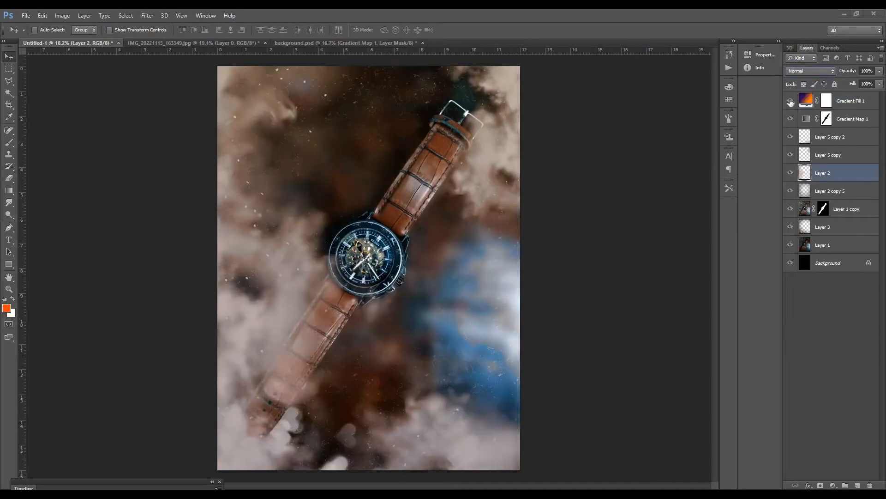
# - Compare the composition with Gradient Fill 1 hidden and shown, and select Gradient Map 1
pyautogui.click(790, 101)
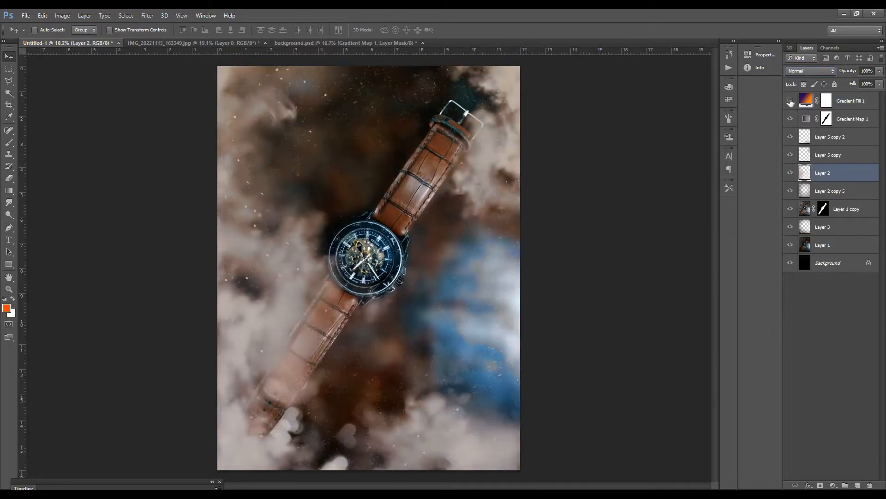
pyautogui.click(790, 100)
pyautogui.keyDown('ctrl'); pyautogui.click(507, 294); pyautogui.keyUp('ctrl')
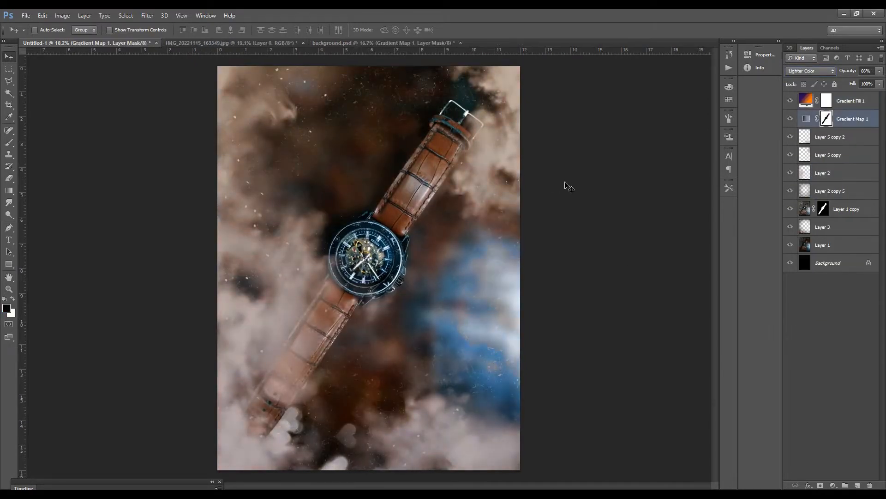
# - Bring the Gradient Map 1 and Layer 2 copy 5 layers from background.psd into the watch composition
pyautogui.hotkey('ctrl', 'Tab')
pyautogui.hotkey('ctrl', 'Tab')
pyautogui.keyDown('shift'); pyautogui.click(849, 227); pyautogui.keyUp('shift')
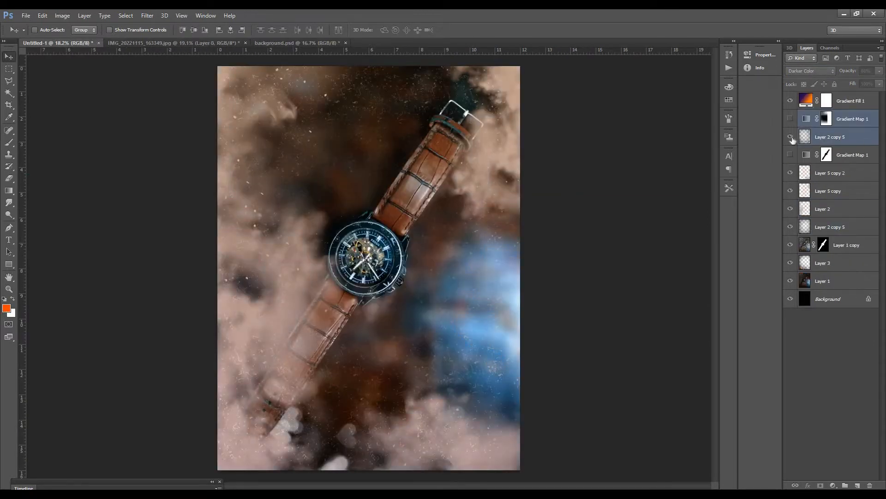
# - Transform the upper Layer 2 copy 5 dust layer and center it vertically and horizontally on the canvas
pyautogui.click(831, 137)
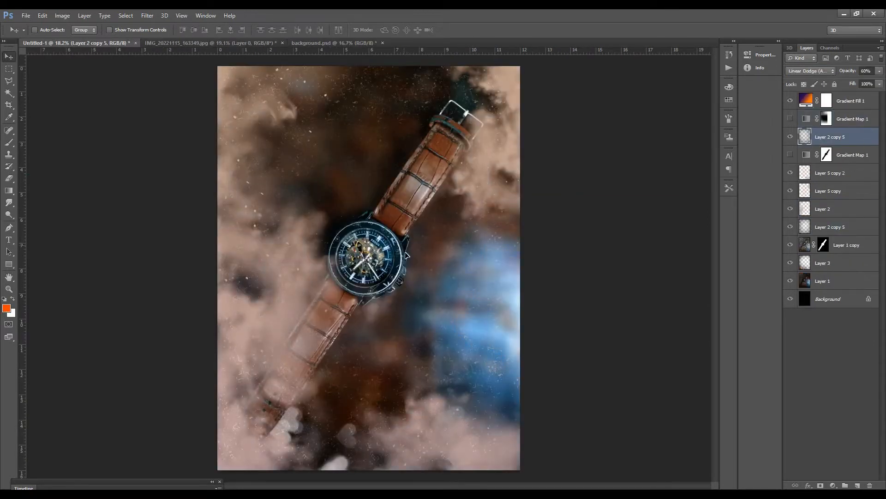
pyautogui.hotkey('ctrl', 't')
pyautogui.moveTo(406, 253); pyautogui.dragTo(416, 253)
pyautogui.press('Return')
pyautogui.hotkey('ctrl', 'a')
pyautogui.click(194, 29)
pyautogui.click(231, 30)
pyautogui.hotkey('ctrl', 'd')
# - Check the dust around the watch and reduce the upper Layer 2 copy 5 to 33% opacity
pyautogui.click(791, 228)
pyautogui.scroll(5, 425, 230)
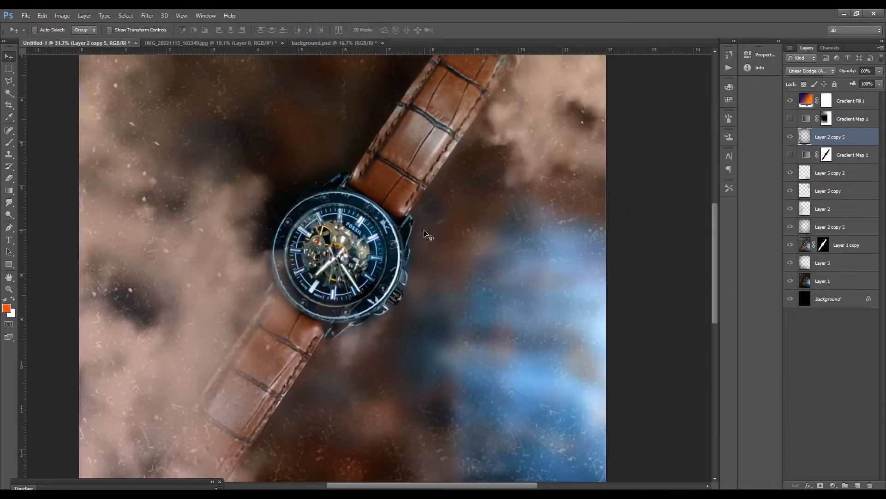
pyautogui.scroll(-5, 424, 231)
pyautogui.press('3')
pyautogui.press('3')
pyautogui.press('Delete')
pyautogui.hotkey('ctrl', 'z')
# - Show the upper Gradient Map 1, select its layer mask, and undo the latest edits
pyautogui.click(790, 120)
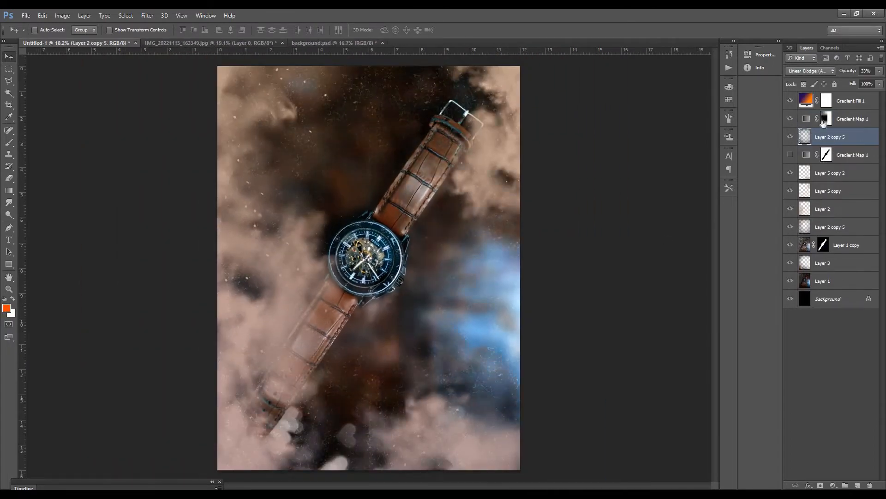
pyautogui.click(827, 118)
pyautogui.hotkey('ctrl', 'alt', 'z')
pyautogui.hotkey('ctrl', 'alt', 'z')
pyautogui.hotkey('ctrl', 'alt', 'z')
pyautogui.hotkey('ctrl', 'alt', 'z')
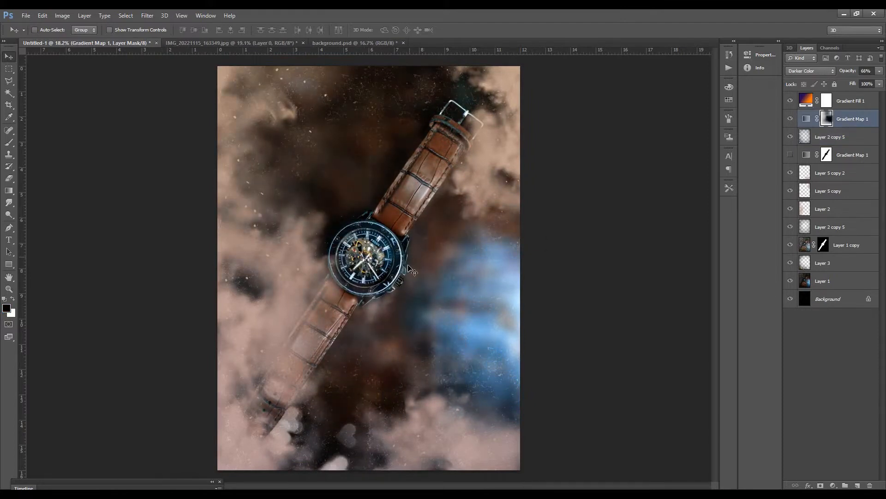
# - Hide Gradient Fill 1 and compare the image with the upper Gradient Map 1 off and on
pyautogui.click(790, 102)
pyautogui.click(790, 120)
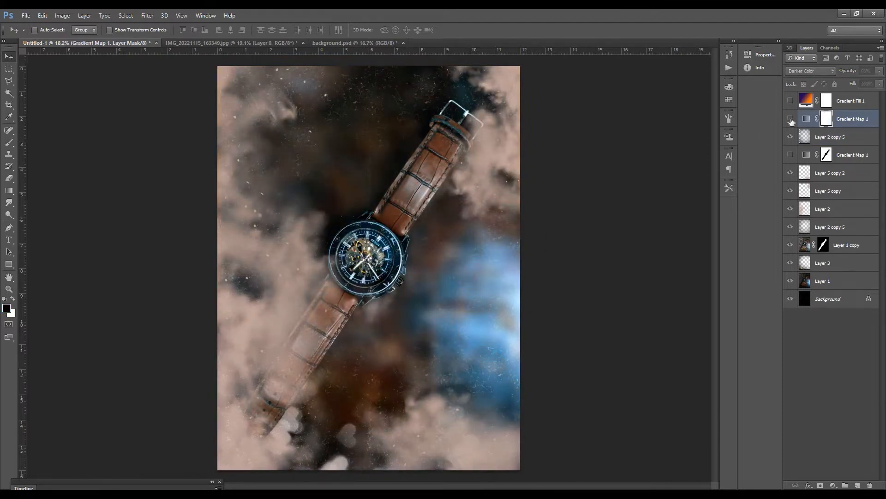
pyautogui.click(791, 120)
# - Paint black over the middle of the upper Gradient Map 1 mask with a large Brush
pyautogui.hotkey('ctrl', 'alt', 'z')
pyautogui.hotkey('ctrl', 'alt', 'z')
pyautogui.press('b')
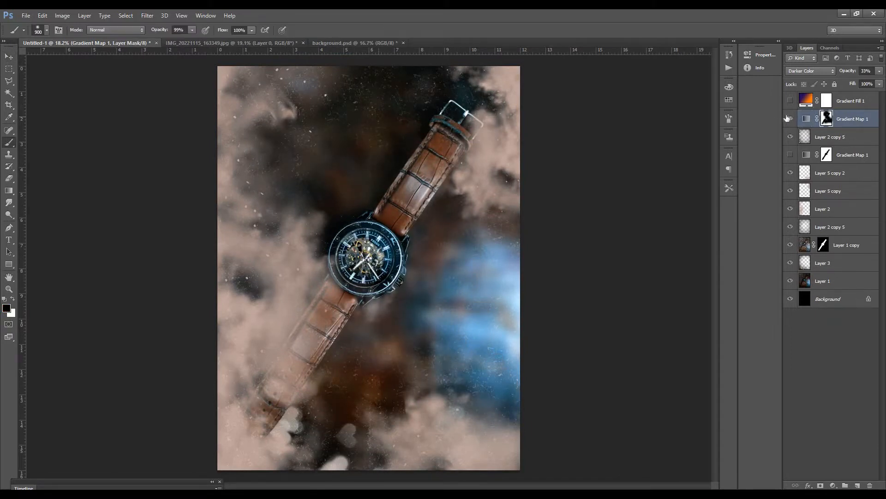
pyautogui.press('v')
# - Turn on the lower Gradient Map 1 adjustment with the watch-shaped mask
pyautogui.click(791, 281)
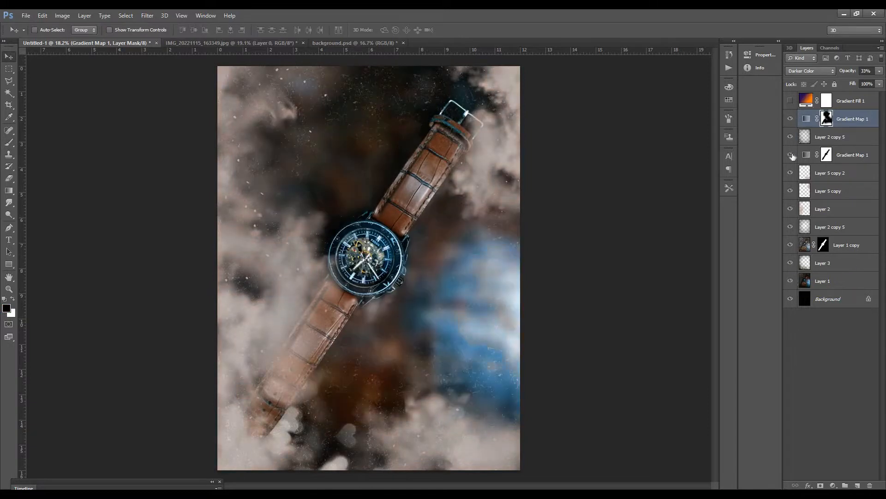
pyautogui.click(790, 155)
pyautogui.click(801, 120)
# - Apply Color Balance to the Layer 1 copy image with midtones at +12, -10 and +8, also adjusting highlights and shadows
pyautogui.click(805, 245)
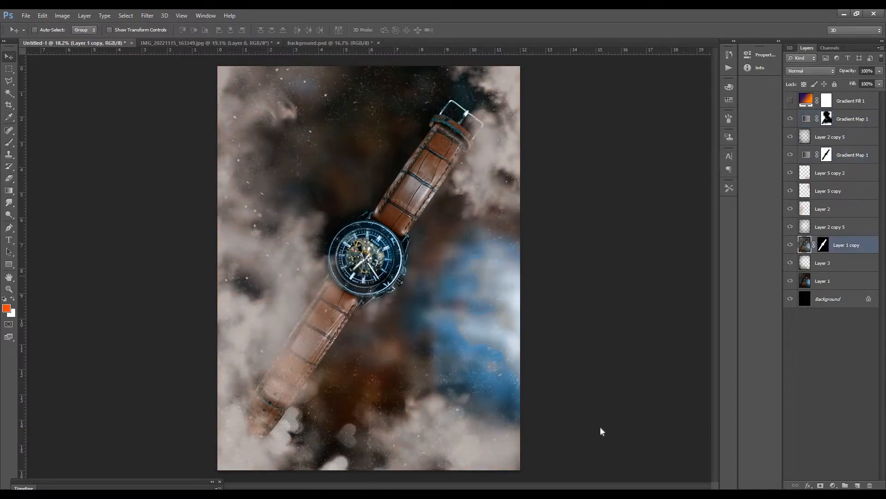
pyautogui.hotkey('ctrl', 'b')
pyautogui.moveTo(600, 410); pyautogui.dragTo(605, 410)
pyautogui.click(603, 431)
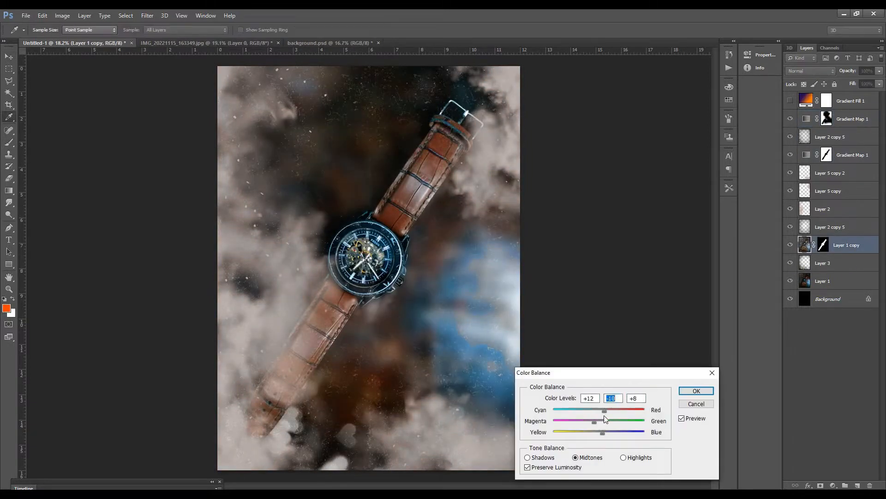
pyautogui.click(624, 457)
pyautogui.click(527, 457)
pyautogui.press('Return')
# - Reapply the last Color Balance settings to Layer 1 and accept the Fade in Normal mode
pyautogui.keyDown('ctrl'); pyautogui.click(487, 303); pyautogui.keyUp('ctrl')
pyautogui.hotkey('ctrl', 'alt', 'b')
pyautogui.press('Return')
pyautogui.hotkey('ctrl', 'shift', 'f')
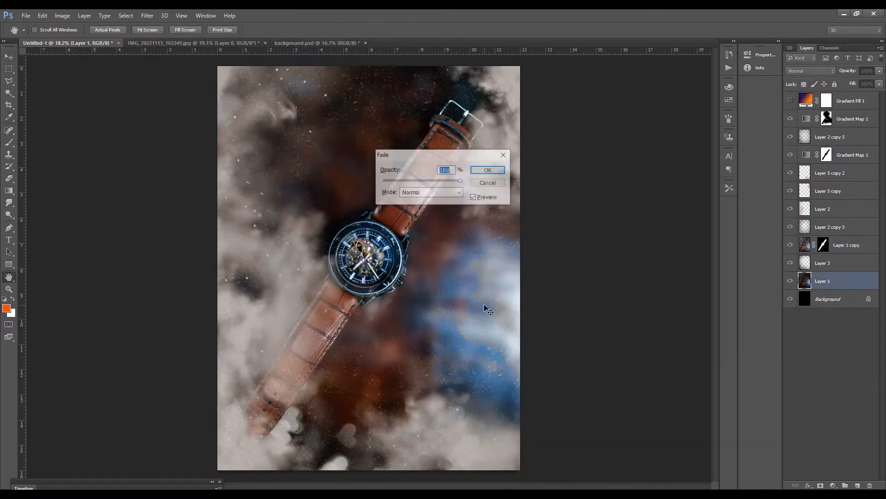
pyautogui.press('Return')
pyautogui.hotkey('ctrl', '+')
pyautogui.hotkey('ctrl', '0')
# - Compare the two Layer 2 copy 5 dust layers, hide the upper one, and select the lower one
pyautogui.click(791, 228)
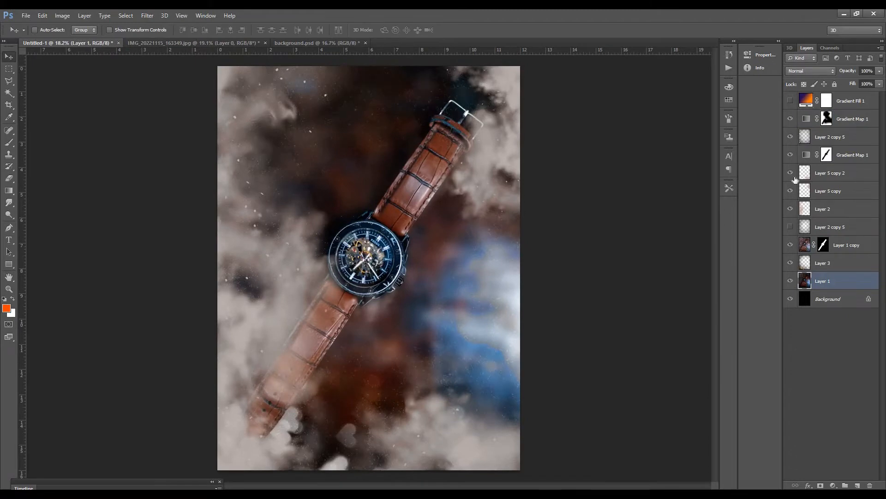
pyautogui.click(827, 140)
pyautogui.click(791, 227)
pyautogui.click(790, 137)
pyautogui.click(839, 226)
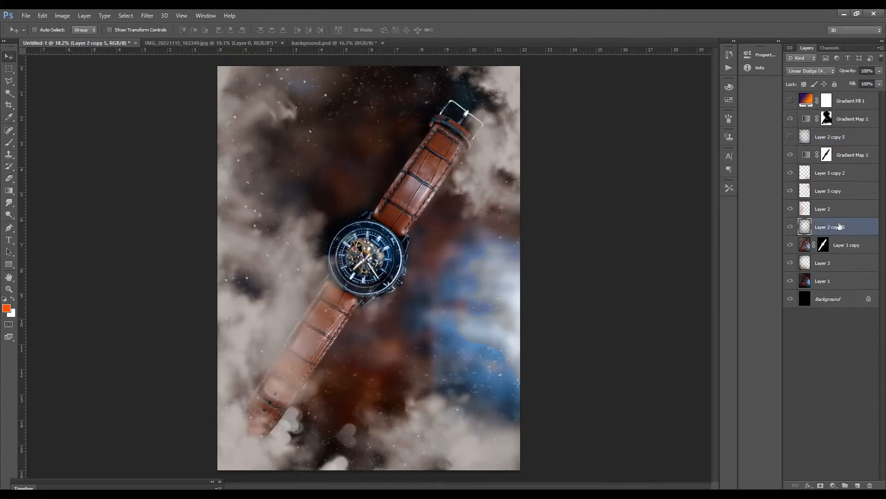
# - Turn on the Gradient Fill 1 layer and try other blend modes, returning it to Soft Light
pyautogui.click(791, 101)
pyautogui.click(852, 102)
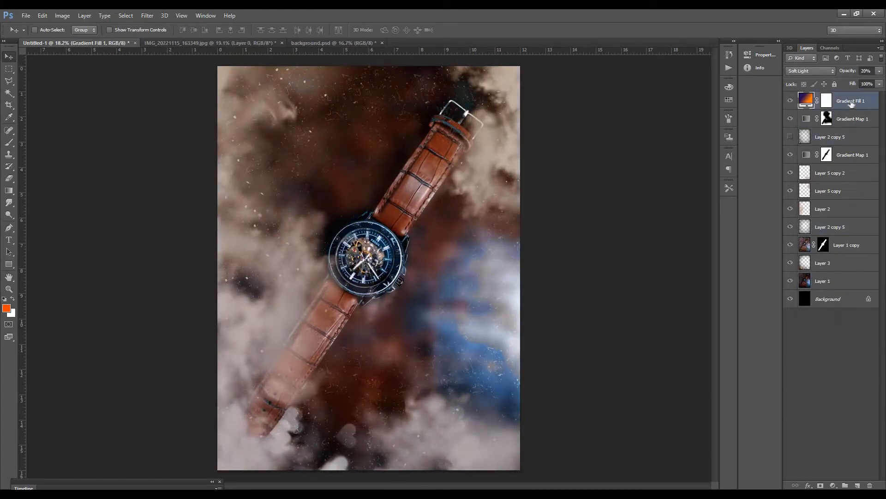
pyautogui.hotkey('shift', '-')
pyautogui.hotkey('shift', '-')
pyautogui.hotkey('shift', '-')
pyautogui.hotkey('shift', '-')
pyautogui.hotkey('shift', '-')
pyautogui.hotkey('shift', '-')
pyautogui.hotkey('shift', '-')
pyautogui.hotkey('shift', '-')
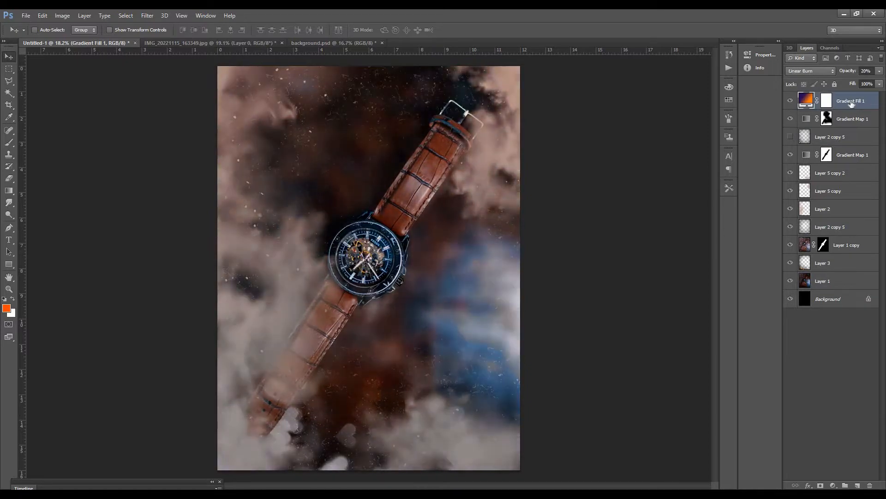
pyautogui.hotkey('shift', '-')
pyautogui.hotkey('shift', '-')
pyautogui.hotkey('shift', '-')
pyautogui.hotkey('shift', '-')
pyautogui.hotkey('shift', '-')
pyautogui.hotkey('shift', '-')
pyautogui.hotkey('shift', '-')
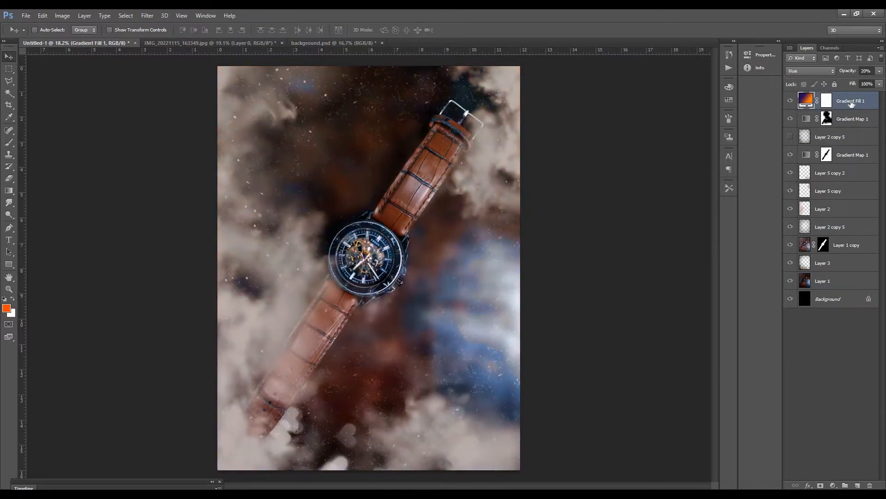
pyautogui.hotkey('shift', '-')
pyautogui.hotkey('shift', '-')
pyautogui.hotkey('shift', '-')
pyautogui.hotkey('shift', '-')
pyautogui.hotkey('shift', '-')
pyautogui.hotkey('shift', '-')
pyautogui.hotkey('shift', '-')
pyautogui.hotkey('shift', '-')
pyautogui.hotkey('shift', '-')
pyautogui.hotkey('shift', '-')
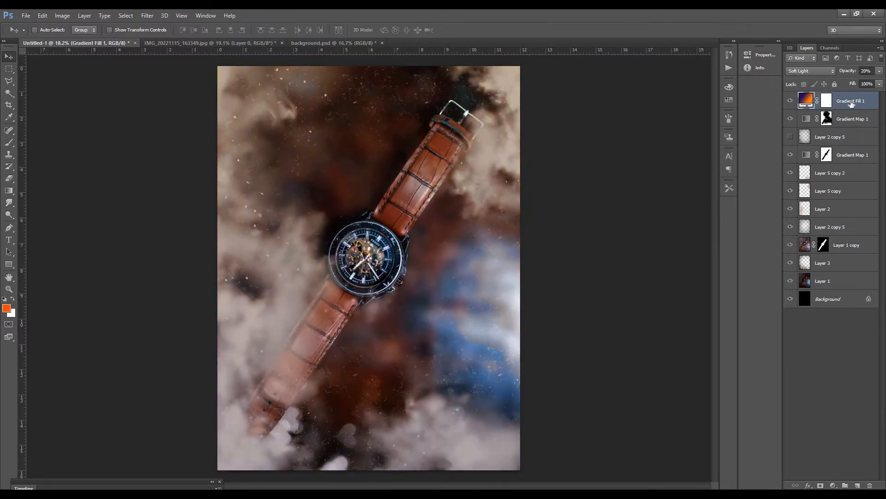
# - Try other blend modes on Layer 1 with Gradient Fill 1 hidden, then restore Normal and show the fill
pyautogui.click(824, 281)
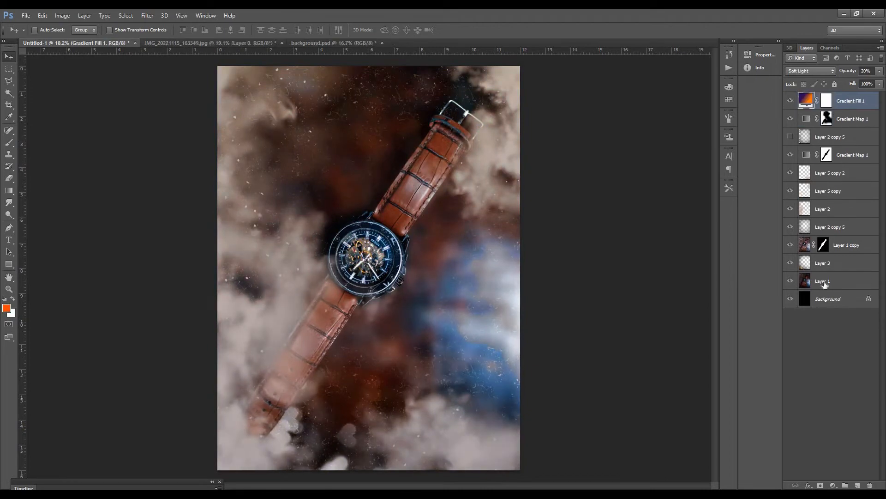
pyautogui.click(790, 101)
pyautogui.hotkey('shift', 'alt', 'n')
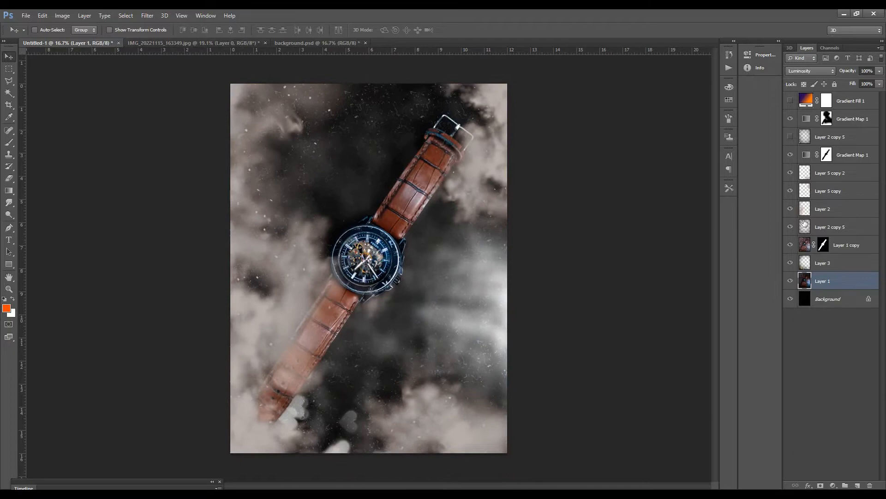
pyautogui.click(791, 101)
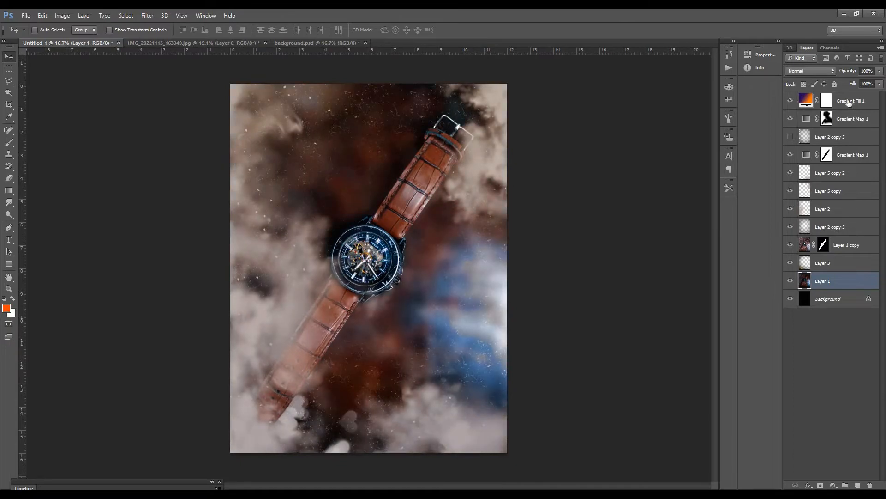
# - Rasterize the Gradient Fill 1 layer and apply Hue/Saturation with hue +14 and saturation -31
pyautogui.rightClick(845, 101)
pyautogui.press('Escape')
pyautogui.hotkey('ctrl', 'u')
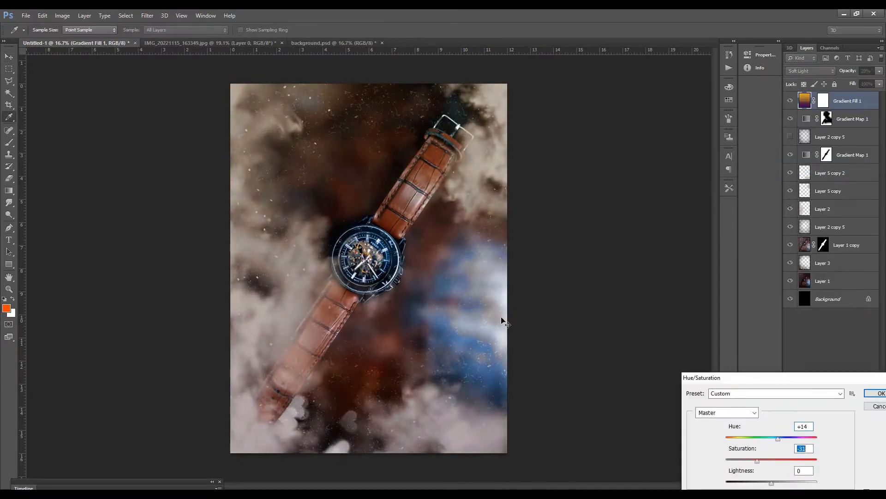
pyautogui.press('Return')
pyautogui.press('v')
# - Delete the hidden upper Layer 2 copy 5 and set the remaining Layer 2 copy 5 to 75% opacity
pyautogui.click(828, 139)
pyautogui.press('Delete')
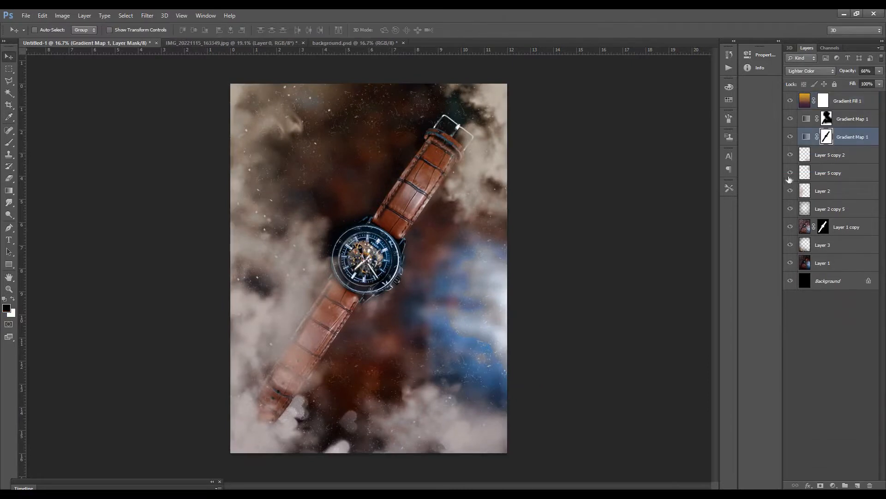
pyautogui.click(806, 209)
pyautogui.click(791, 208)
pyautogui.click(790, 226)
pyautogui.click(790, 225)
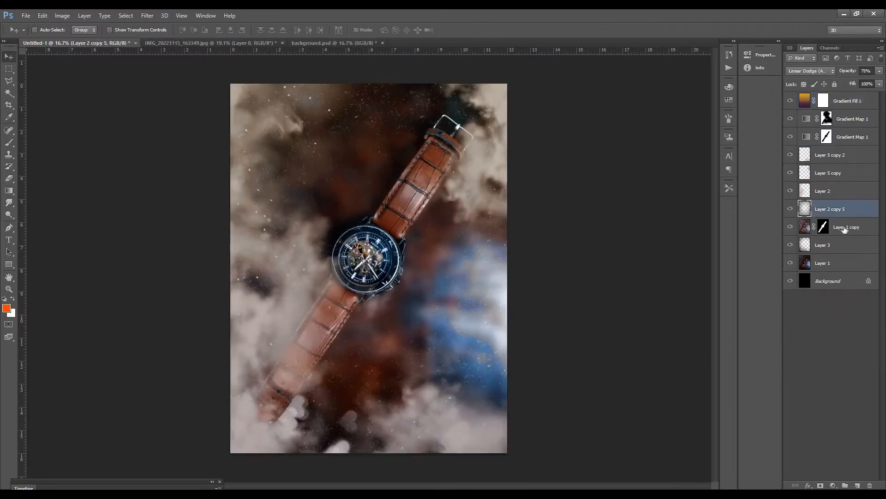
# - Try Layer 1 copy at a different stacking position relative to the neighbouring dust and cloud layers
pyautogui.click(844, 229)
pyautogui.hotkey('ctrl', ']')
pyautogui.hotkey('ctrl', '[')
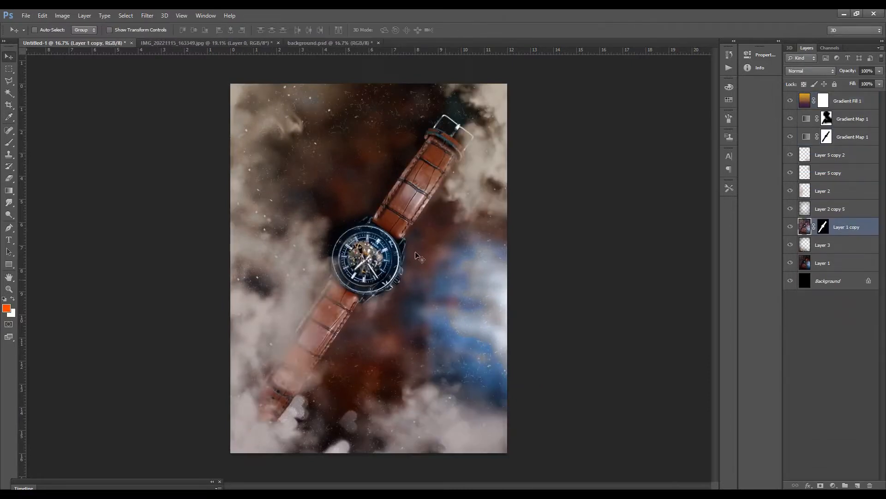
pyautogui.click(848, 136)
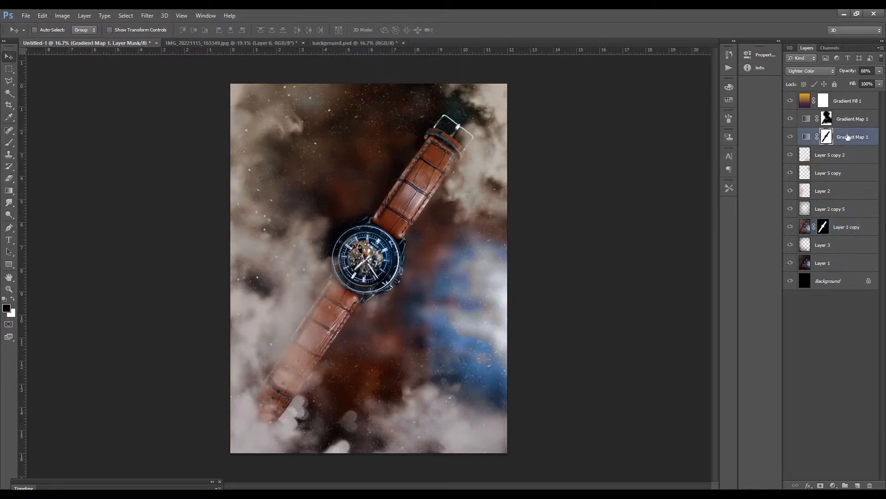
# - Adjust the midtones of Layer 1 with Levels on the RGB channel
pyautogui.click(829, 270)
pyautogui.hotkey('ctrl', 'l')
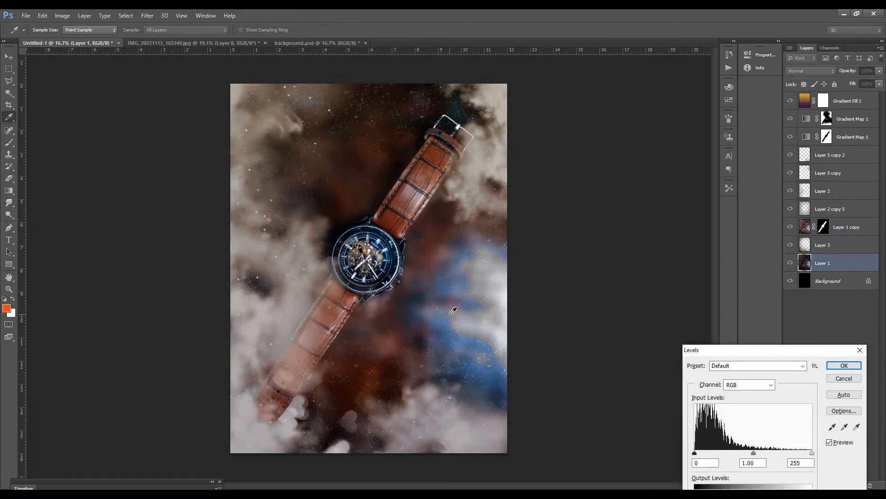
pyautogui.click(757, 452)
pyautogui.press('Return')
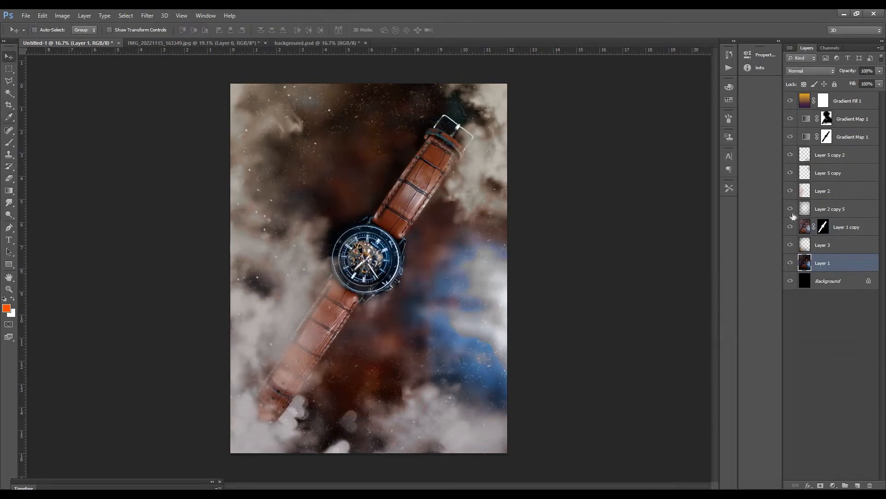
# - Delete the Gradient Fill 1 layer
pyautogui.click(792, 104)
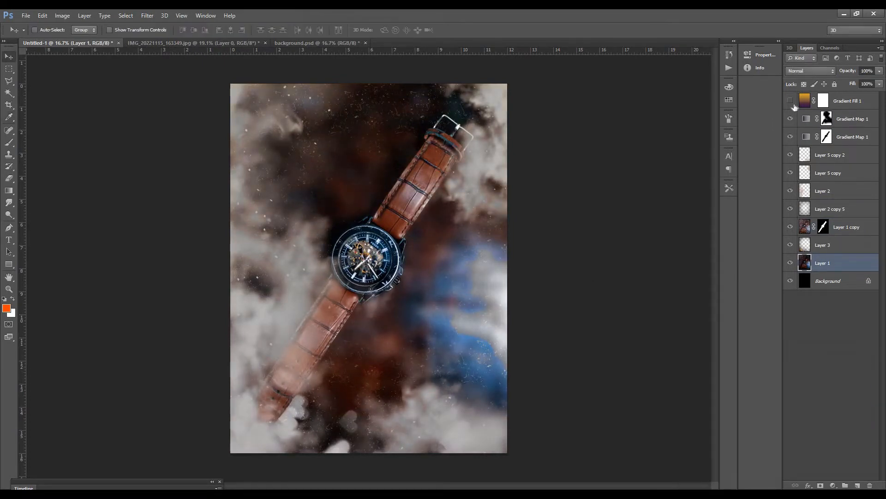
pyautogui.click(824, 104)
pyautogui.press('Delete')
# - Add a white 60 pt text layer reading "time is always" beside the upper strap, above the dial
pyautogui.press('t')
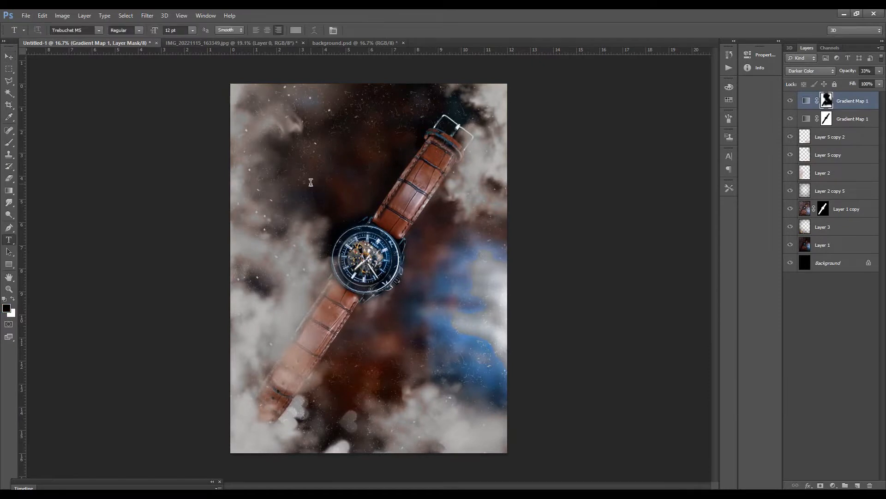
pyautogui.click(311, 182)
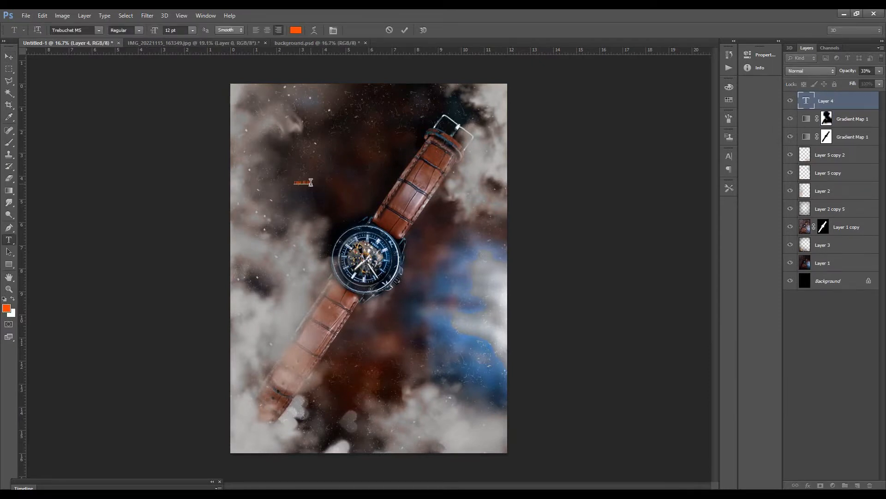
pyautogui.hotkey('ctrl', 'Return')
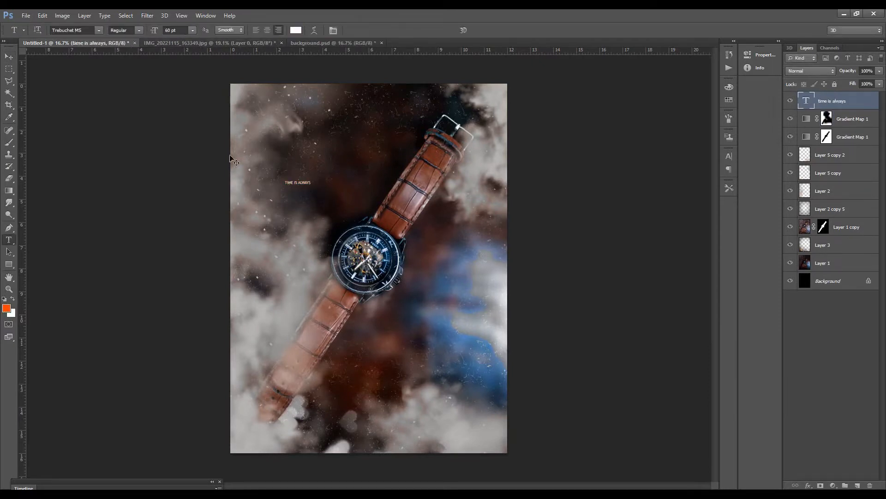
pyautogui.keyDown('ctrl'); pyautogui.moveTo(244, 145); pyautogui.dragTo(305, 162); pyautogui.keyUp('ctrl')
# - Format the "TIME IS ALWAYS" text in Yu Gothic Regular at 55 pt with optical kerning and shift its position
pyautogui.click(333, 30)
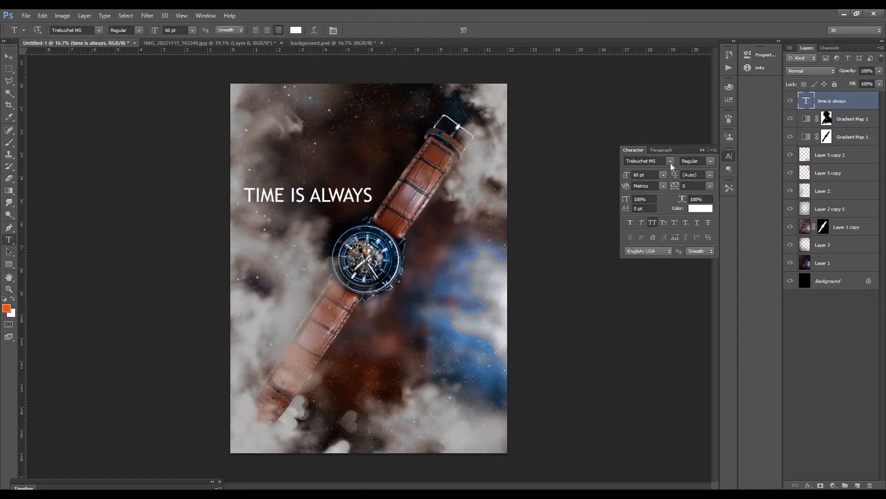
pyautogui.click(670, 162)
pyautogui.click(666, 228)
pyautogui.click(652, 162)
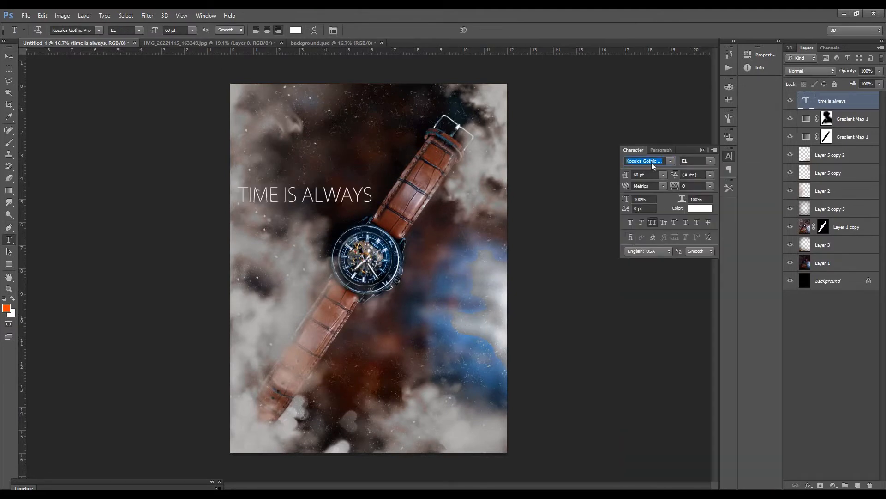
pyautogui.scroll(-6, 652, 163)
pyautogui.scroll(1, 652, 162)
pyautogui.moveTo(626, 175); pyautogui.dragTo(602, 188)
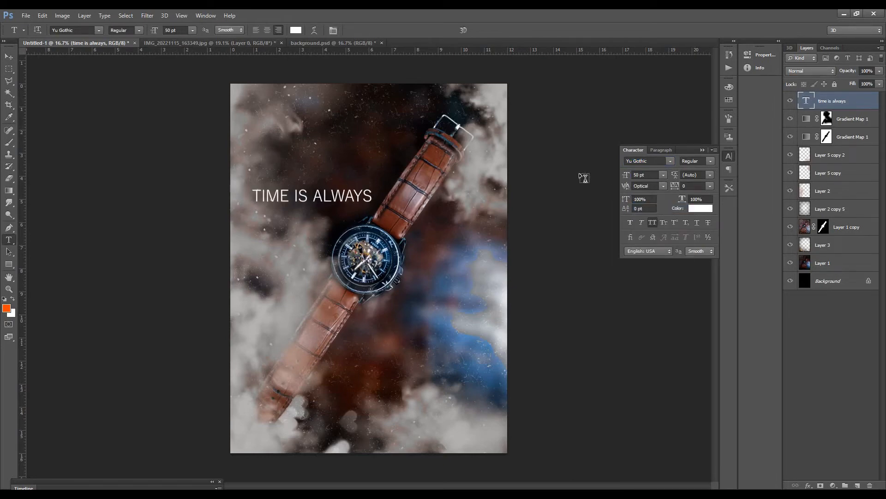
pyautogui.moveTo(626, 175); pyautogui.dragTo(638, 174)
pyautogui.press('v')
pyautogui.moveTo(531, 280)
pyautogui.mouseDown()
pyautogui.moveTo(534, 289)
pyautogui.moveTo(543, 270)
pyautogui.mouseUp()
# - Duplicate the text line beneath itself, change the copy to "beyond" and centre it under the first line
pyautogui.keyDown('alt'); pyautogui.moveTo(367, 185); pyautogui.dragTo(367, 205); pyautogui.keyUp('alt')
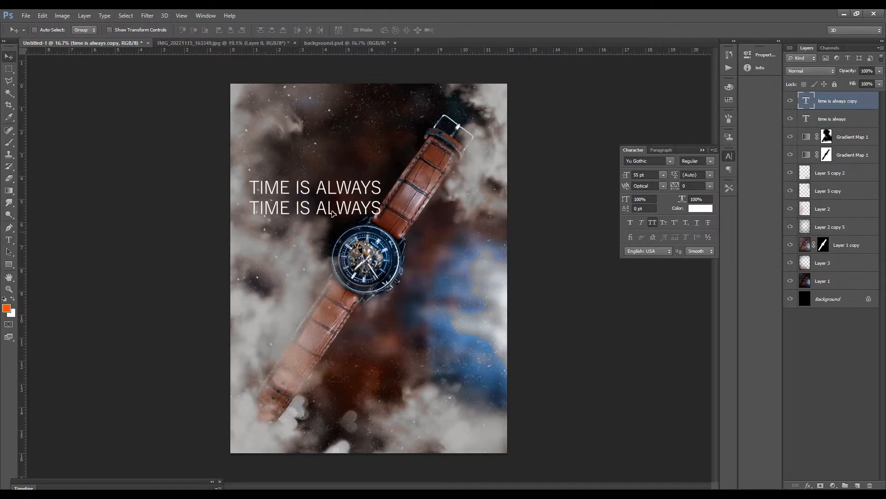
pyautogui.press('t')
pyautogui.tripleClick(332, 210)
pyautogui.write('beyond')
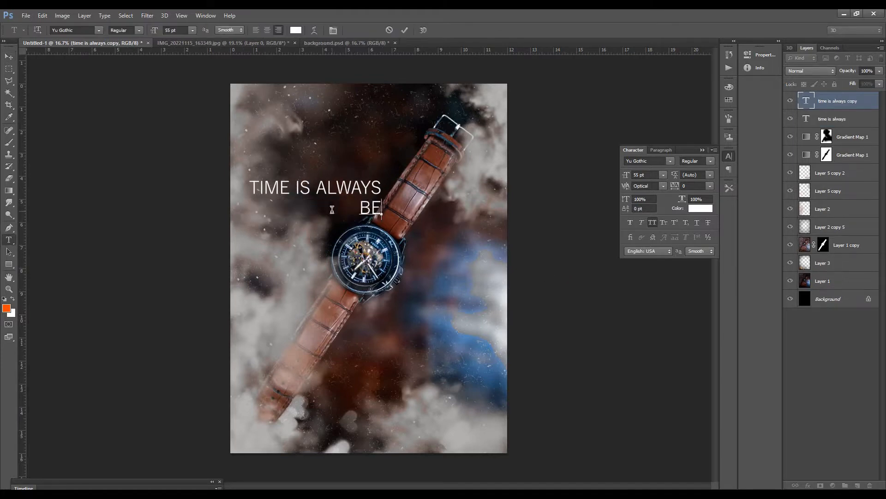
pyautogui.hotkey('ctrl', 'Return')
pyautogui.press('v')
pyautogui.moveTo(426, 210); pyautogui.dragTo(405, 215)
# - Duplicate "BEYOND" to the right of the dial, change the copy to "its" and place it beside the dial
pyautogui.keyDown('alt'); pyautogui.moveTo(405, 216); pyautogui.dragTo(521, 262); pyautogui.keyUp('alt')
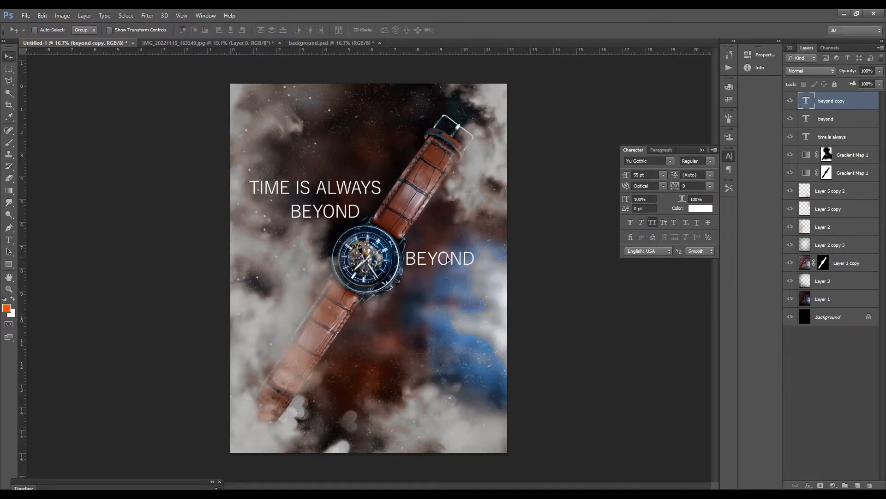
pyautogui.press('t')
pyautogui.tripleClick(449, 258)
pyautogui.write('its')
pyautogui.hotkey('ctrl', 'Return')
pyautogui.press('v')
pyautogui.moveTo(463, 296); pyautogui.dragTo(428, 286)
# - Duplicate the "ITS" text just below itself and change the copy to "Value."
pyautogui.scroll(1, 434, 253)
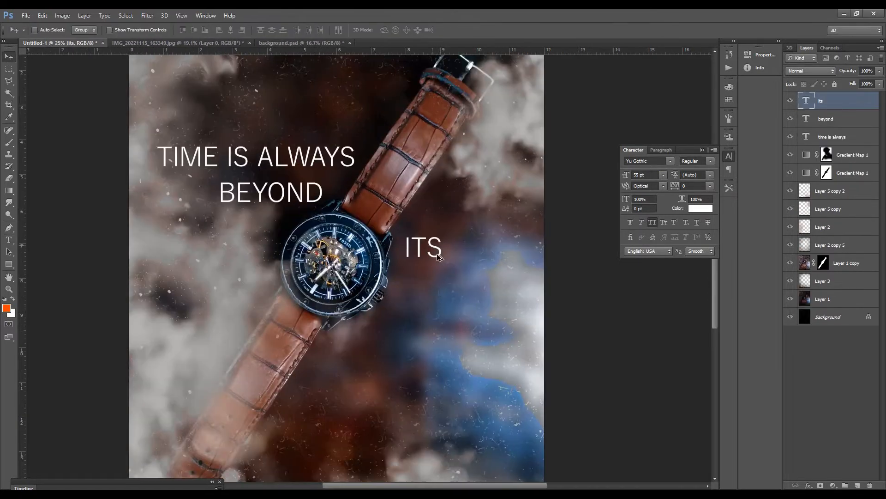
pyautogui.keyDown('alt'); pyautogui.moveTo(437, 253); pyautogui.dragTo(480, 287); pyautogui.keyUp('alt')
pyautogui.press('t')
pyautogui.tripleClick(432, 283)
pyautogui.write('value.')
pyautogui.hotkey('ctrl', 'Return')
pyautogui.press('v')
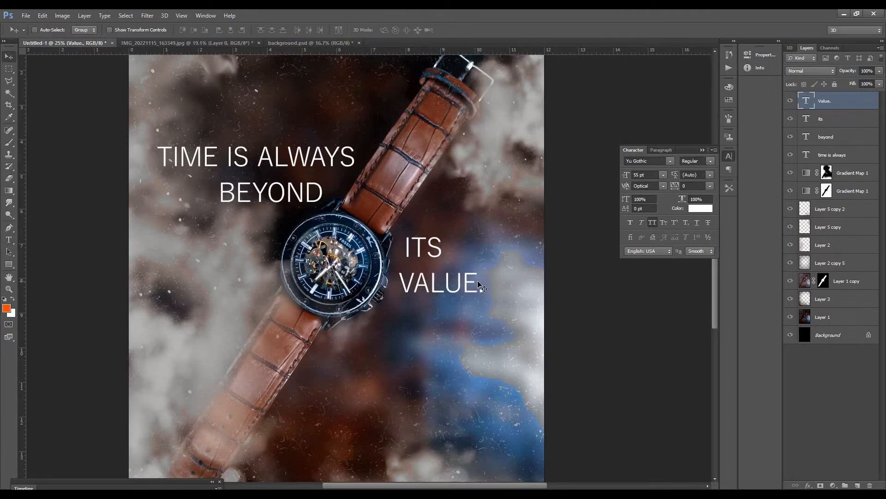
# - Set the "TIME IS ALWAYS" text to 50 pt and move it closer to "BEYOND"
pyautogui.keyDown('ctrl'); pyautogui.click(292, 165); pyautogui.keyUp('ctrl')
pyautogui.hotkey('ctrl', '0')
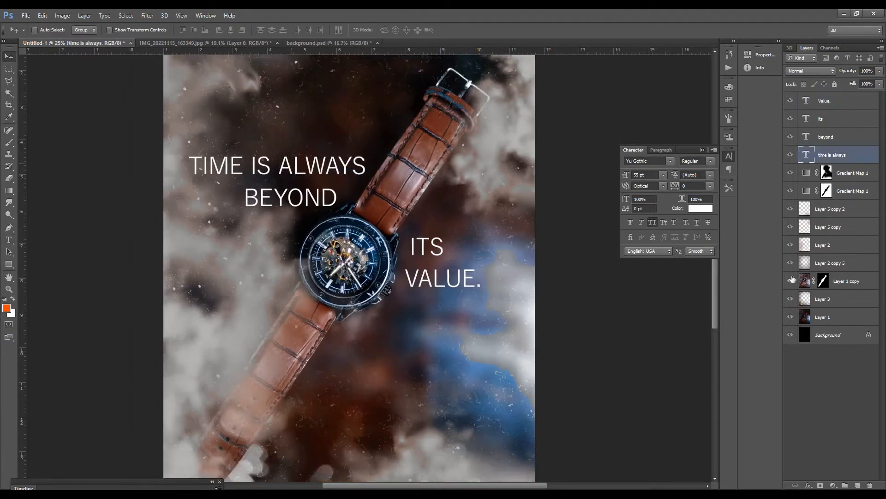
pyautogui.moveTo(445, 202); pyautogui.dragTo(440, 210)
pyautogui.click(626, 174)
pyautogui.write('50')
pyautogui.scroll(1, 338, 177)
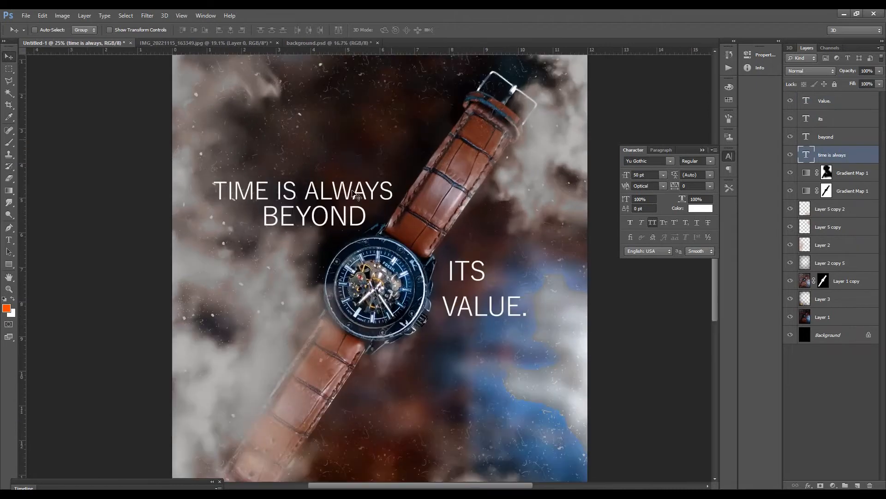
pyautogui.moveTo(492, 242); pyautogui.dragTo(483, 254)
# - Set the "BEYOND" text to 50 pt and move it down and left toward the dial
pyautogui.hotkey('alt', ']')
pyautogui.moveTo(483, 254); pyautogui.dragTo(471, 267)
pyautogui.click(626, 174)
pyautogui.write('50')
# - Move the "TIME IS ALWAYS" text down beside the strap, just above "BEYOND"
pyautogui.rightClick(356, 205)
pyautogui.click(376, 210)
pyautogui.moveTo(531, 276); pyautogui.dragTo(536, 285)
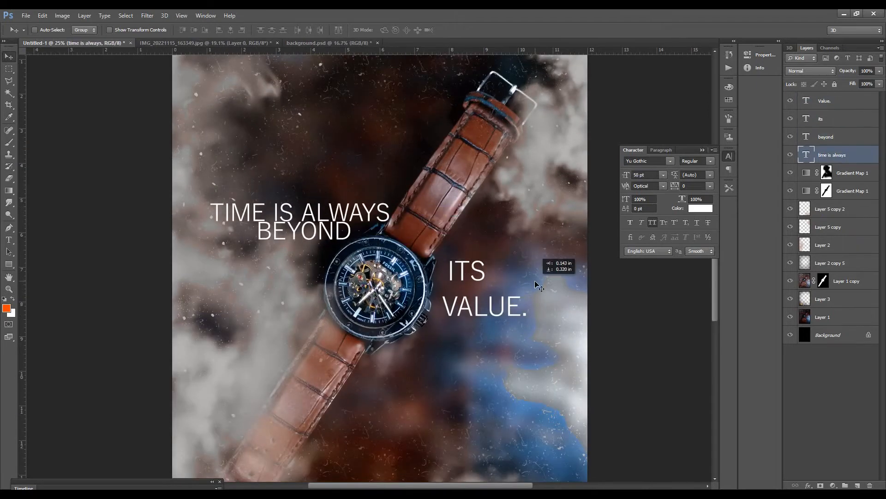
pyautogui.hotkey('shift', 'Up')
pyautogui.hotkey('shift', 'Up')
pyautogui.hotkey('shift', 'Up')
# - Shift "BEYOND" left and down to sit evenly spaced beneath "TIME IS ALWAYS"
pyautogui.keyDown('ctrl'); pyautogui.click(349, 241); pyautogui.keyUp('ctrl')
pyautogui.moveTo(449, 282); pyautogui.dragTo(444, 287)
pyautogui.hotkey('shift', 'Left')
pyautogui.hotkey('shift', 'Left')
pyautogui.hotkey('shift', 'Left')
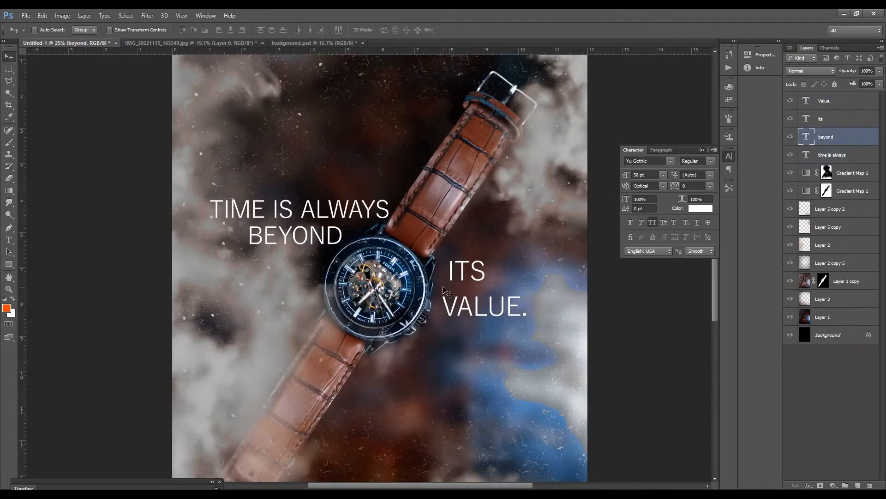
pyautogui.hotkey('shift', 'Down')
# - Set the "ITS" text to 50 pt and move it close to the dial's right edge
pyautogui.hotkey('alt', ']')
pyautogui.click(626, 174)
pyautogui.write('50')
pyautogui.moveTo(506, 234); pyautogui.dragTo(502, 235)
pyautogui.hotkey('shift', 'Left')
pyautogui.hotkey('shift', 'Left')
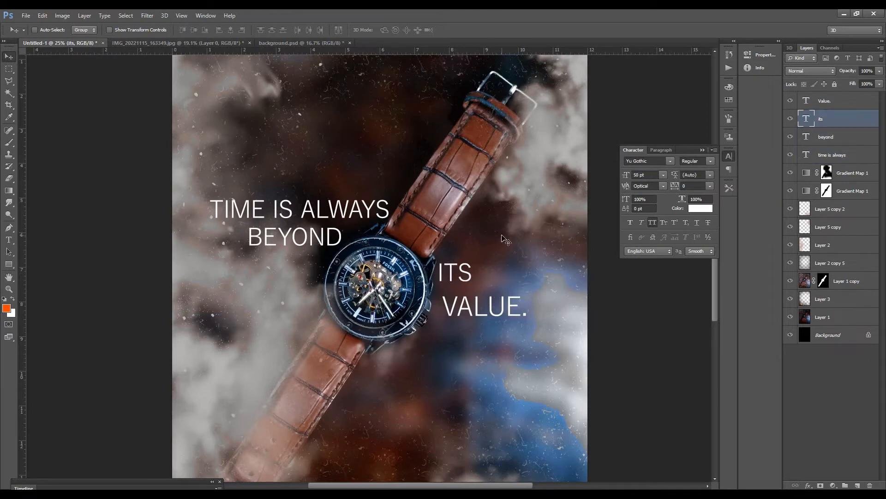
pyautogui.hotkey('shift', 'Down')
pyautogui.hotkey('shift', 'Down')
# - Set the "VALUE." text to 50 pt and align it closely beneath "ITS"
pyautogui.hotkey('alt', ']')
pyautogui.click(626, 174)
pyautogui.write('50')
pyautogui.press('Return')
pyautogui.moveTo(487, 280); pyautogui.dragTo(479, 276)
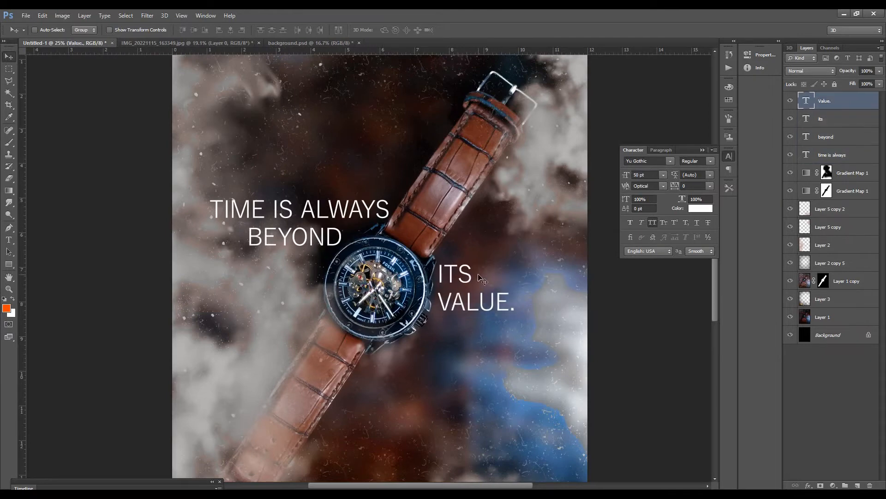
pyautogui.hotkey('shift', 'Up')
pyautogui.hotkey('shift', 'Up')
pyautogui.hotkey('shift', 'Up')
pyautogui.press('m')
pyautogui.moveTo(441, 320); pyautogui.dragTo(643, 322)
pyautogui.hotkey('ctrl', 'shift', 'alt', 'n')
pyautogui.hotkey('ctrl', 'BackSpace')
pyautogui.hotkey('ctrl', 'd')
pyautogui.press('v')
pyautogui.moveTo(627, 371); pyautogui.dragTo(360, 264)
pyautogui.press('Delete')
pyautogui.press('Delete')
# - Create a thin white tapered line on a new layer beneath "VALUE." using a flat elliptical selection, extending to the right edge
pyautogui.press('m')
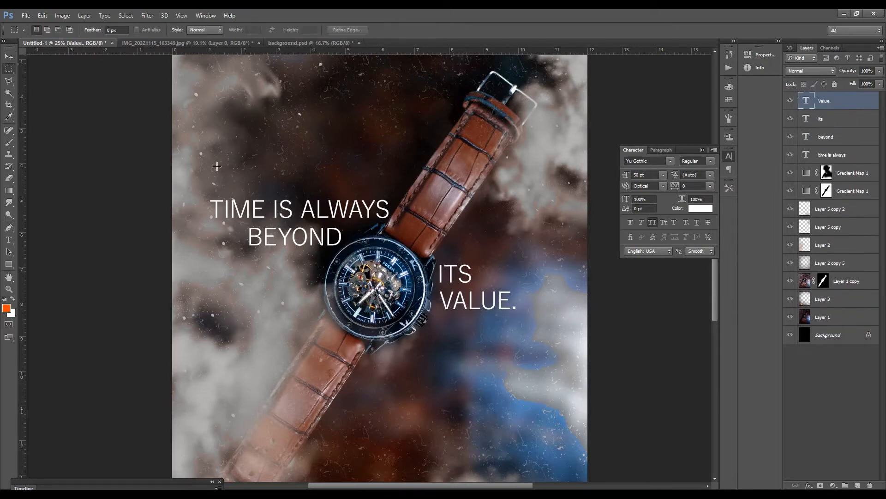
pyautogui.hotkey('shift', 'm')
pyautogui.moveTo(441, 315)
pyautogui.mouseDown()
pyautogui.moveTo(611, 315)
pyautogui.moveTo(591, 323)
pyautogui.moveTo(596, 315)
pyautogui.mouseUp()
pyautogui.hotkey('ctrl', 'shift', 'alt', 'n')
pyautogui.hotkey('ctrl', 'BackSpace')
pyautogui.hotkey('ctrl', 'd')
pyautogui.press('v')
pyautogui.hotkey('ctrl', 't')
pyautogui.press('Return')
# - Duplicate the white line above "TIME IS ALWAYS", extending in from the left edge of the canvas
pyautogui.keyDown('alt'); pyautogui.moveTo(617, 367); pyautogui.dragTo(357, 248); pyautogui.keyUp('alt')
pyautogui.keyDown('alt'); pyautogui.moveTo(457, 272); pyautogui.dragTo(455, 272); pyautogui.keyUp('alt')
pyautogui.hotkey('ctrl', 'z')
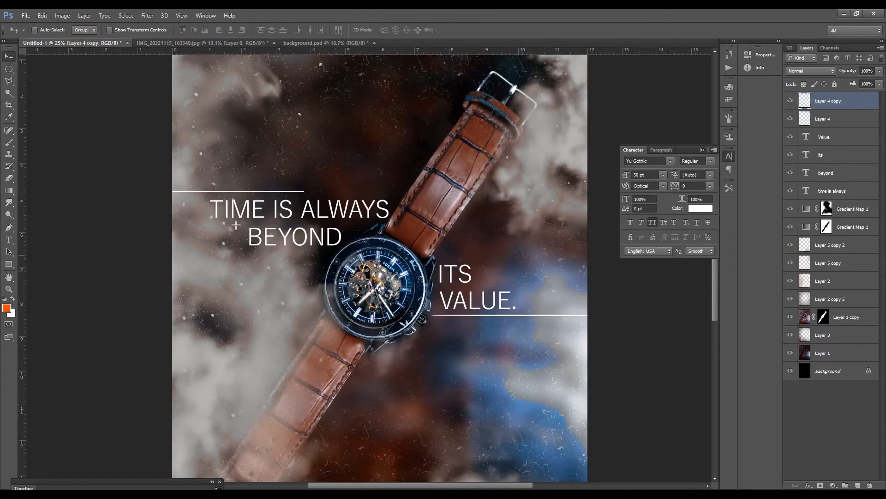
# - Add a shorter thin white tapered line on a new layer between "TIME IS ALWAYS" and "BEYOND"
pyautogui.press('m')
pyautogui.moveTo(368, 224); pyautogui.dragTo(235, 225)
pyautogui.hotkey('ctrl', 'shift', 'alt', 'n')
pyautogui.hotkey('ctrl', 'BackSpace')
pyautogui.hotkey('ctrl', 'd')
pyautogui.press('v')
pyautogui.moveTo(547, 389); pyautogui.dragTo(533, 385)
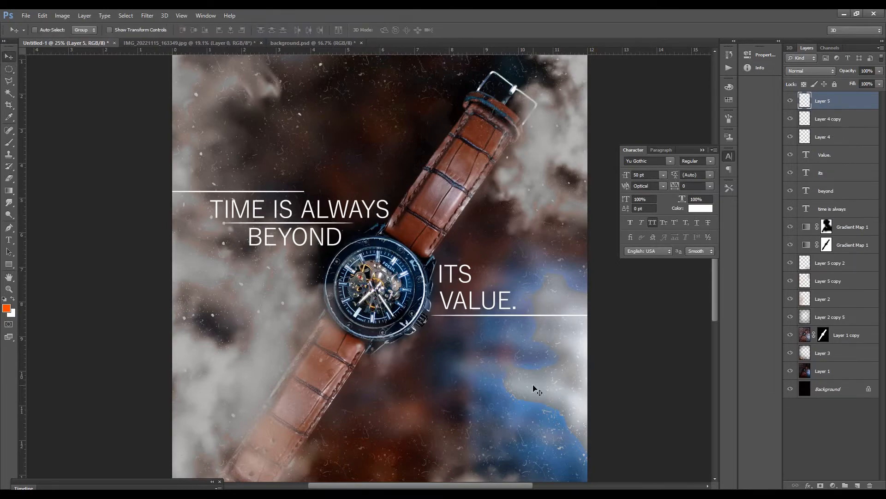
# - Stretch the thin line between "TIME IS ALWAYS" and "BEYOND" slightly to the right
pyautogui.scroll(4, 313, 223)
pyautogui.hotkey('ctrl', 't')
pyautogui.moveTo(388, 224); pyautogui.dragTo(411, 224)
pyautogui.press('Return')
pyautogui.hotkey('ctrl', '0')
# - Flip the white line above "TIME IS ALWAYS" horizontally and fine-tune the position of the slogan elements
pyautogui.hotkey('ctrl', 't')
pyautogui.rightClick(360, 201)
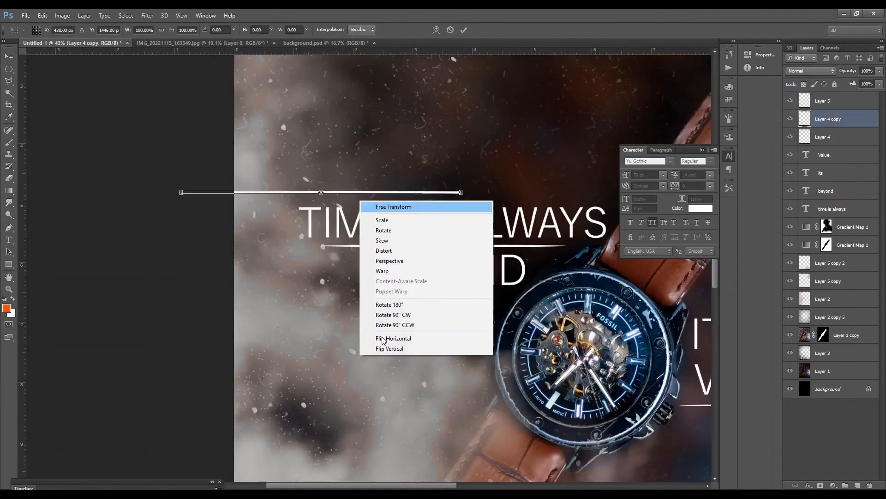
pyautogui.click(384, 338)
pyautogui.scroll(4, 457, 280)
pyautogui.keyDown('ctrl'); pyautogui.click(465, 273); pyautogui.keyUp('ctrl')
pyautogui.press('Down')
# - Group all the slogan text layers and the three line layers
pyautogui.hotkey('ctrl', '0')
pyautogui.click(835, 208)
pyautogui.keyDown('shift'); pyautogui.click(817, 101); pyautogui.keyUp('shift')
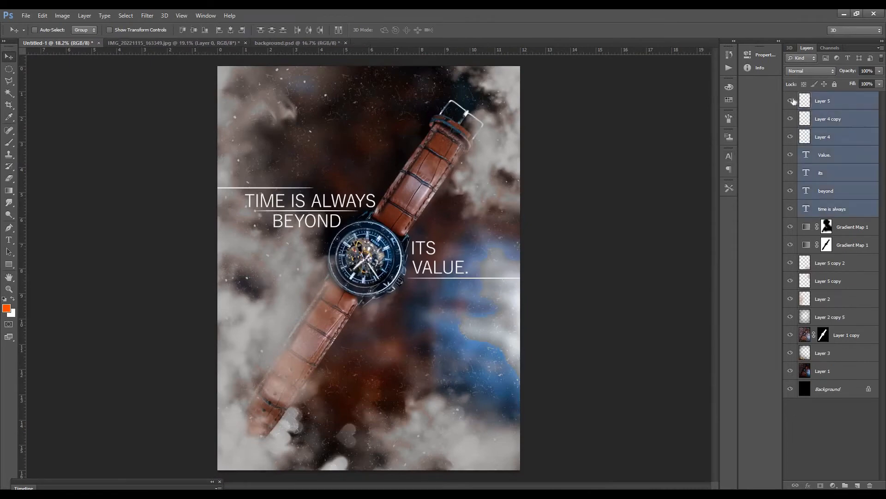
pyautogui.hotkey('ctrl', 'g')
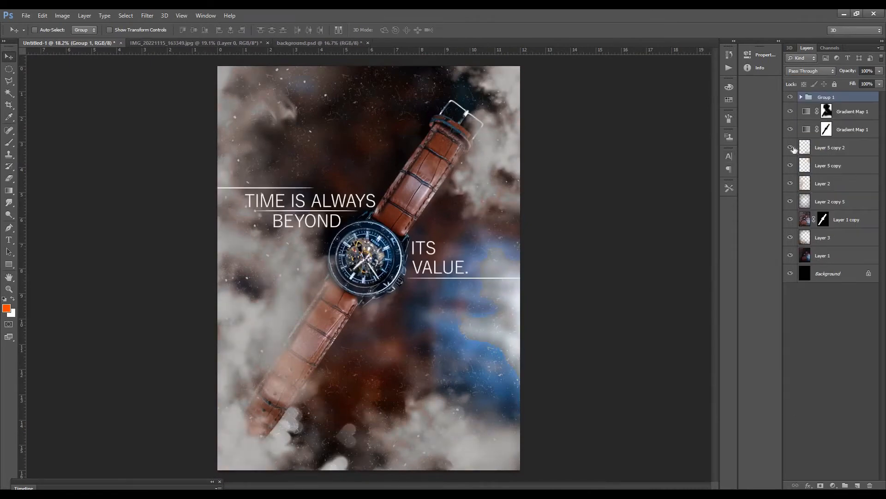
# - On Layer 1 copy, mask out the watch dial with a large Quick Mask brush dab to select everything outside it
pyautogui.click(791, 165)
pyautogui.click(791, 165)
pyautogui.click(826, 203)
pyautogui.click(805, 219)
pyautogui.press('b')
pyautogui.press('q')
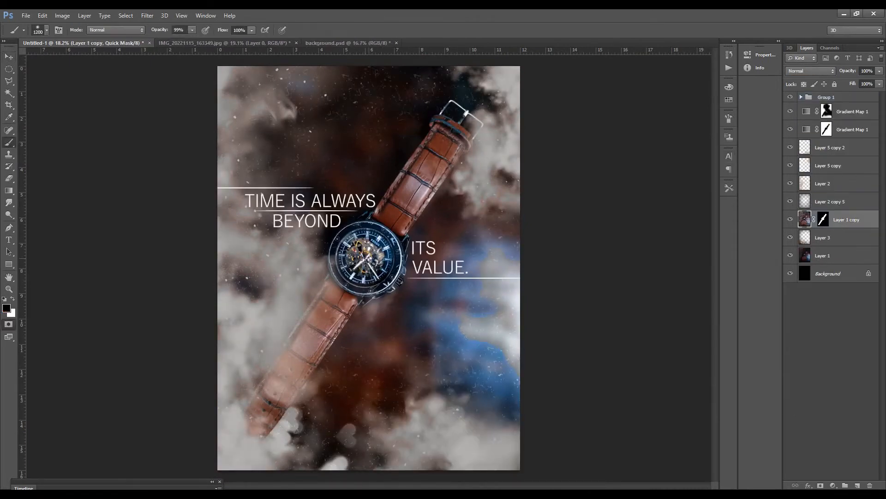
pyautogui.click(365, 258)
pyautogui.press('q')
pyautogui.press('v')
# - Darken the selected part of the watch layer with Levels, setting the midtones to 0.88, and clear the selection
pyautogui.hotkey('ctrl', 'l')
pyautogui.moveTo(754, 453); pyautogui.dragTo(759, 452)
pyautogui.moveTo(695, 453); pyautogui.dragTo(698, 453)
pyautogui.press('Return')
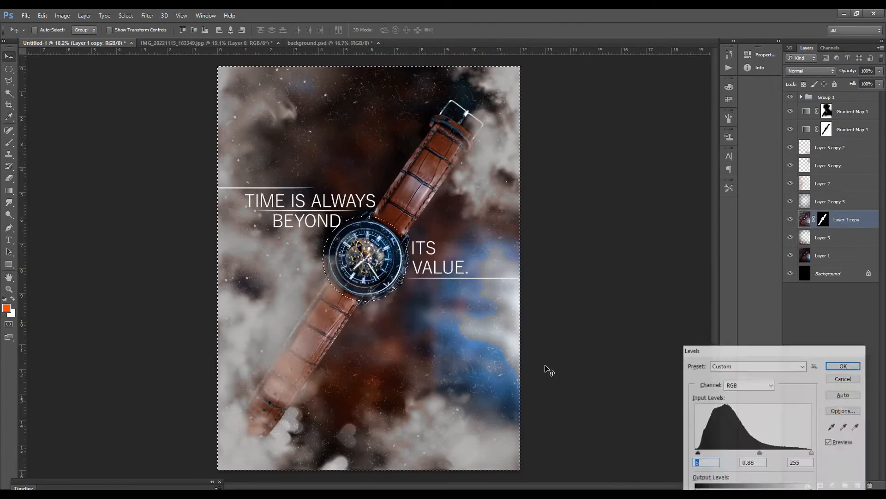
pyautogui.hotkey('ctrl', 'd')
# - Duplicate Layer 1 copy, place the duplicate at the top of the layer stack and delete its layer mask
pyautogui.press('Tab')
pyautogui.hotkey('ctrl', '0')
pyautogui.press('F7')
pyautogui.click(838, 240)
pyautogui.click(845, 208)
pyautogui.hotkey('ctrl', 'j')
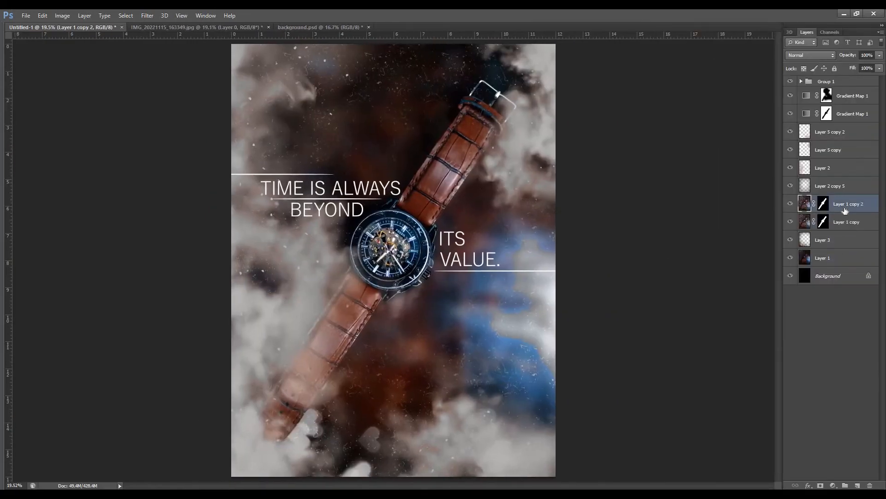
pyautogui.moveTo(844, 208); pyautogui.dragTo(831, 82)
pyautogui.click(824, 87)
pyautogui.press('Delete')
# - Compare the poster with the original watch photo by toggling Layer 1 copy 2, leaving that layer hidden
pyautogui.hotkey('ctrl', '-')
pyautogui.click(791, 86)
pyautogui.click(791, 85)
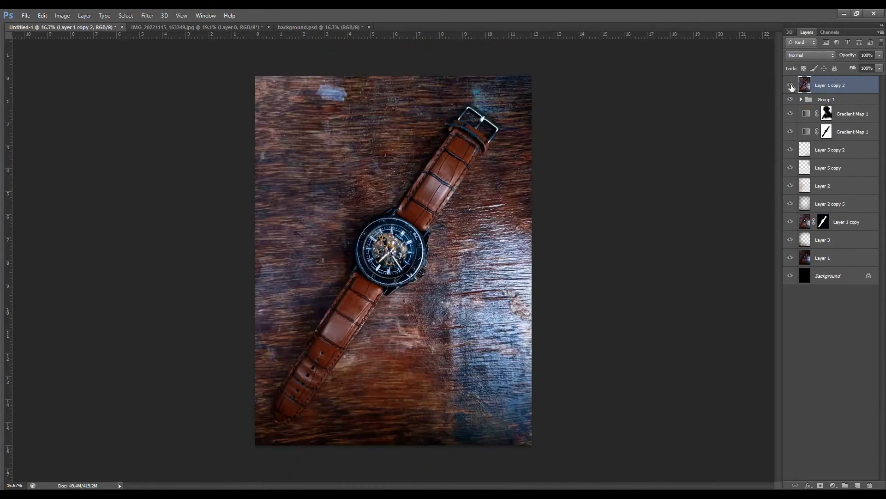
pyautogui.click(790, 86)
pyautogui.click(790, 86)
pyautogui.click(791, 86)
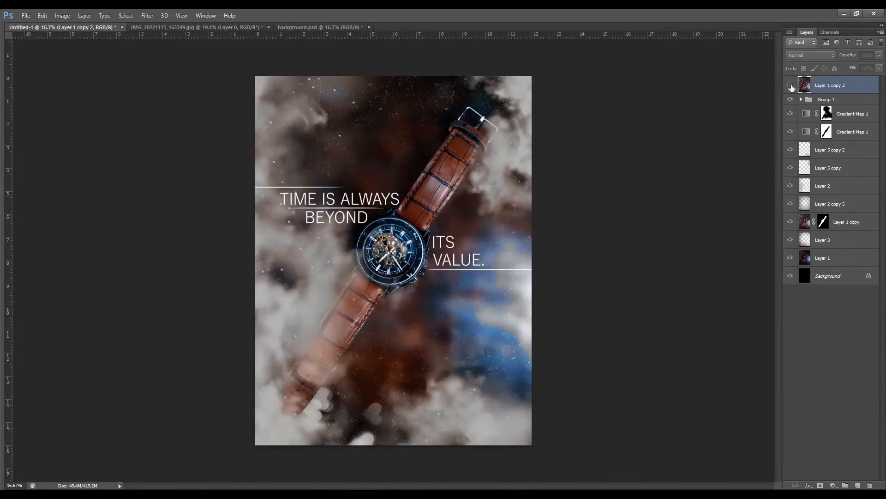
pyautogui.click(791, 86)
pyautogui.click(791, 86)
# - Shift the midtones of Layer 1 copy toward yellow with Color Balance, using -5 on the Yellow-Blue level
pyautogui.click(831, 223)
pyautogui.hotkey('ctrl', 'b')
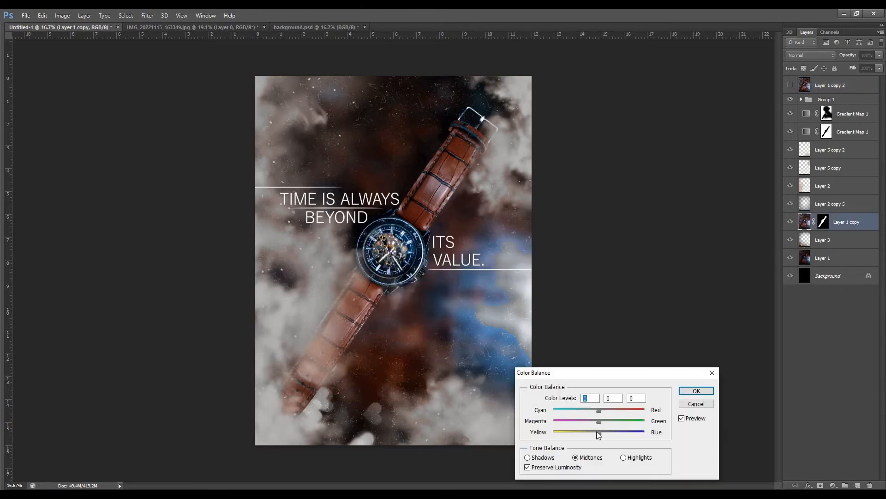
pyautogui.moveTo(600, 421); pyautogui.dragTo(602, 421)
pyautogui.moveTo(599, 410); pyautogui.dragTo(603, 410)
pyautogui.press('Return')
pyautogui.hotkey('ctrl', 'b')
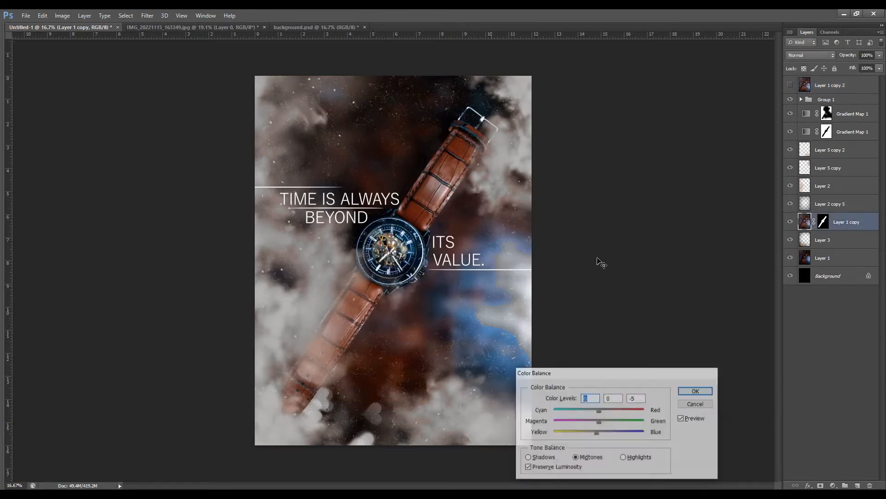
pyautogui.press('Escape')
# - Apply a Color Balance adjustment to the blurred background on Layer 1
pyautogui.click(831, 258)
pyautogui.hotkey('ctrl', 'b')
pyautogui.press('Return')
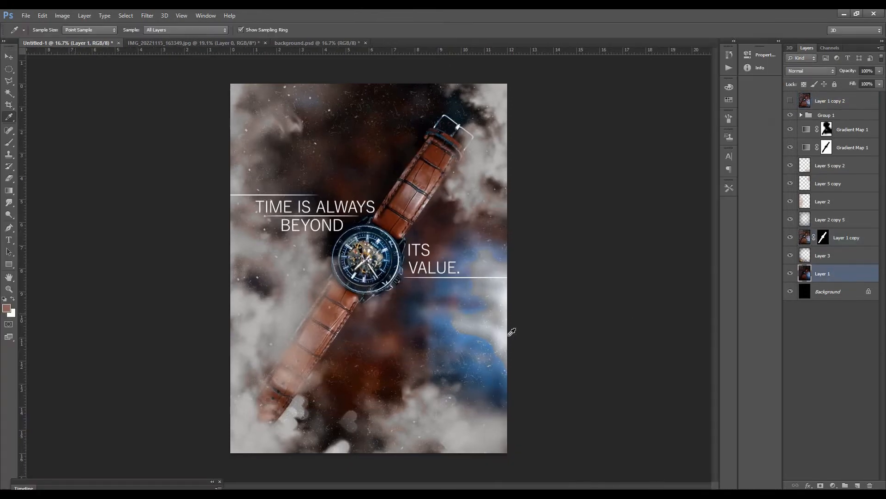
# - Fill a new layer with bright orange and raise it above Layer 5 copy 2
pyautogui.click(6, 308)
pyautogui.press('Return')
pyautogui.hotkey('alt', 'BackSpace')
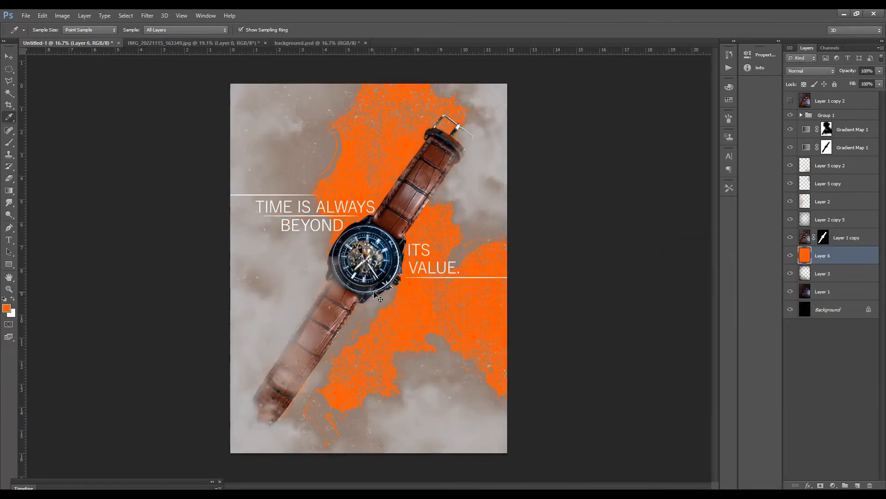
pyautogui.hotkey('ctrl', ']')
pyautogui.hotkey('ctrl', ']')
pyautogui.hotkey('ctrl', ']')
pyautogui.hotkey('ctrl', ']')
pyautogui.hotkey('ctrl', ']')
# - Add a mask to the orange layer and fade it with a diagonal gradient running from the lower strap toward the upper-right corner
pyautogui.click(820, 485)
pyautogui.press('g')
pyautogui.moveTo(332, 319); pyautogui.dragTo(500, 152)
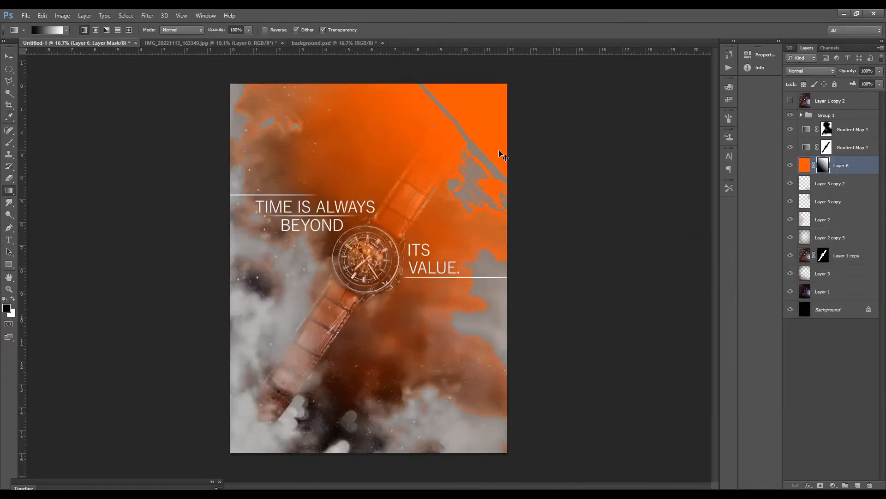
# - Try the orange layer above the gradient maps in Screen mode at 10% opacity, and delete it
pyautogui.press('v')
pyautogui.hotkey('ctrl', ']')
pyautogui.hotkey('ctrl', ']')
pyautogui.hotkey('ctrl', '2')
pyautogui.hotkey('shift', 'alt', 's')
pyautogui.press('2')
pyautogui.press('1')
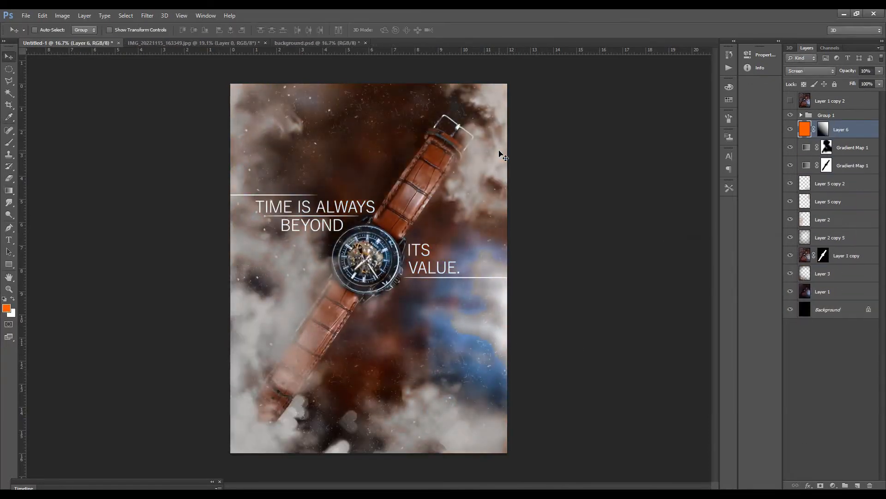
pyautogui.press('Delete')
# - Paint black on the lower gradient map's mask over the blue background area below "VALUE."
pyautogui.click(826, 274)
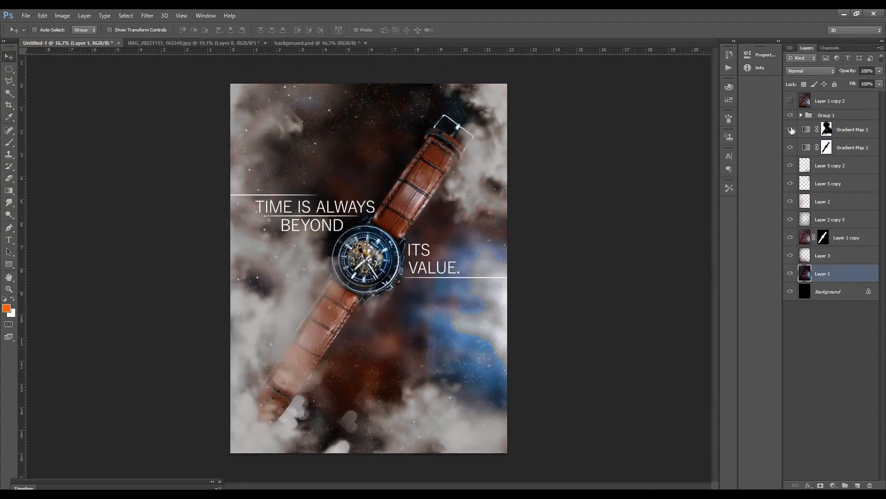
pyautogui.click(827, 148)
pyautogui.press('b')
pyautogui.press('d')
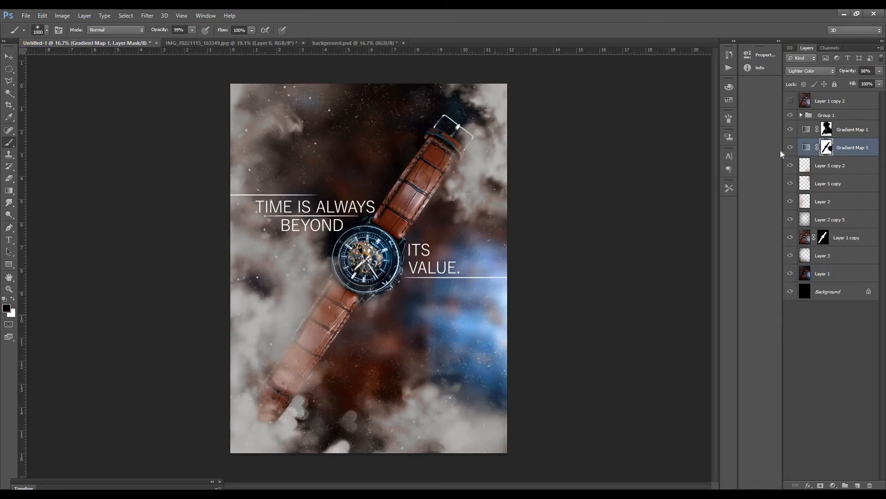
pyautogui.press('v')
# - Hide the upper gradient map and reduce the lower gradient map's opacity to 33%
pyautogui.click(791, 131)
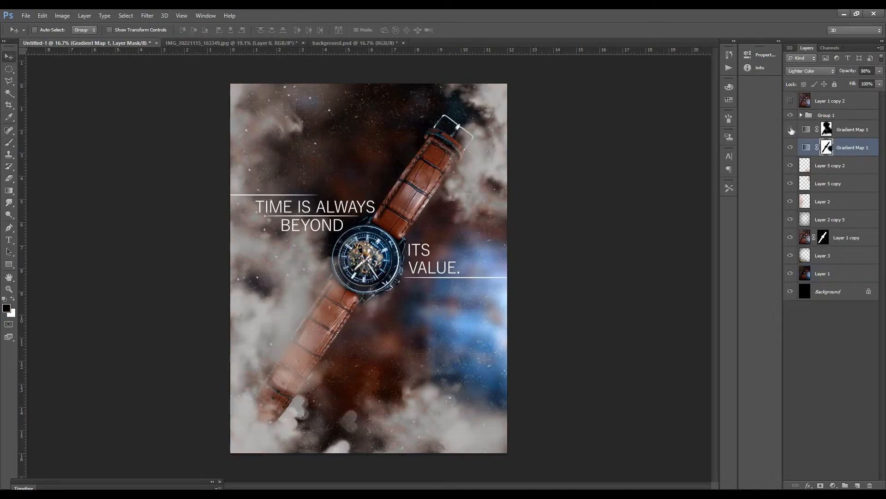
pyautogui.hotkey('ctrl', 'z')
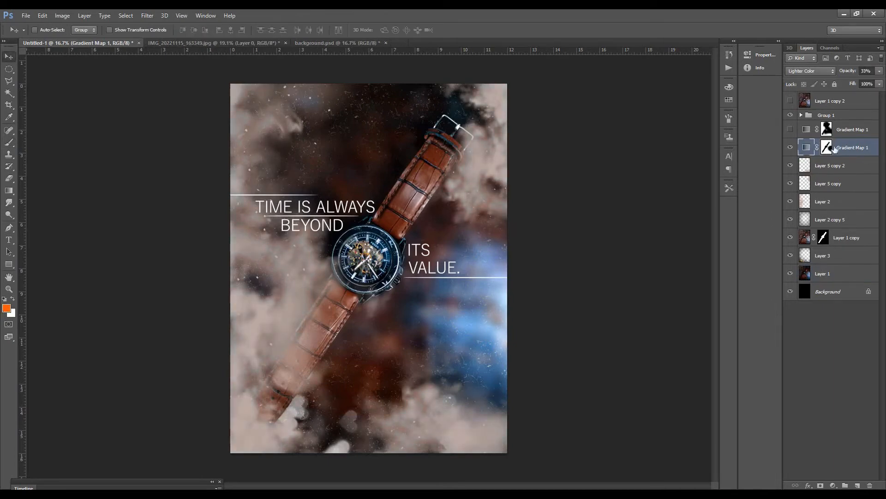
pyautogui.click(791, 131)
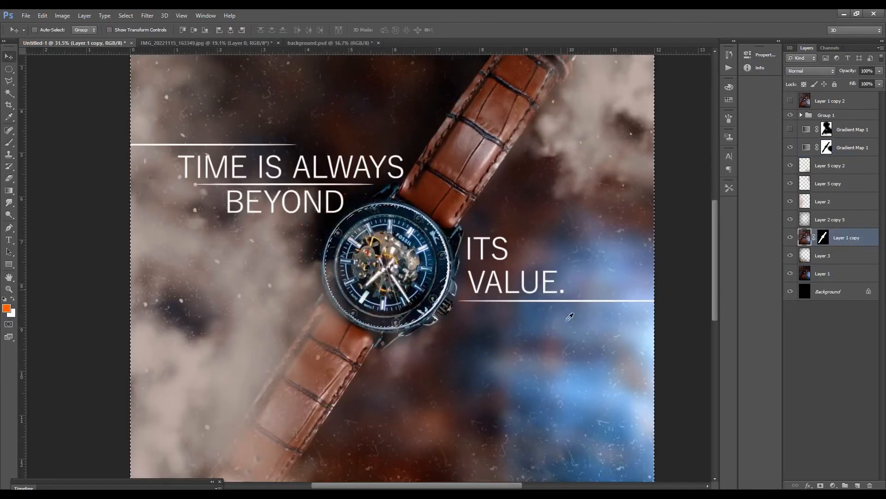
# - Shift the selected part of Layer 1 copy toward yellow in the midtones and adjust its highlights with Color Balance
pyautogui.hotkey('ctrl', 'b')
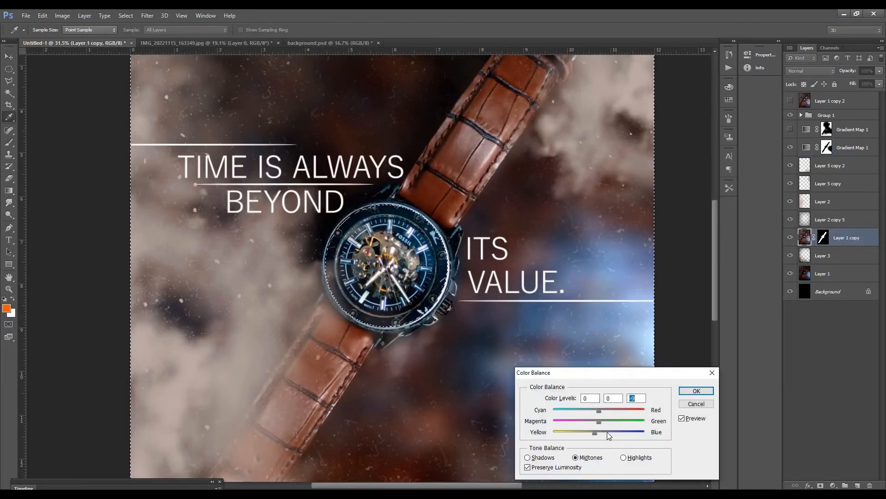
pyautogui.click(624, 457)
pyautogui.moveTo(599, 421); pyautogui.dragTo(602, 421)
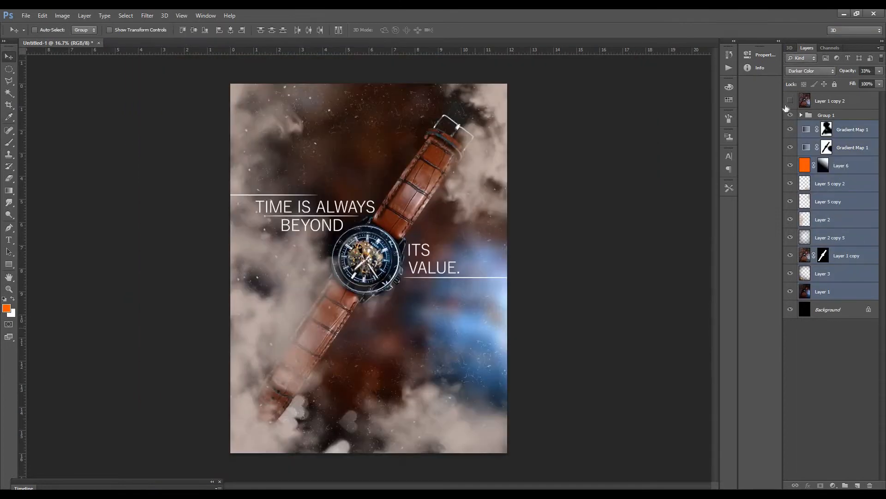
# - Transform all image layers beneath the slogan together, enlarging them slightly and tilting the watch a little more upright
pyautogui.click(790, 101)
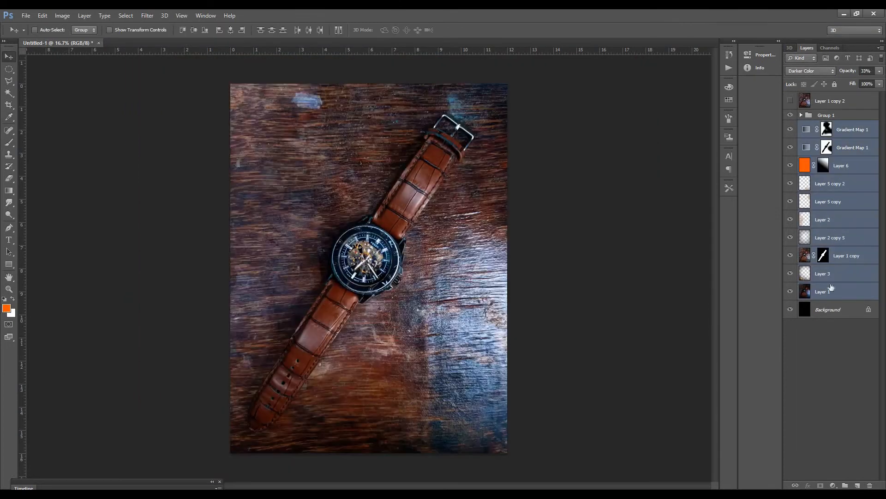
pyautogui.click(791, 101)
pyautogui.hotkey('ctrl', 't')
pyautogui.moveTo(649, 350); pyautogui.dragTo(654, 344)
pyautogui.moveTo(510, 451); pyautogui.dragTo(529, 453)
pyautogui.moveTo(645, 383); pyautogui.dragTo(643, 369)
pyautogui.press('Return')
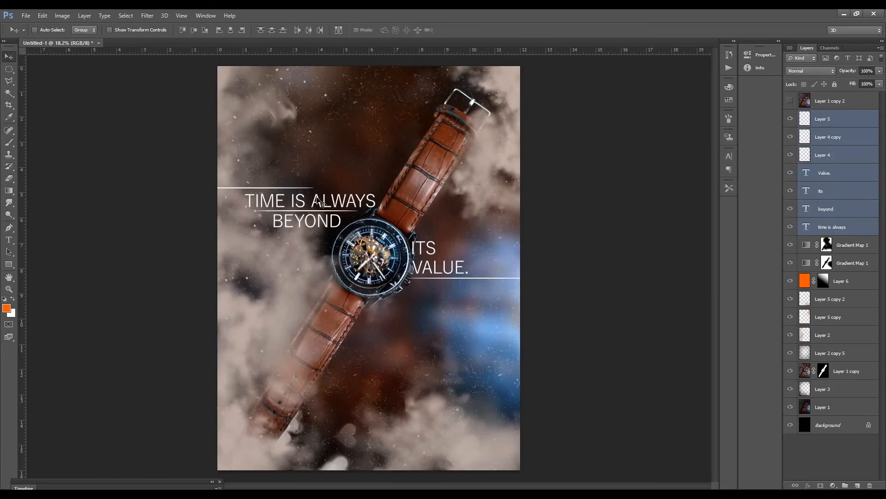
# - Set the "TIME IS ALWAYS" text to 55 pt and change its font to Kozuka Gothic Pro
pyautogui.keyDown('ctrl'); pyautogui.click(317, 197); pyautogui.keyUp('ctrl')
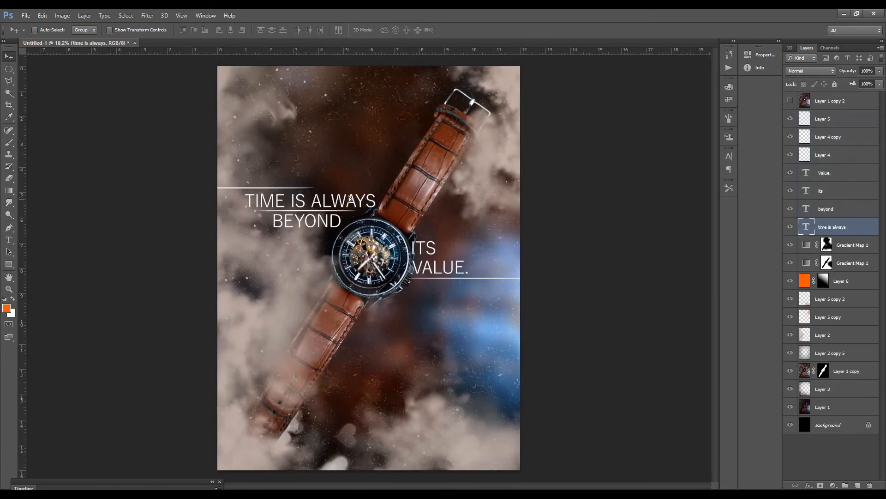
pyautogui.press('t')
pyautogui.click(154, 33)
pyautogui.write('55')
pyautogui.press('Return')
pyautogui.press('Up')
pyautogui.press('Up')
pyautogui.press('Up')
pyautogui.press('Up')
pyautogui.press('Up')
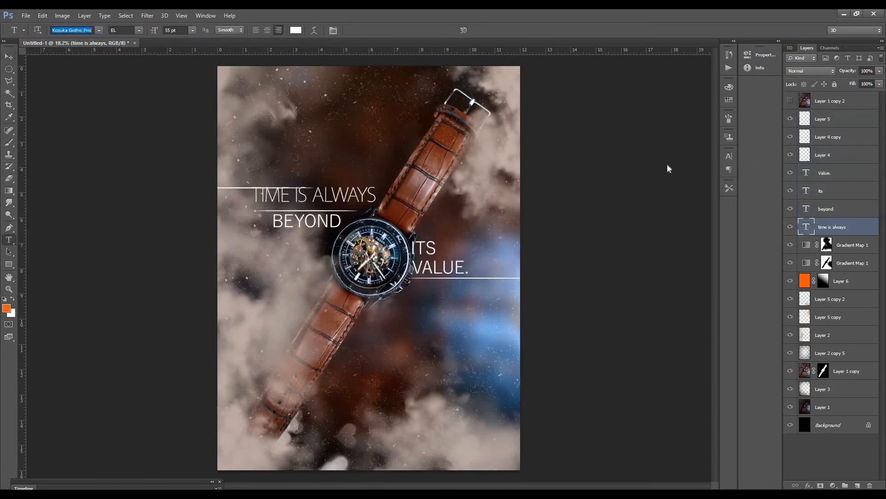
# - Change the "TIME IS ALWAYS" text to the L font style at 60 pt
pyautogui.click(729, 156)
pyautogui.click(710, 161)
pyautogui.click(708, 177)
pyautogui.write('60')
pyautogui.press('Return')
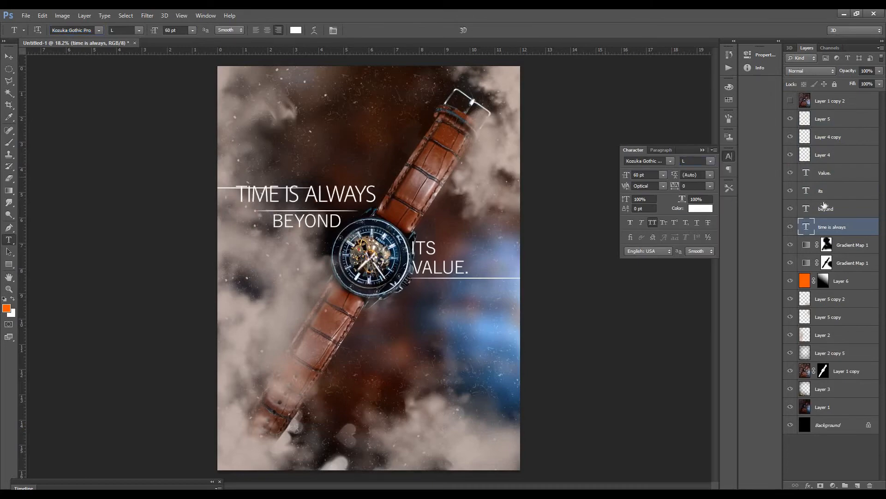
# - Change the "BEYOND" text to Kozuka Gothic in the L style at 60 pt
pyautogui.click(835, 213)
pyautogui.click(710, 162)
pyautogui.click(693, 168)
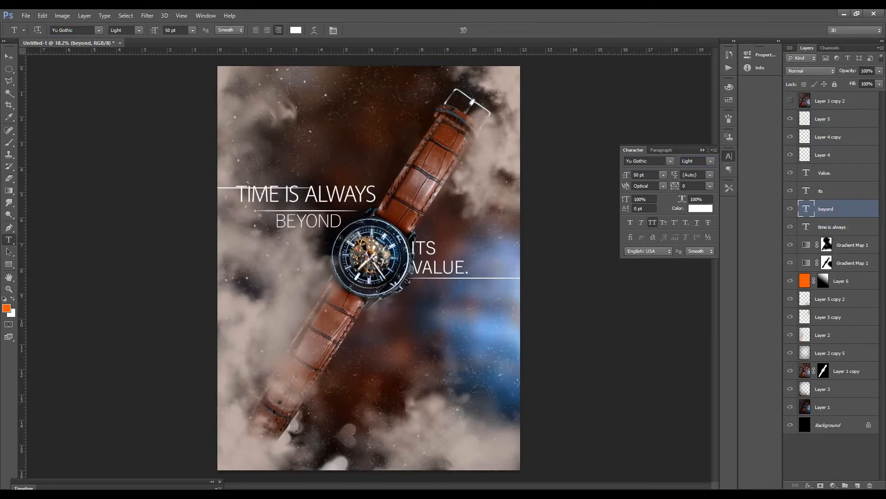
pyautogui.scroll(7, 662, 161)
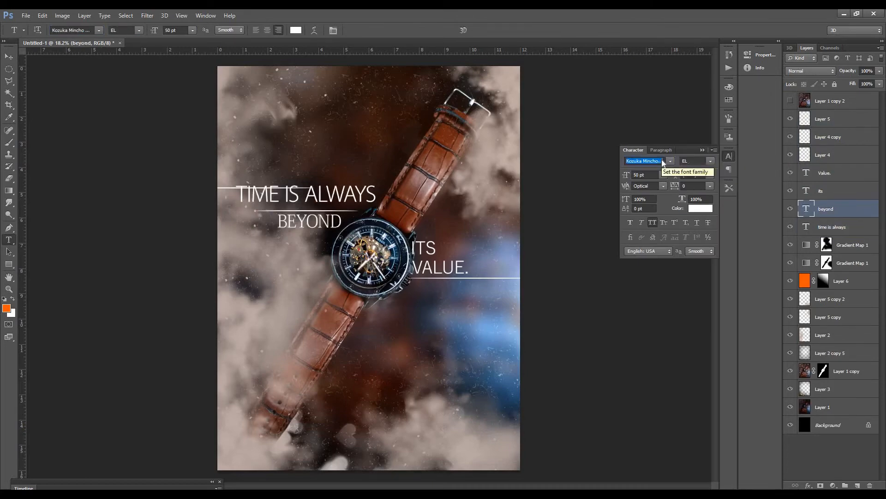
pyautogui.click(709, 161)
pyautogui.click(684, 179)
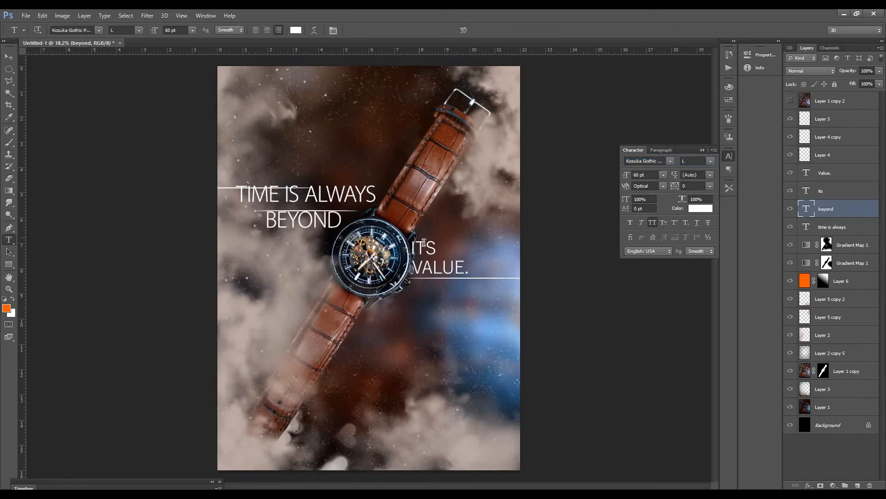
# - Change the "ITS" text to Kozuka Gothic in the L style at 60 pt
pyautogui.click(835, 191)
pyautogui.click(670, 161)
pyautogui.scroll(2, 681, 221)
pyautogui.click(679, 196)
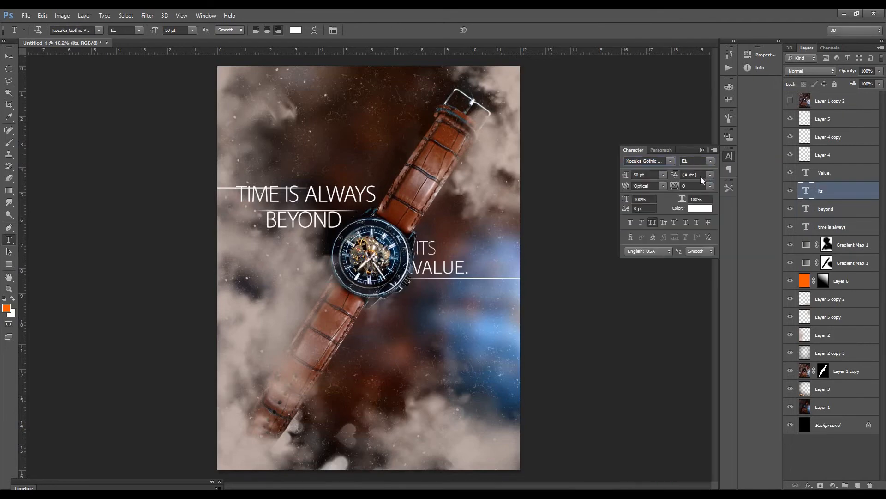
pyautogui.click(711, 162)
pyautogui.click(688, 178)
pyautogui.moveTo(650, 174); pyautogui.dragTo(596, 188)
pyautogui.write('60')
pyautogui.press('Return')
# - Try to change the font and style of the "VALUE." text while it is open for text editing
pyautogui.click(442, 267)
pyautogui.click(670, 161)
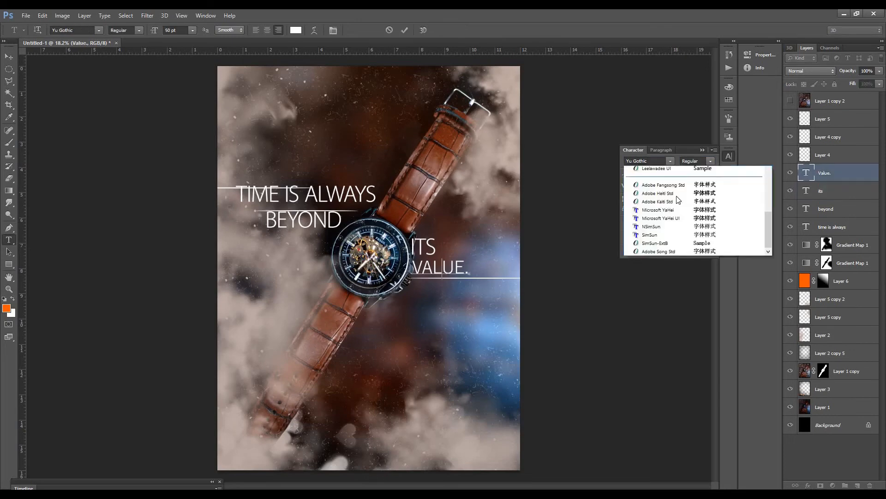
pyautogui.click(677, 199)
pyautogui.click(710, 161)
pyautogui.click(688, 177)
pyautogui.hotkey('ctrl', 'Return')
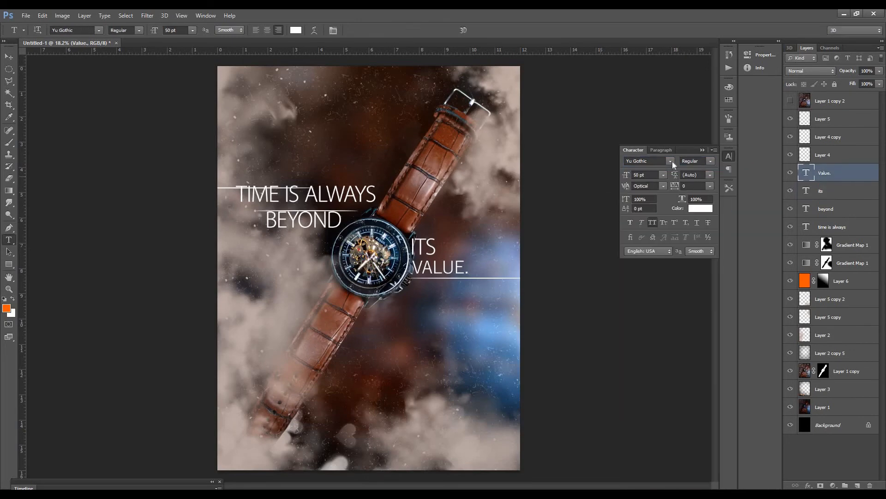
# - Change the "VALUE." text to Kozuka Gothic in the L style at 60 pt
pyautogui.click(672, 161)
pyautogui.scroll(2, 669, 211)
pyautogui.click(674, 213)
pyautogui.click(711, 162)
pyautogui.click(688, 178)
pyautogui.moveTo(650, 175); pyautogui.dragTo(594, 180)
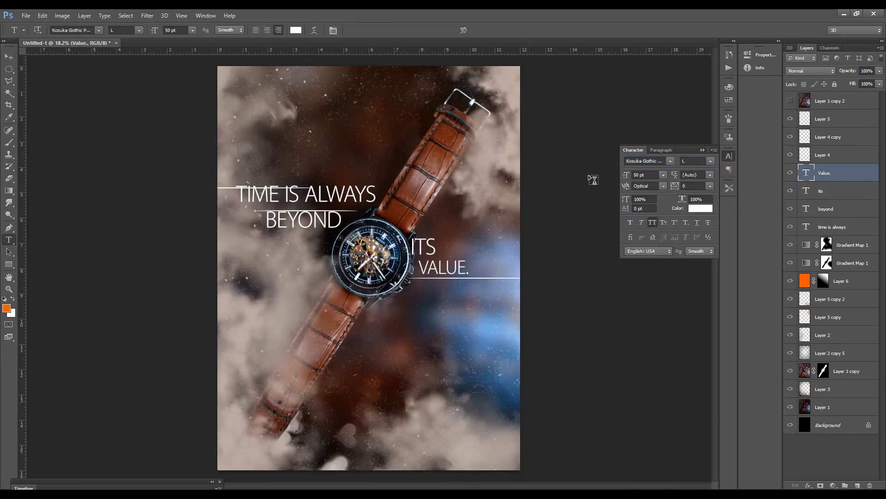
pyautogui.write('60')
pyautogui.press('Return')
# - Move "ITS" and "VALUE." to the right, clear of the watch case and stacked just above the lower line
pyautogui.press('v')
pyautogui.moveTo(450, 235); pyautogui.dragTo(459, 270)
pyautogui.keyDown('ctrl'); pyautogui.click(427, 241); pyautogui.keyUp('ctrl')
pyautogui.keyDown('ctrl'); pyautogui.click(457, 270); pyautogui.keyUp('ctrl')
# - Lower "BEYOND" and reposition "TIME IS ALWAYS" between its two lines, with the upper line raised above the text
pyautogui.keyDown('ctrl'); pyautogui.click(323, 217); pyautogui.keyUp('ctrl')
pyautogui.moveTo(327, 200); pyautogui.dragTo(346, 205)
pyautogui.click(790, 118)
pyautogui.click(823, 119)
pyautogui.click(822, 137)
pyautogui.keyDown('ctrl'); pyautogui.click(342, 199); pyautogui.keyUp('ctrl')
pyautogui.click(808, 120)
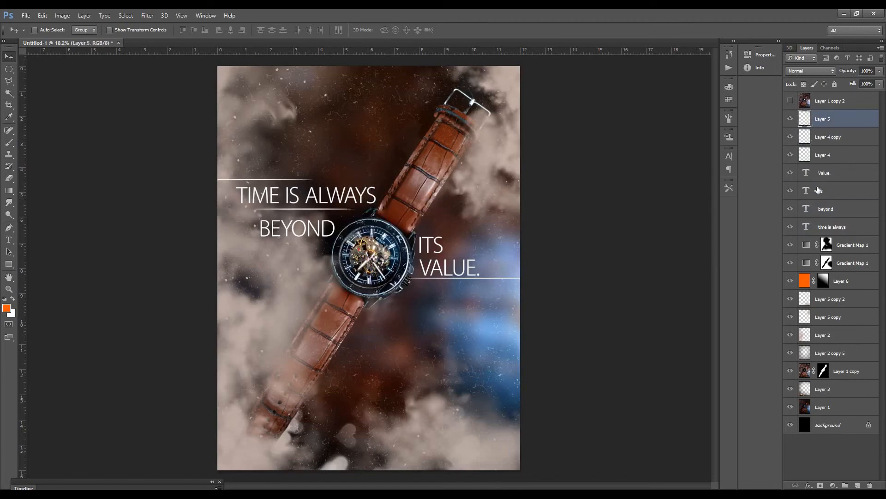
# - Nudge "BEYOND" up and to the right so it sits closer beneath the short line
pyautogui.click(820, 210)
pyautogui.hotkey('shift', 'Up')
pyautogui.hotkey('shift', 'Up')
pyautogui.hotkey('shift', 'Up')
pyautogui.hotkey('shift', 'Up')
pyautogui.hotkey('shift', 'Up')
pyautogui.hotkey('shift', 'Right')
pyautogui.hotkey('shift', 'Right')
pyautogui.hotkey('shift', 'Right')
pyautogui.hotkey('shift', 'Right')
pyautogui.hotkey('shift', 'Right')
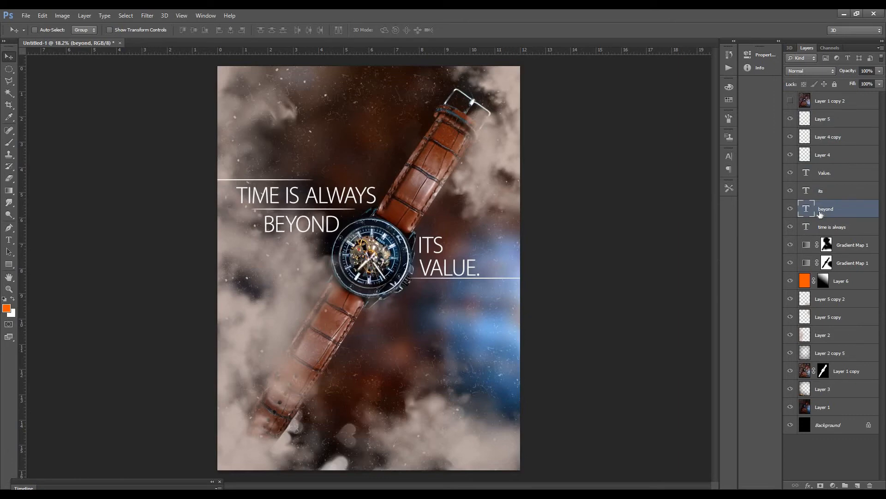
# - Nudge "BEYOND" slightly left and lower the line beneath "VALUE." to leave a wider gap below the text
pyautogui.hotkey('shift', 'Left')
pyautogui.rightClick(426, 242)
pyautogui.click(432, 247)
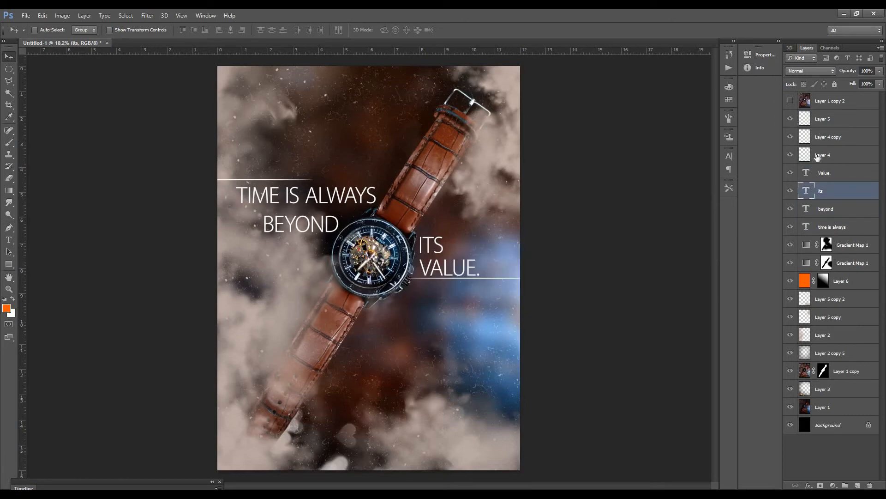
pyautogui.click(817, 157)
pyautogui.hotkey('shift', 'Down')
pyautogui.hotkey('ctrl', '-')
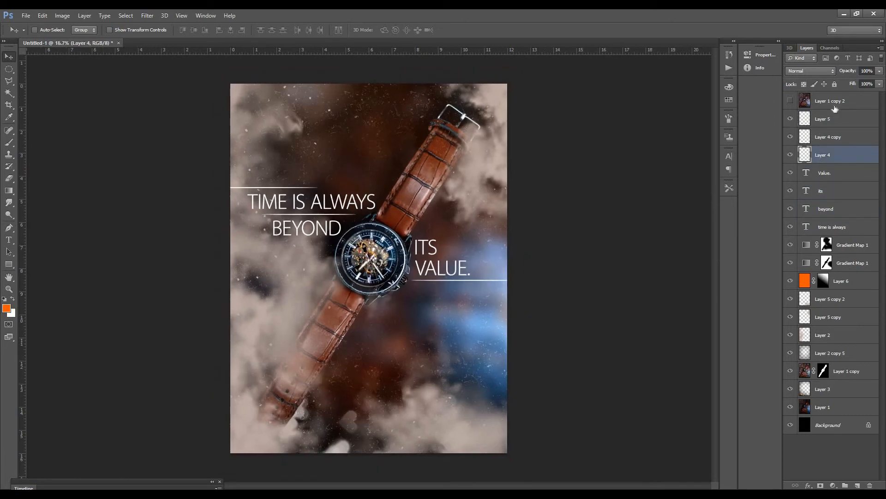
# - Delete the hidden full-photo layer, Layer 1 copy 2, from above the line layers
pyautogui.moveTo(835, 106); pyautogui.dragTo(870, 485)
pyautogui.click(791, 353)
pyautogui.click(790, 353)
# - Add a Multiply drop shadow to the masked watch layer with 76% opacity, -57° angle, 53 px distance and 84 px size
pyautogui.click(855, 357)
pyautogui.click(474, 354)
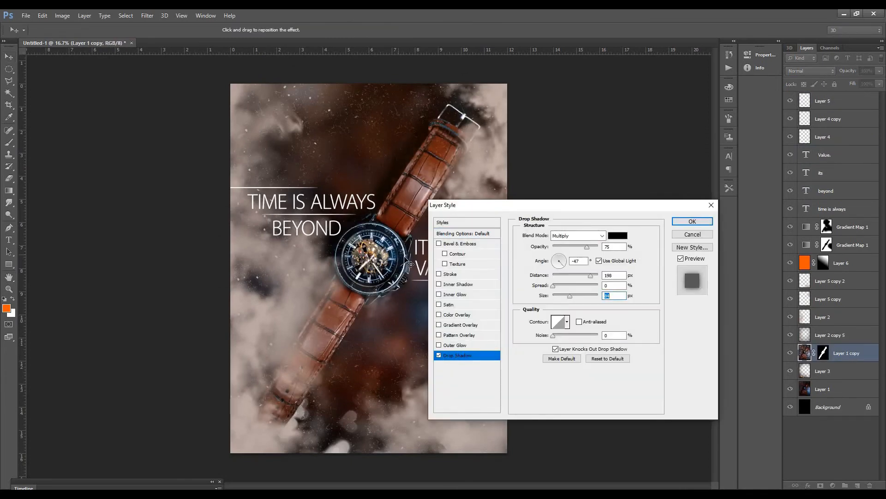
pyautogui.moveTo(410, 263); pyautogui.dragTo(416, 269)
pyautogui.moveTo(579, 276); pyautogui.dragTo(577, 276)
pyautogui.moveTo(563, 285); pyautogui.dragTo(568, 286)
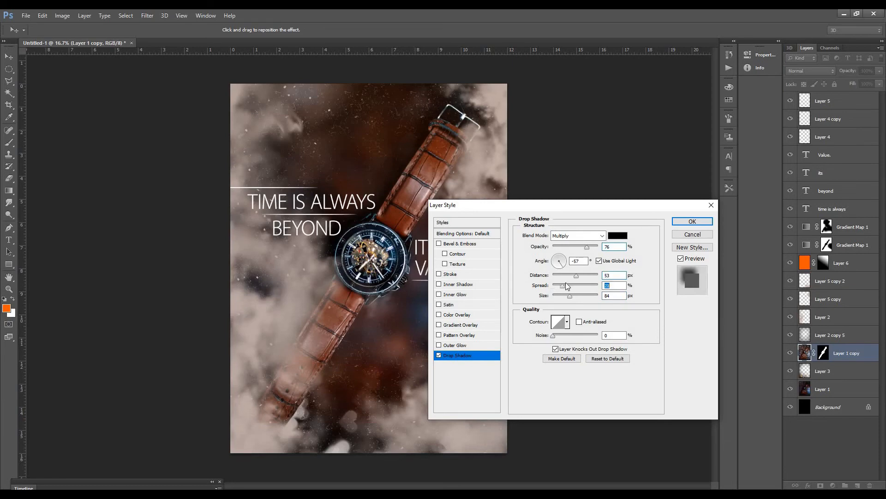
pyautogui.press('Return')
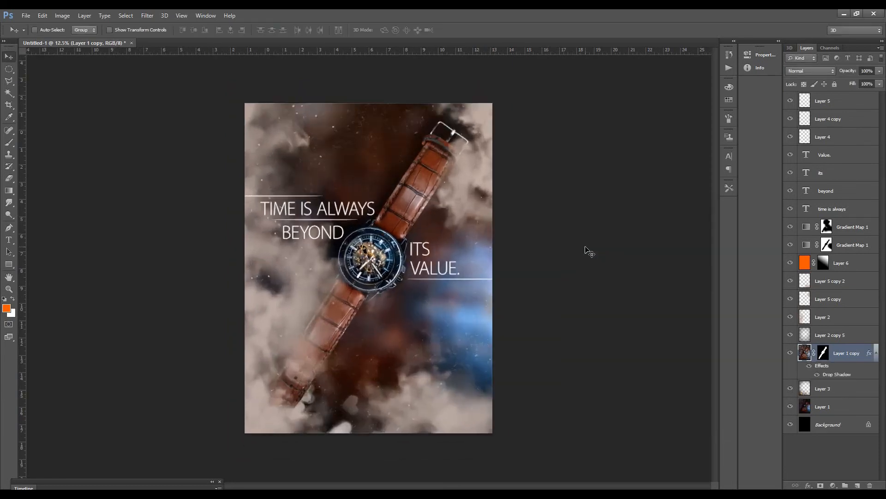
# - Apply the layer mask of the orange Layer 6 permanently to its pixels
pyautogui.click(790, 263)
pyautogui.click(790, 263)
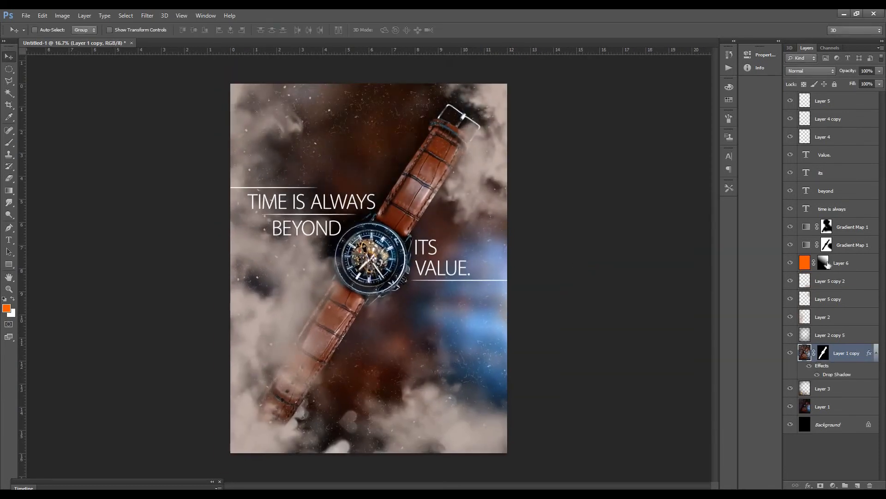
pyautogui.rightClick(824, 262)
pyautogui.click(776, 290)
pyautogui.press('e')
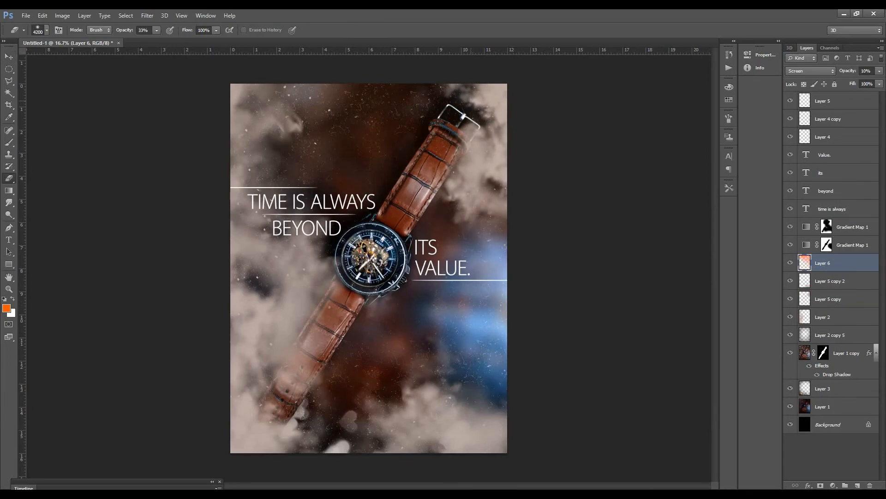
pyautogui.press('v')
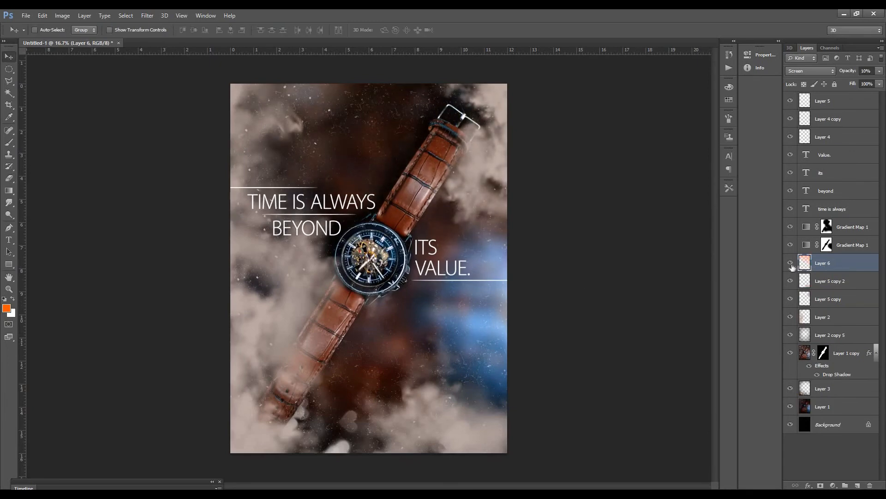
# - Check how the upper gradient map, Layer 3 and the other background layers contribute to the poster
pyautogui.click(790, 227)
pyautogui.click(841, 230)
pyautogui.click(791, 388)
pyautogui.click(791, 389)
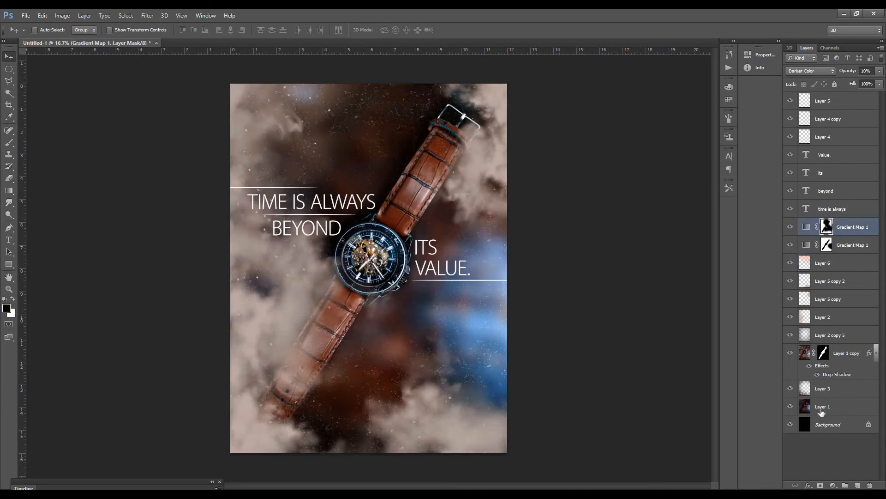
pyautogui.click(822, 411)
pyautogui.hotkey('shift', '-')
pyautogui.click(816, 334)
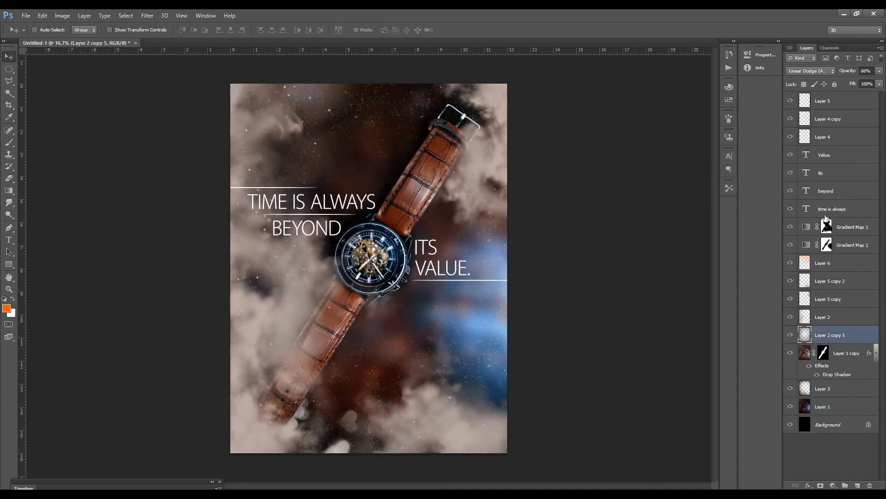
# - Duplicate the watch layer with its drop shadow, bring the copy to the front and remove its layer mask
pyautogui.click(803, 352)
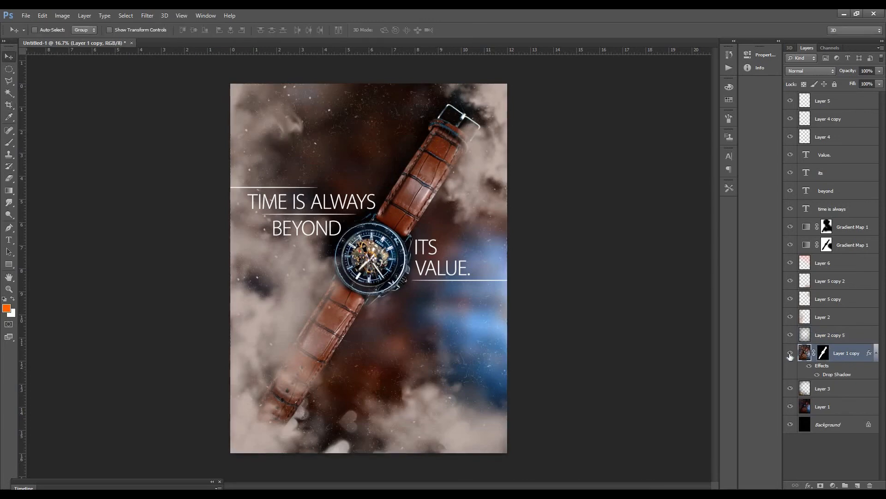
pyautogui.hotkey('ctrl', 'j')
pyautogui.hotkey('ctrl', 'shift', ']')
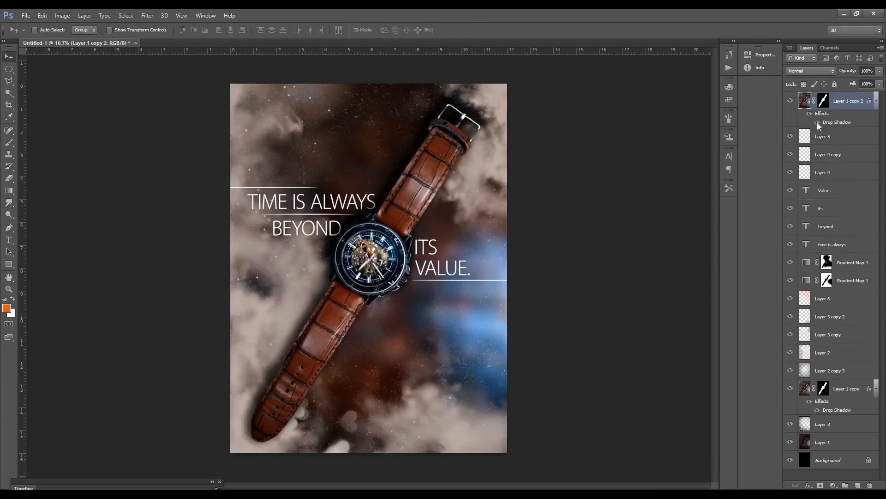
pyautogui.rightClick(823, 103)
pyautogui.click(821, 122)
# - Delete the unmasked watch copy and compare the poster with and without it by undoing and redoing
pyautogui.press('Delete')
pyautogui.hotkey('ctrl', 'z')
pyautogui.hotkey('ctrl', 'z')
pyautogui.hotkey('ctrl', 'z')
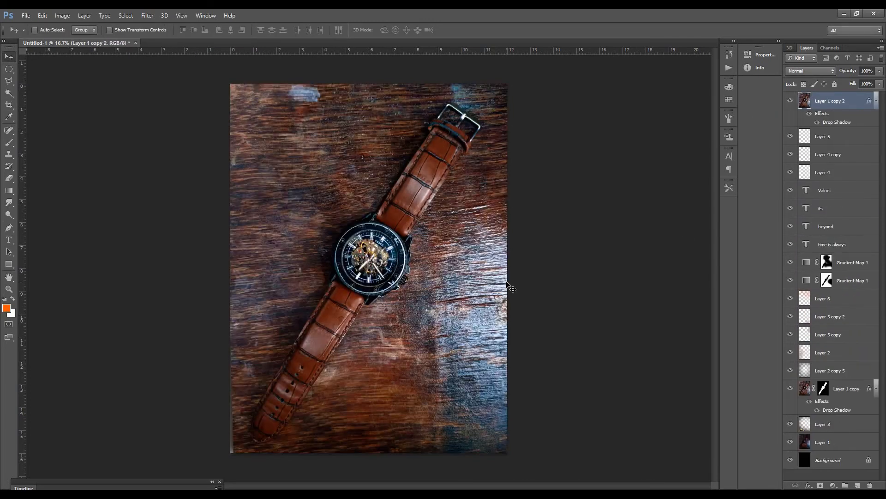
pyautogui.press('Delete')
pyautogui.hotkey('ctrl', 'z')
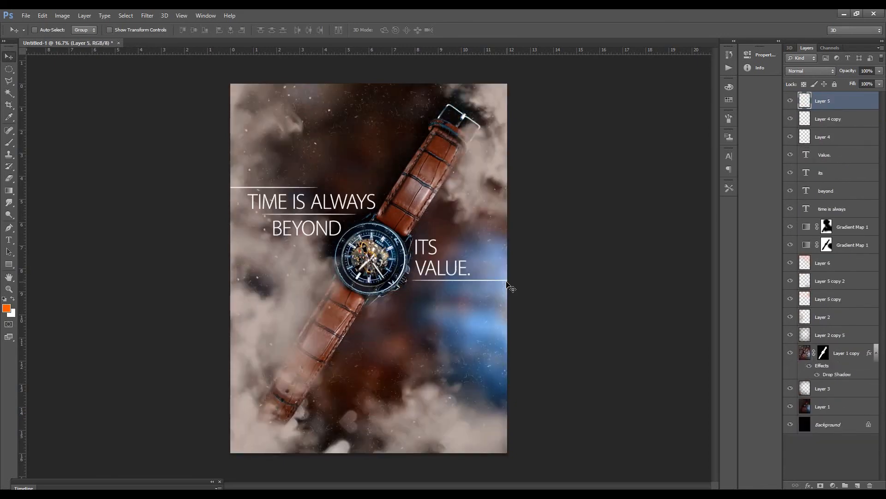
pyautogui.hotkey('ctrl', 'z')
pyautogui.hotkey('ctrl', 'z')
pyautogui.hotkey('ctrl', 'z')
pyautogui.hotkey('ctrl', 'z')
pyautogui.hotkey('ctrl', 'z')
# - Merge all visible layers into one and apply a Photo Filter that gives the poster a slight purple tint
pyautogui.hotkey('ctrl', 'shift', 'e')
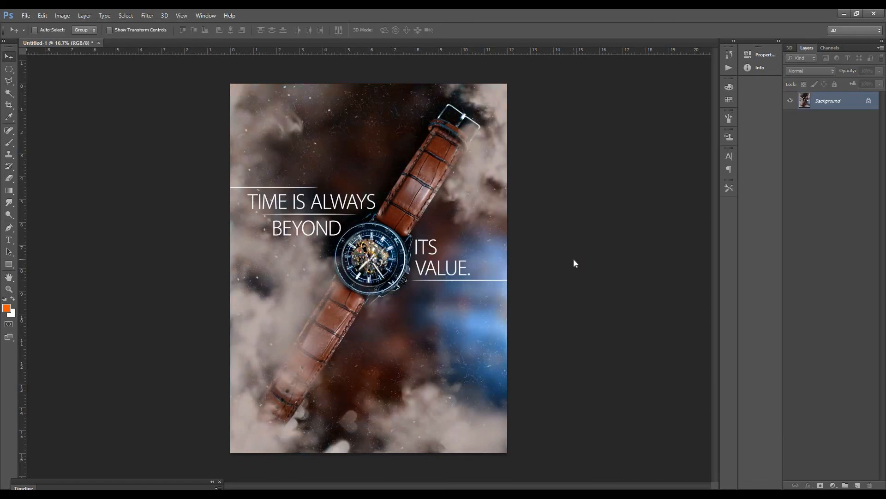
pyautogui.hotkey('alt', 'i')
pyautogui.press('a')
pyautogui.press('f')
pyautogui.press('Down')
pyautogui.press('Down')
pyautogui.press('Down')
pyautogui.press('Down')
pyautogui.press('Down')
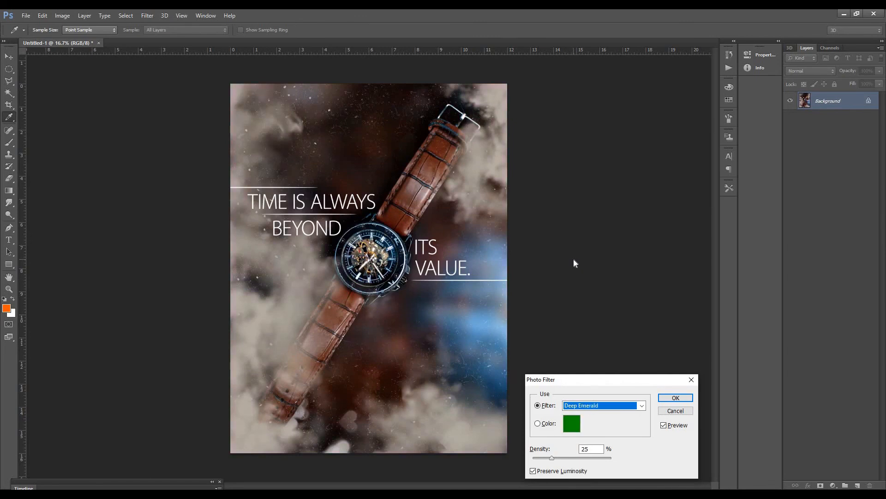
pyautogui.press('Down')
pyautogui.press('Escape')
pyautogui.press('v')
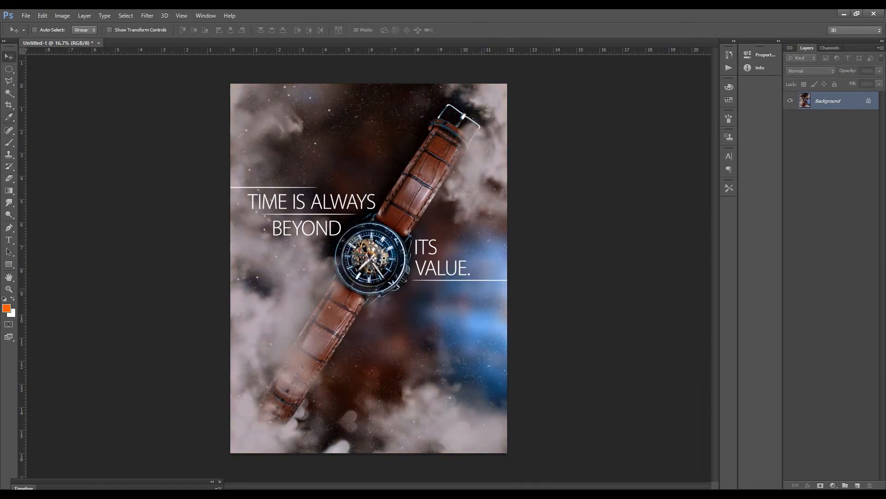
# - Paint a quick mask over the watch dial with the Brush and convert it to a selection
pyautogui.scroll(1, 384, 258)
pyautogui.press('d')
pyautogui.press('q')
pyautogui.press('p')
pyautogui.press('q')
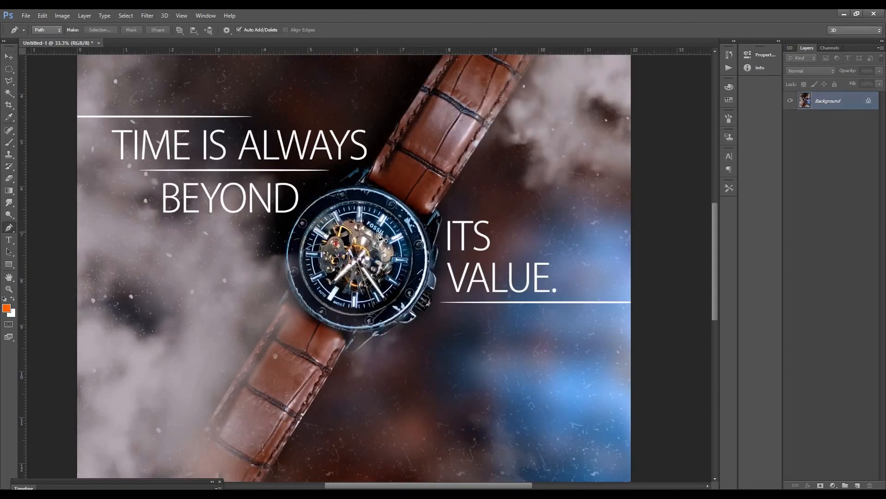
pyautogui.press('b')
pyautogui.press('q')
pyautogui.click(362, 256)
pyautogui.press('q')
pyautogui.press('v')
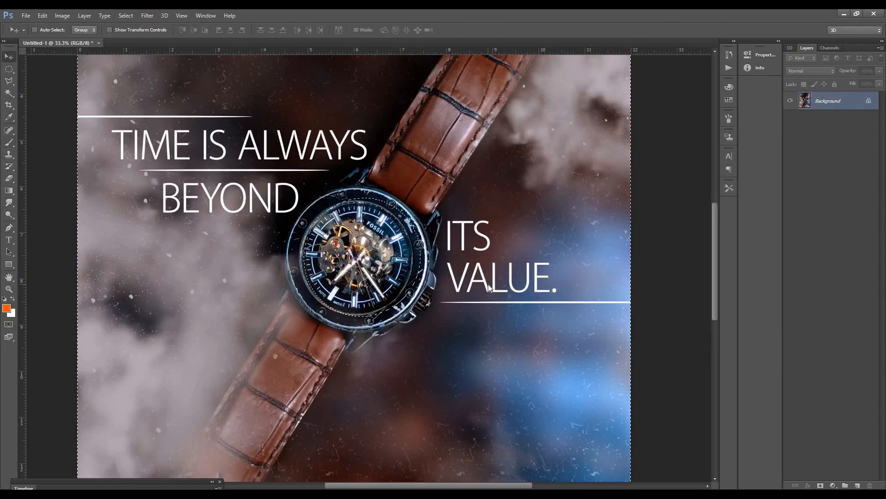
# - Apply a Shadows/Highlights adjustment using the dial selection and deselect
pyautogui.hotkey('alt', 'i')
pyautogui.press('j')
pyautogui.press('w')
pyautogui.press('Return')
# - Review the whole finished poster in full-screen mode against a black surround
pyautogui.hotkey('ctrl', '-')
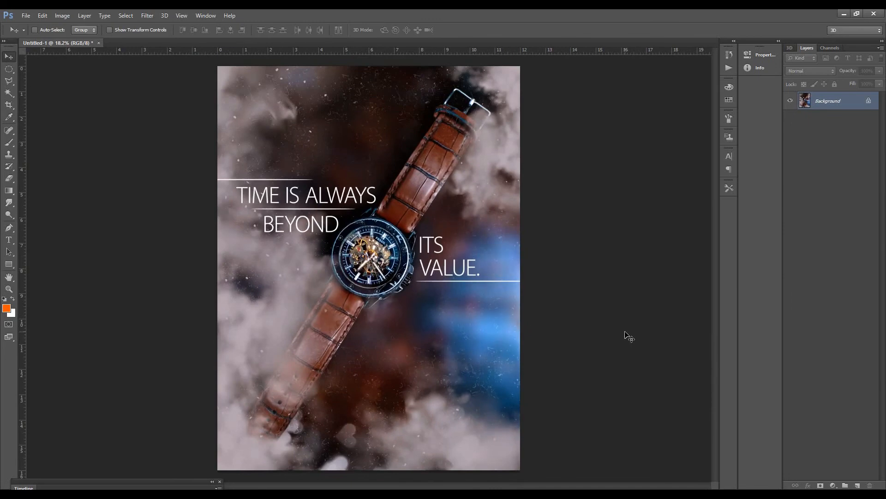
pyautogui.press('f')
pyautogui.press('f')
pyautogui.hotkey('ctrl', '0')
pyautogui.hotkey('ctrl', '-')
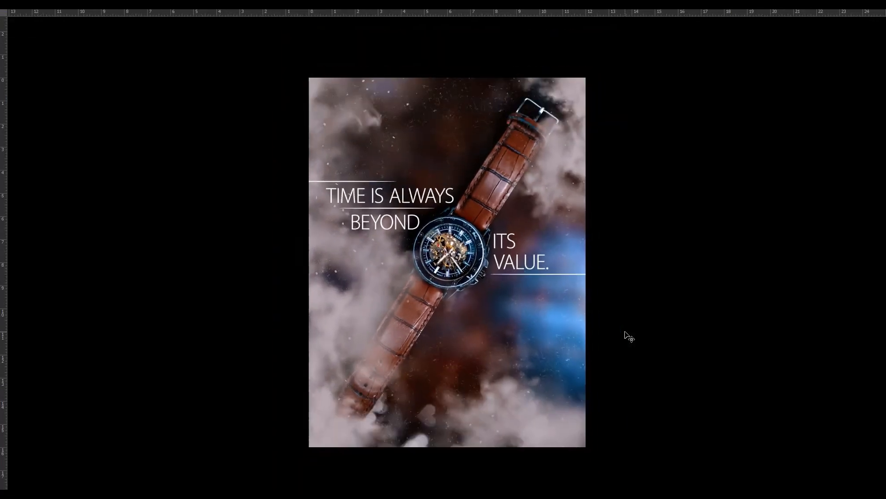